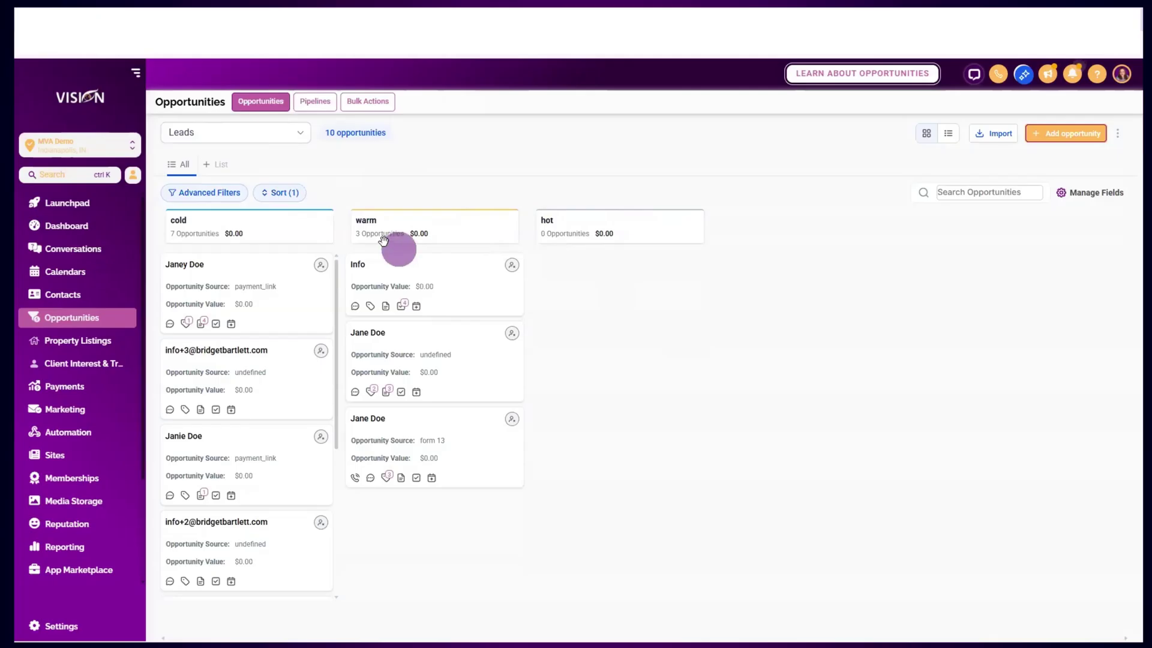
# Check the available pipelines, keep Leads, and remove the "Status is Open" advanced filter from its opportunities.
pyautogui.click(264, 132)
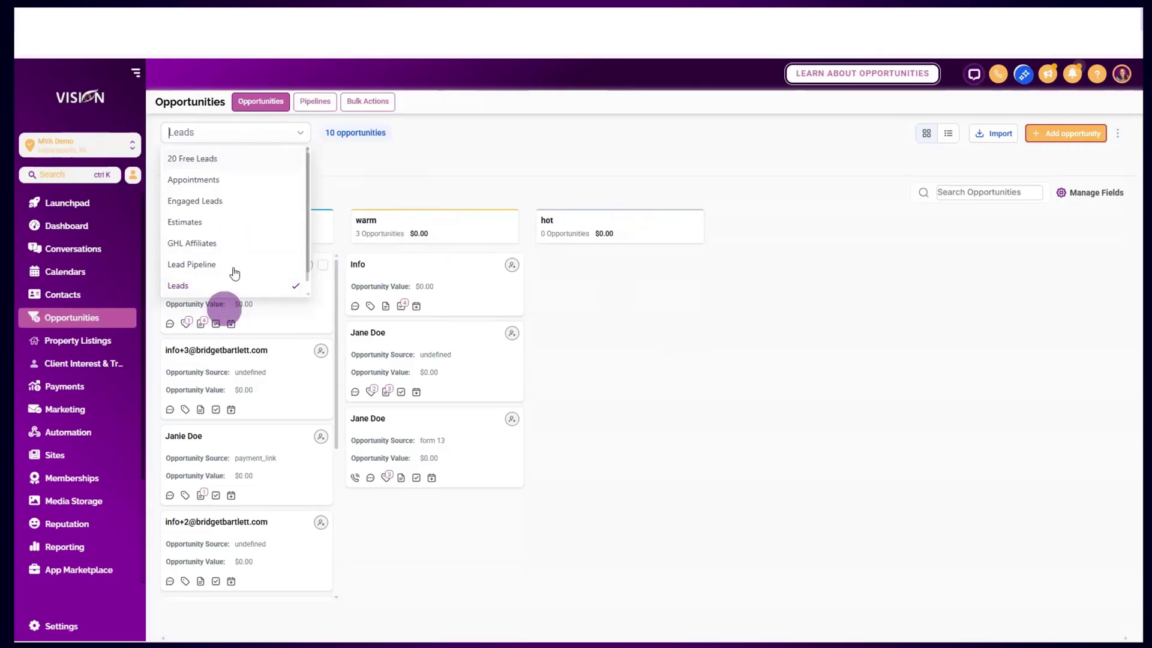
pyautogui.click(470, 147)
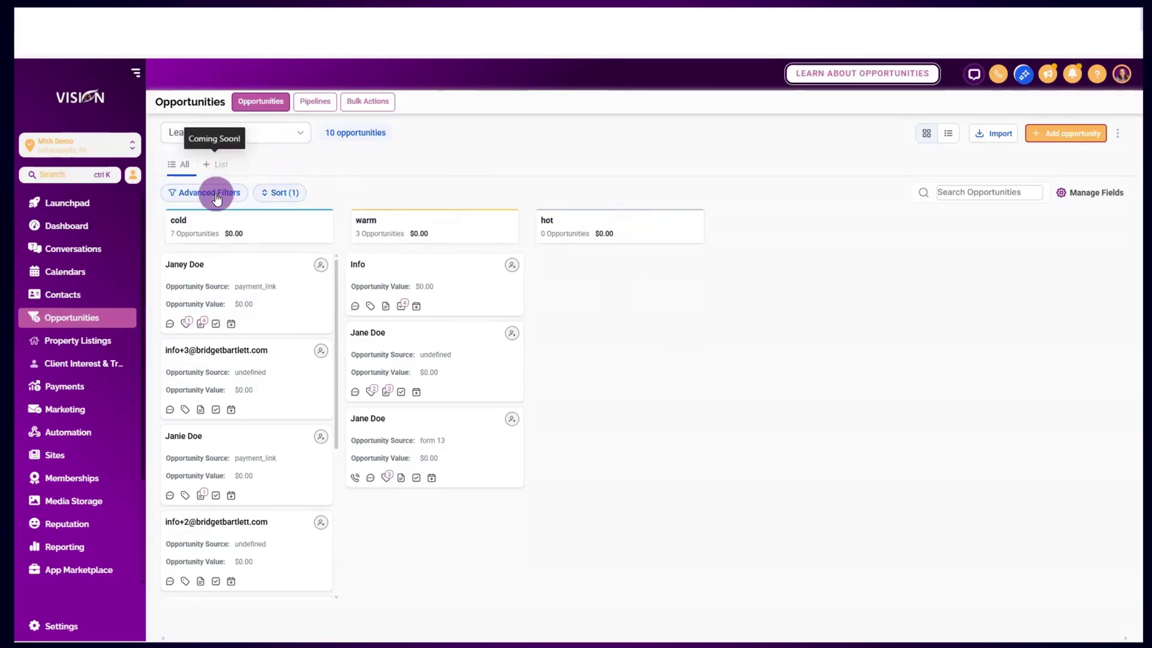
pyautogui.click(212, 193)
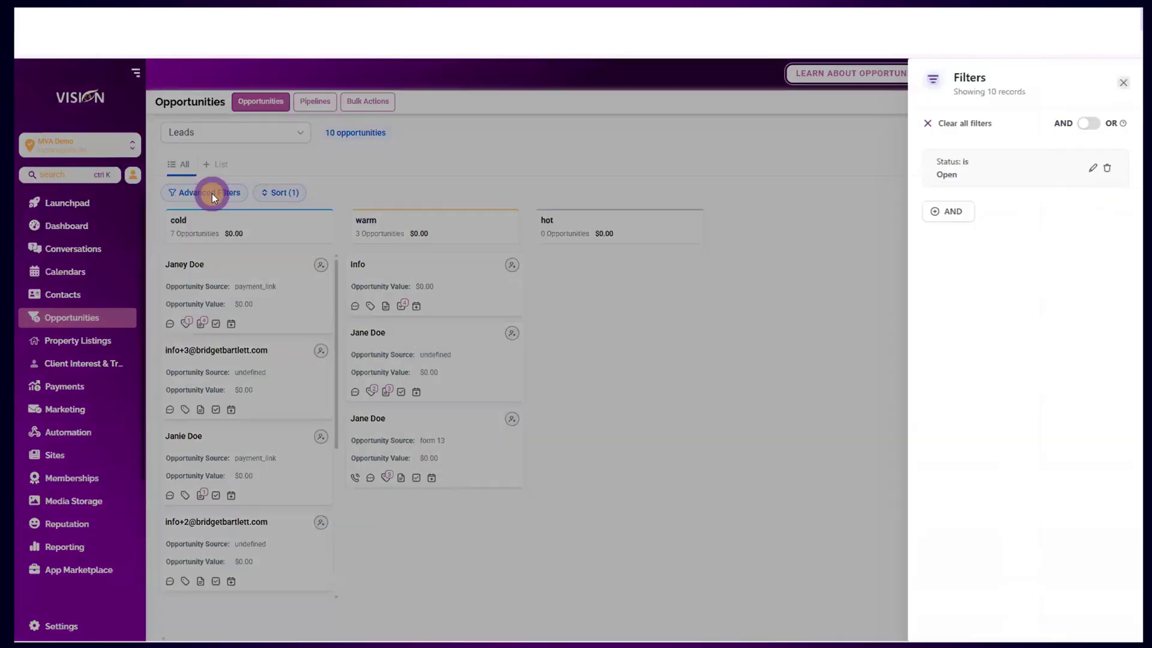
pyautogui.click(1107, 171)
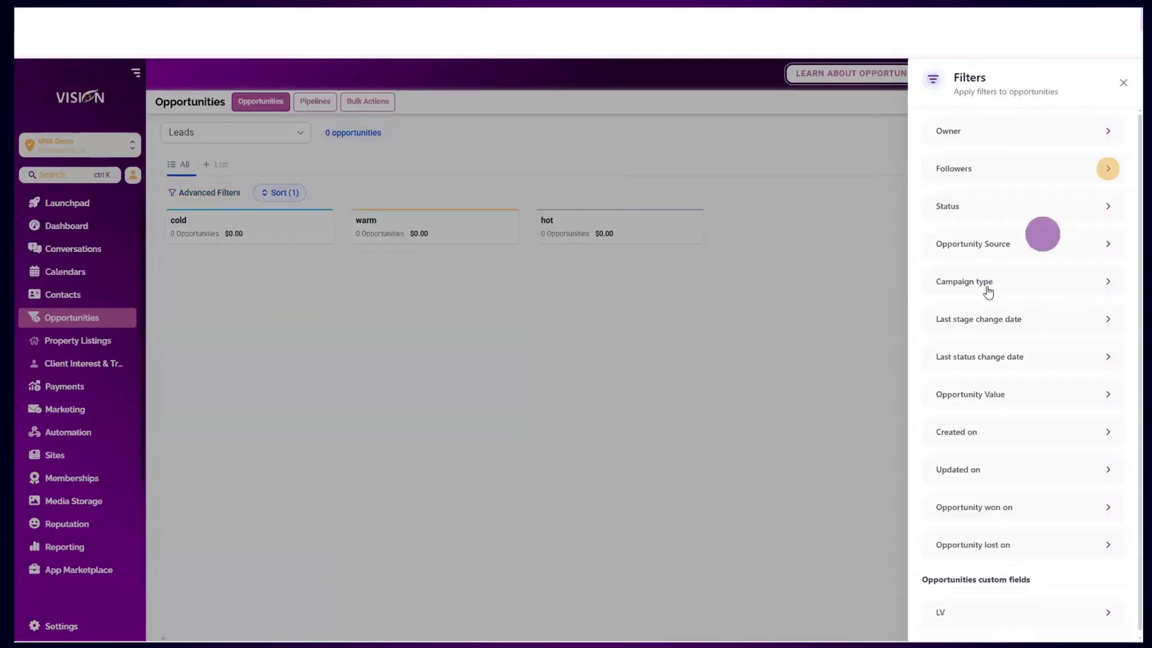
# Review the available opportunity filters, including the Owner and Followers options, without applying any.
pyautogui.click(946, 133)
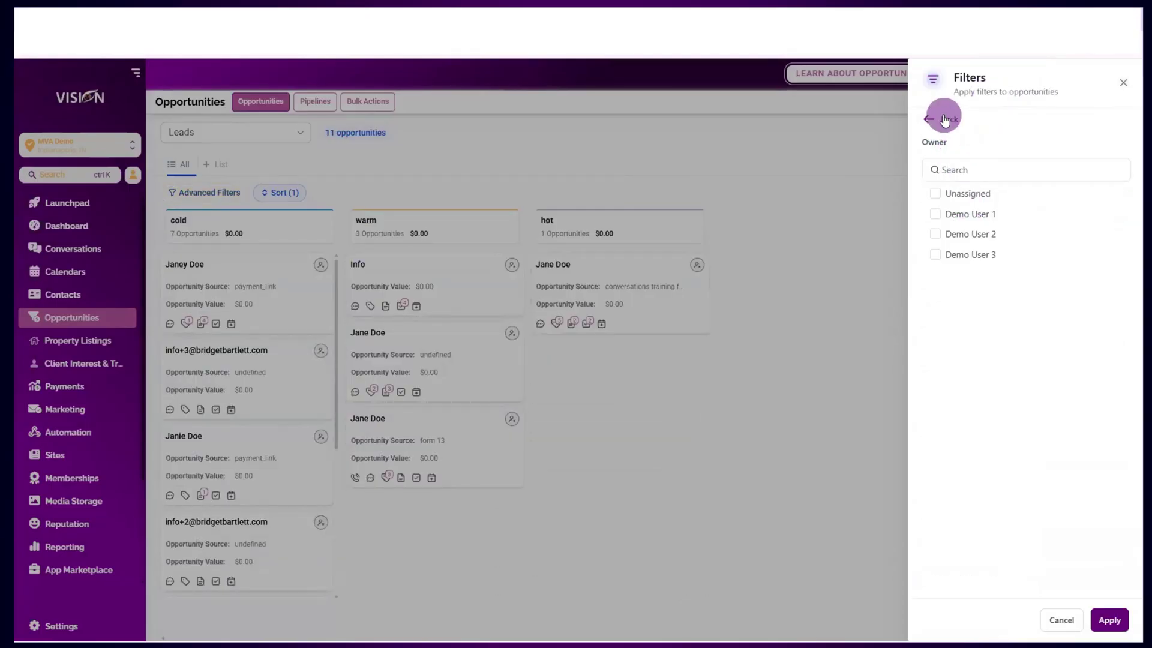
pyautogui.click(940, 116)
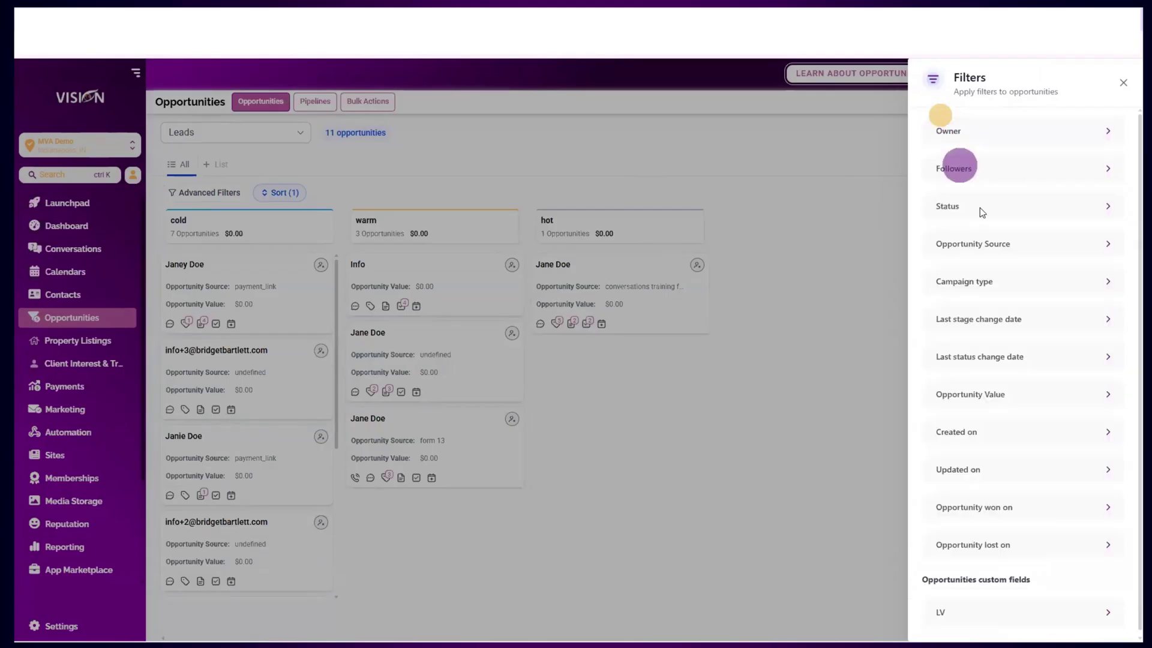
pyautogui.click(970, 168)
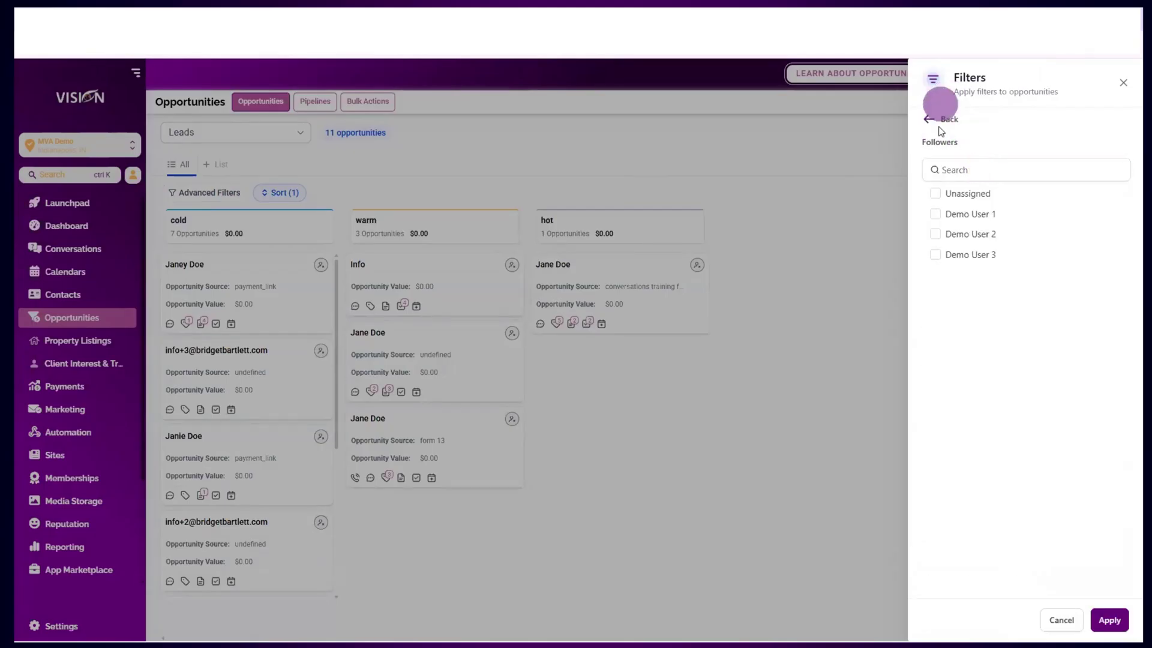
pyautogui.click(939, 120)
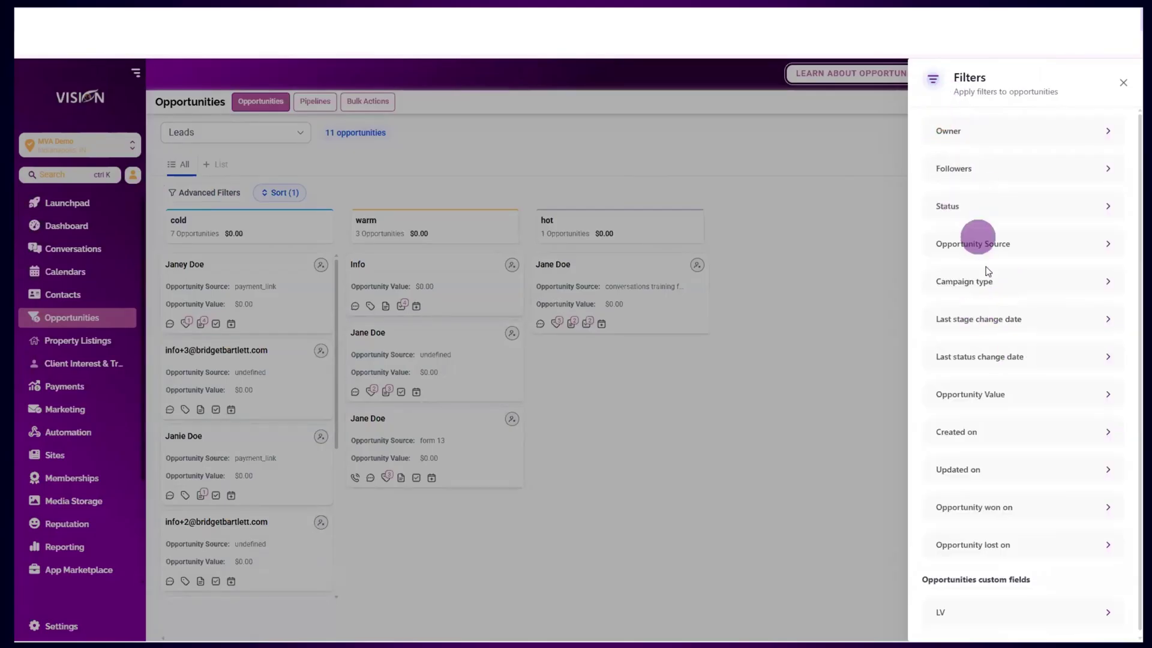
pyautogui.scroll(-1, 973, 435)
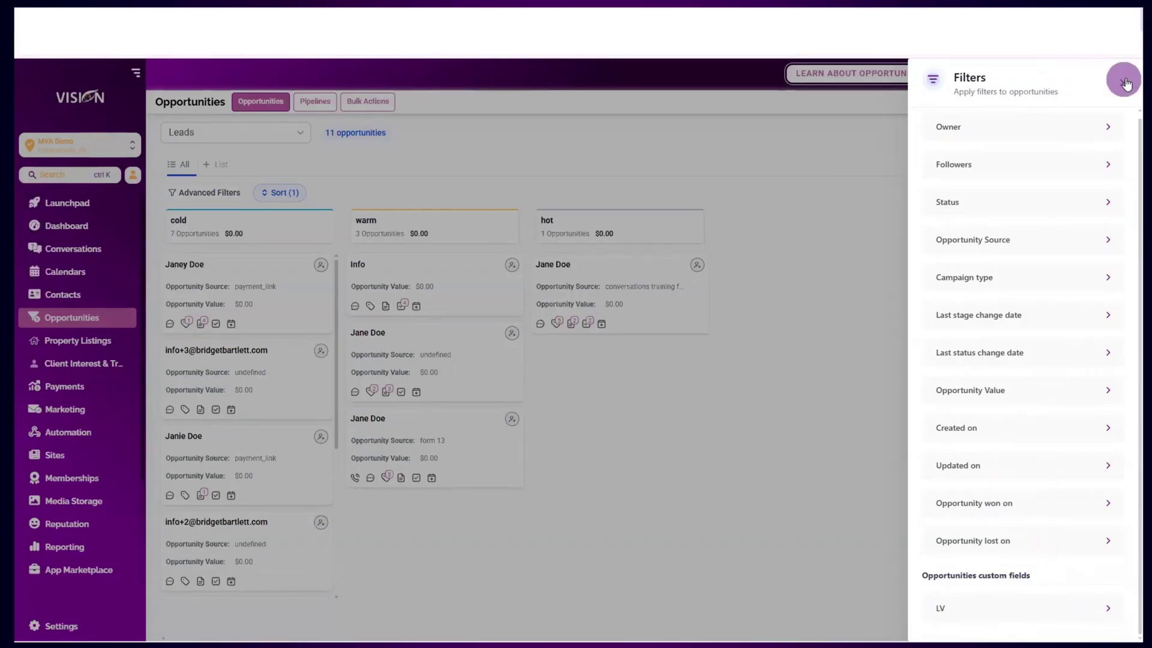
pyautogui.click(1126, 83)
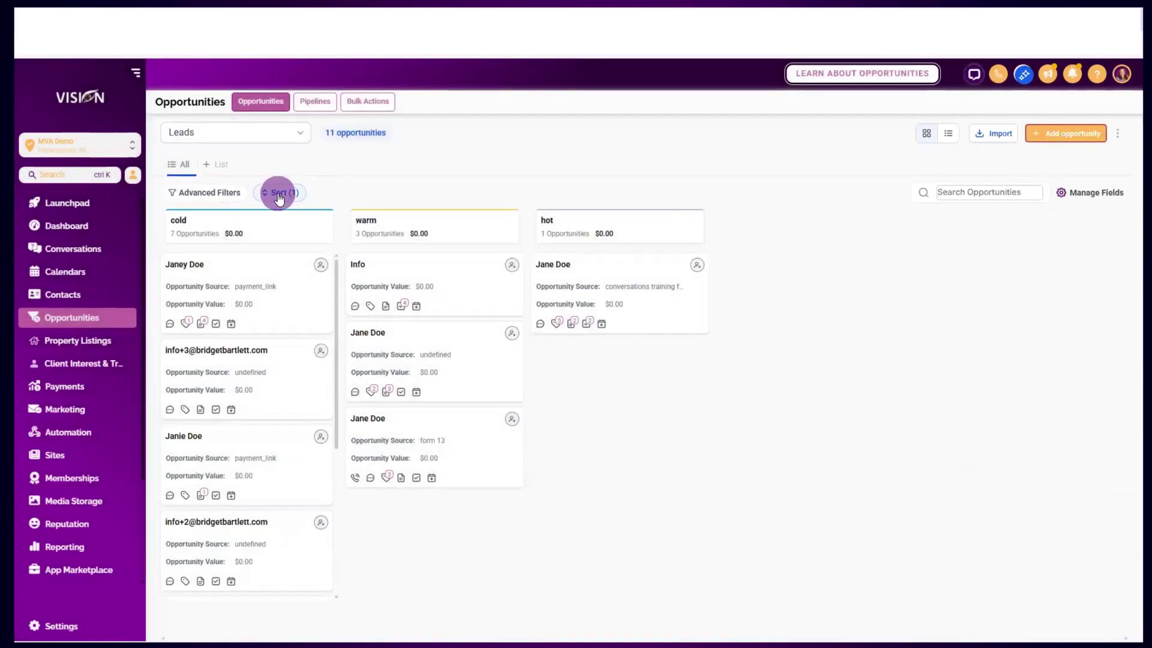
# Review which opportunity fields can be searched and return to the Leads pipeline.
pyautogui.click(973, 192)
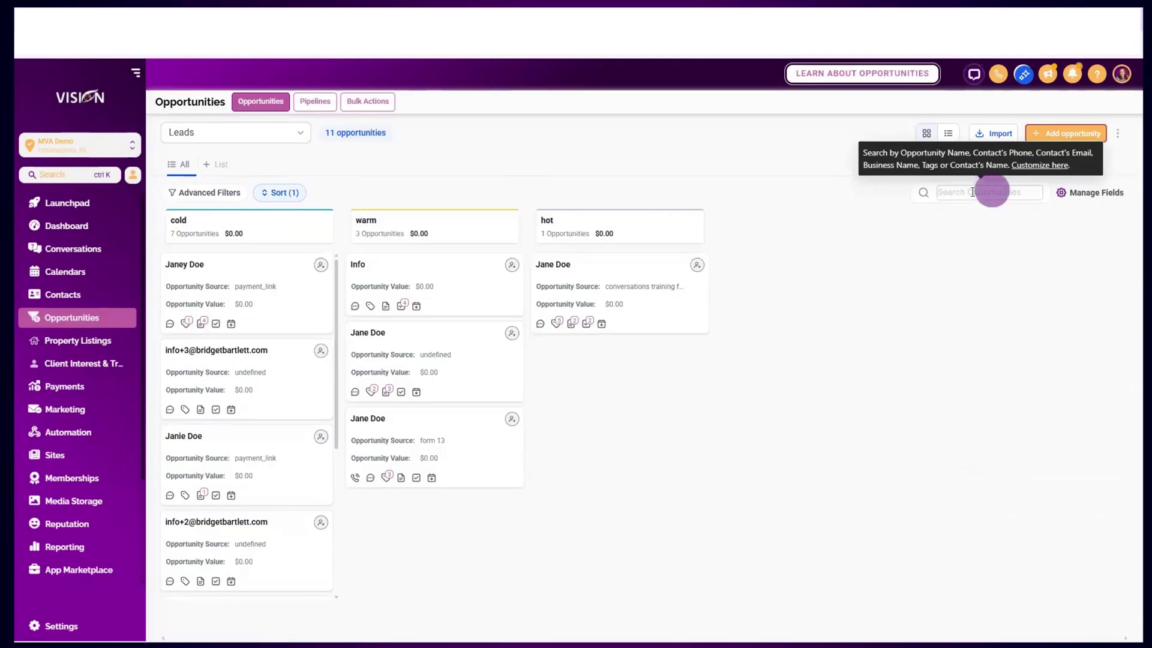
pyautogui.click(1036, 167)
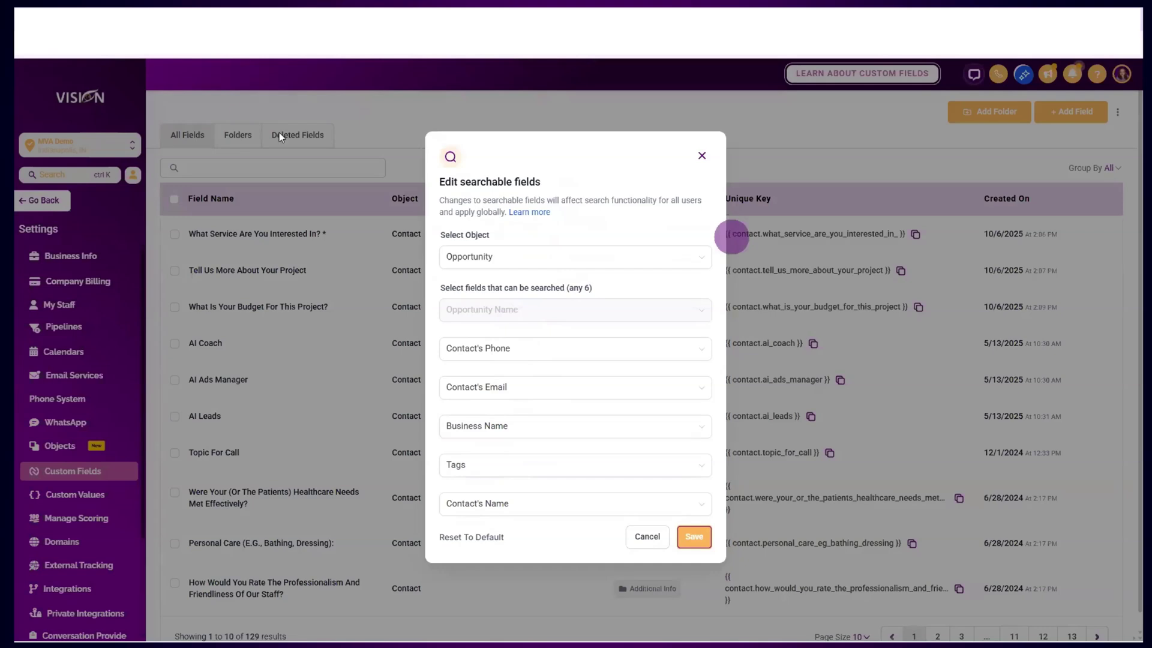
pyautogui.click(33, 53)
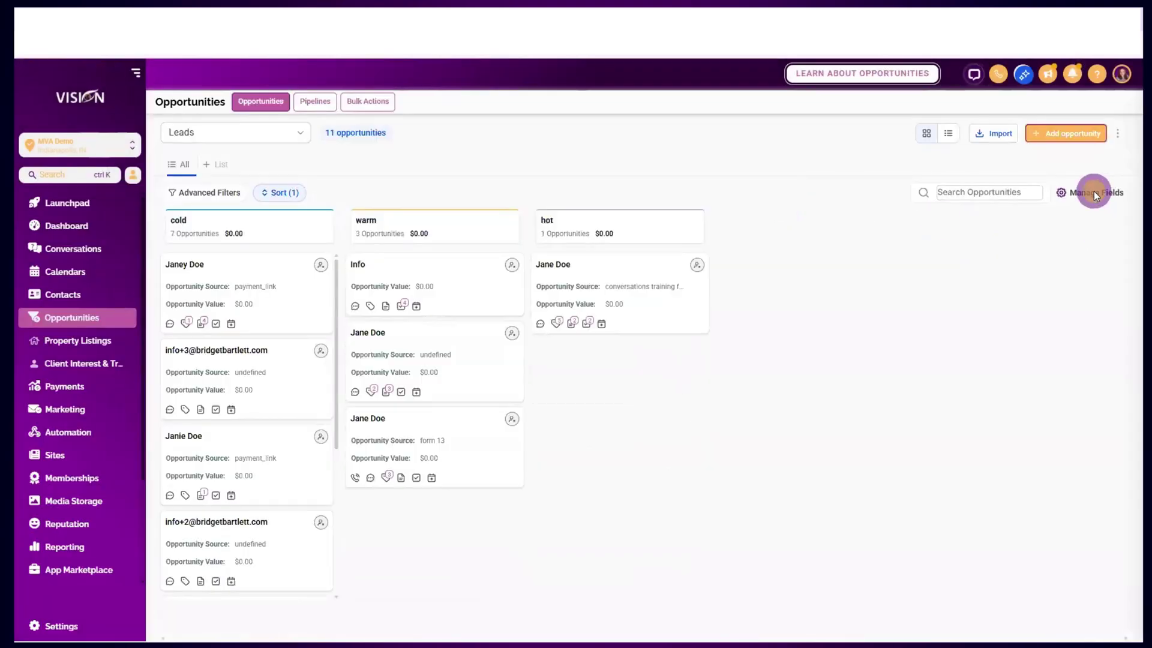
# Examine the opportunity card customization settings, including the preview, layout choices and displayed fields.
pyautogui.click(1093, 192)
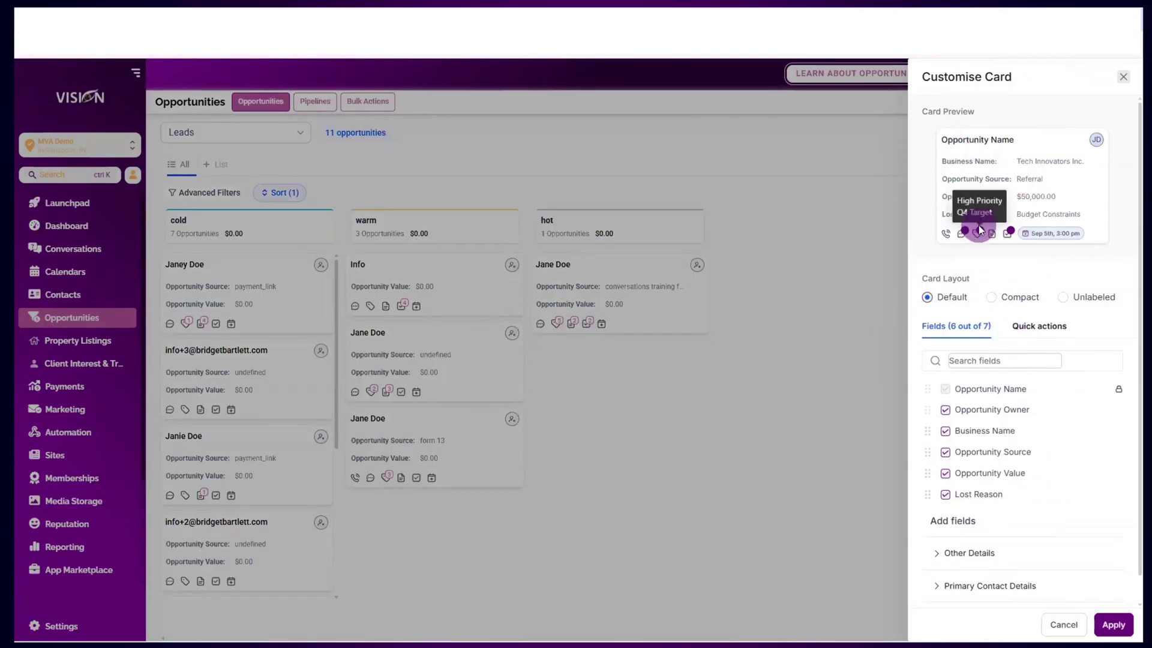
pyautogui.scroll(-1, 1036, 588)
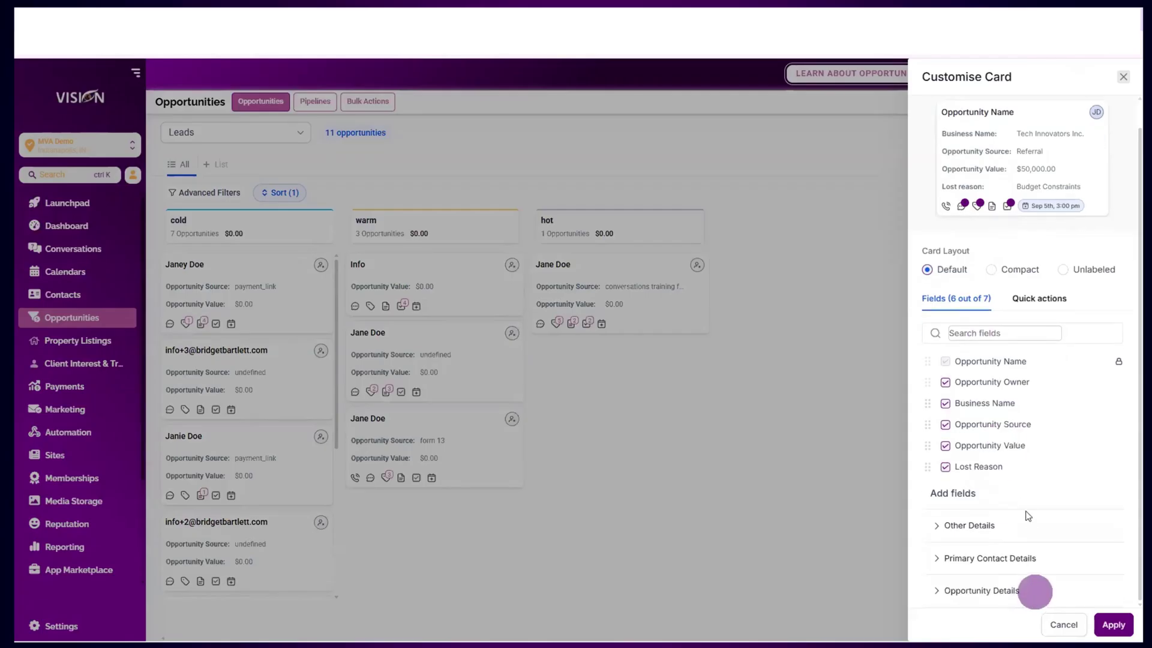
pyautogui.scroll(1, 1010, 470)
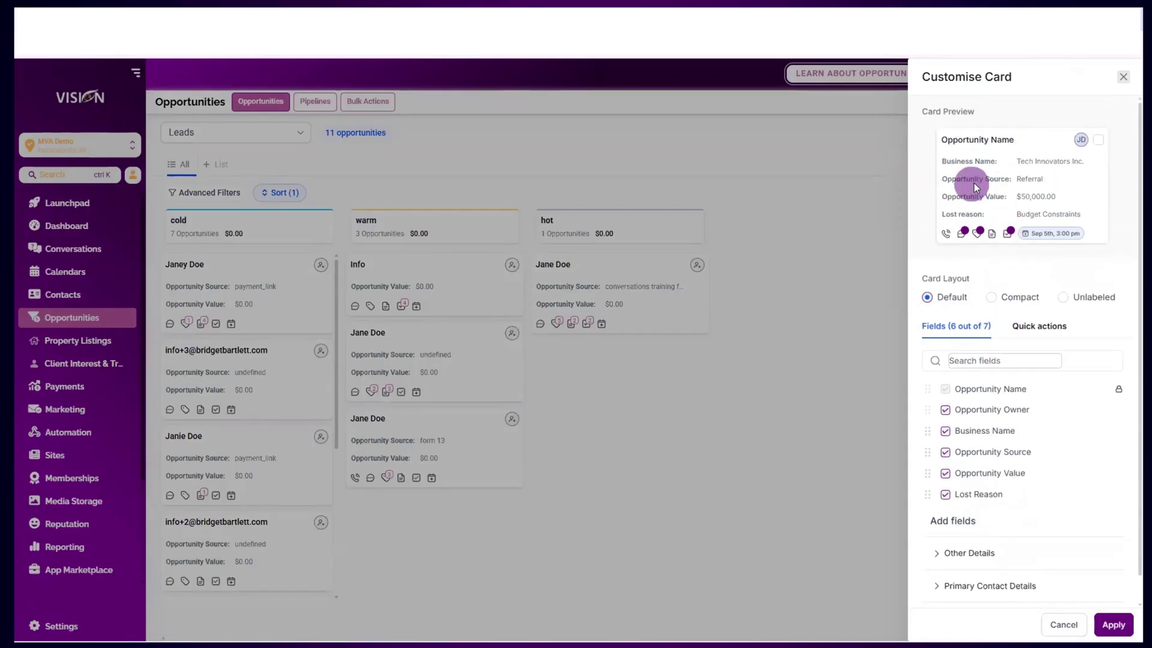
pyautogui.click(1119, 77)
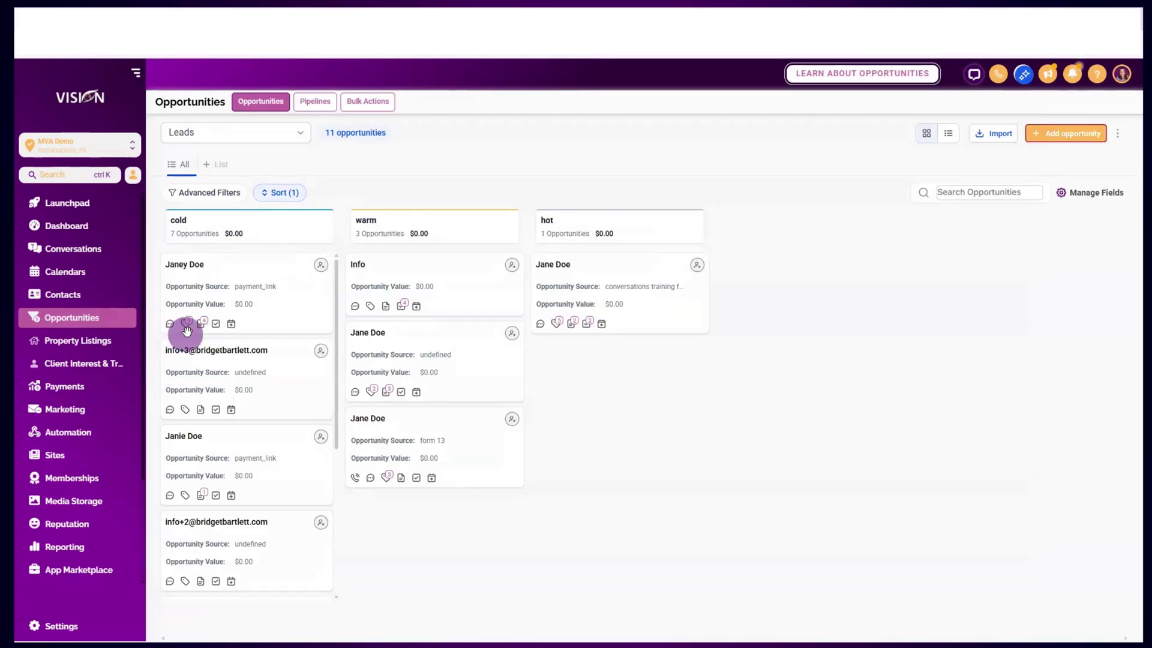
# Select the first two opportunities in the cold stage, start a bulk edit of their pipeline and stage, and discard it.
pyautogui.moveTo(187, 328)
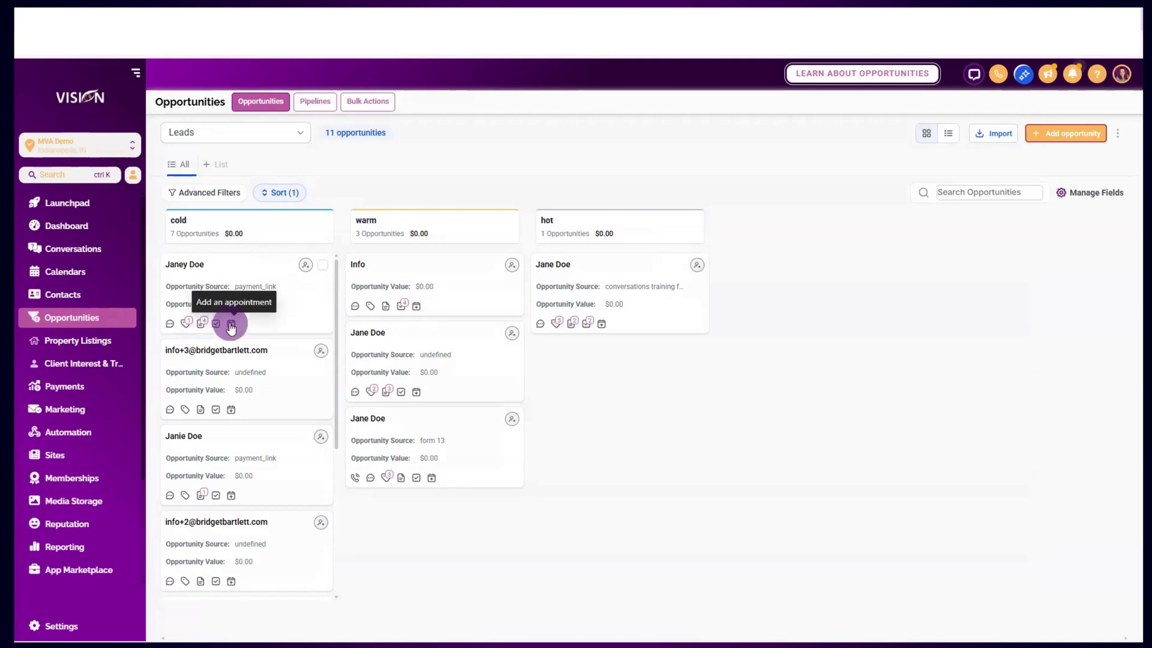
pyautogui.click(323, 266)
pyautogui.click(323, 352)
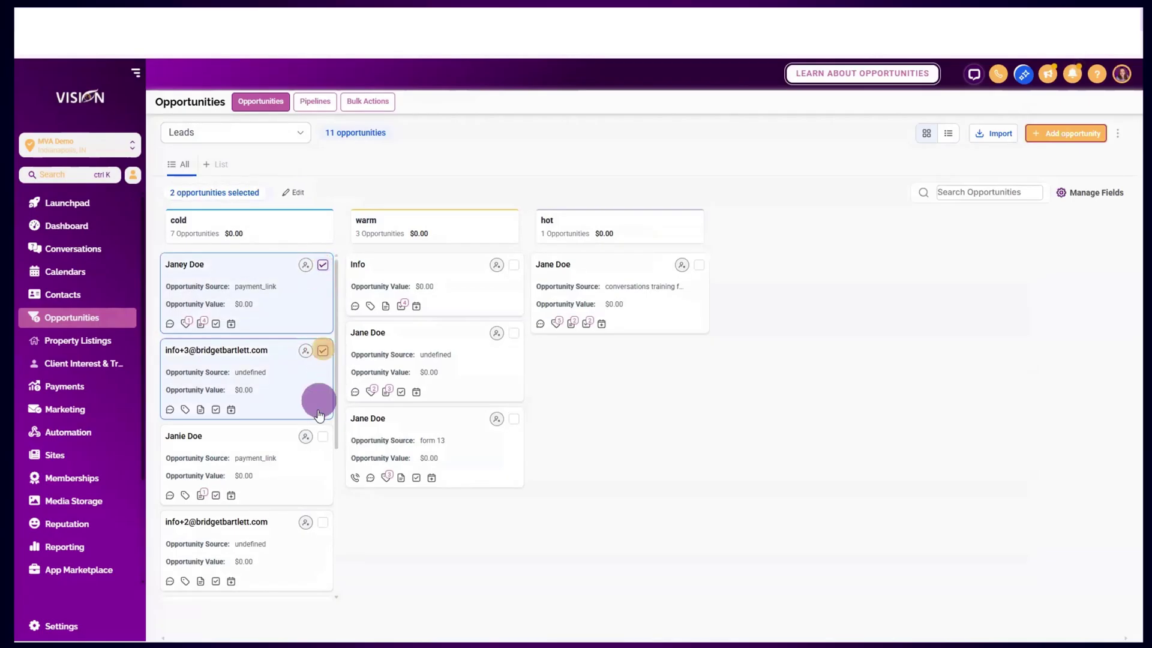
pyautogui.click(293, 192)
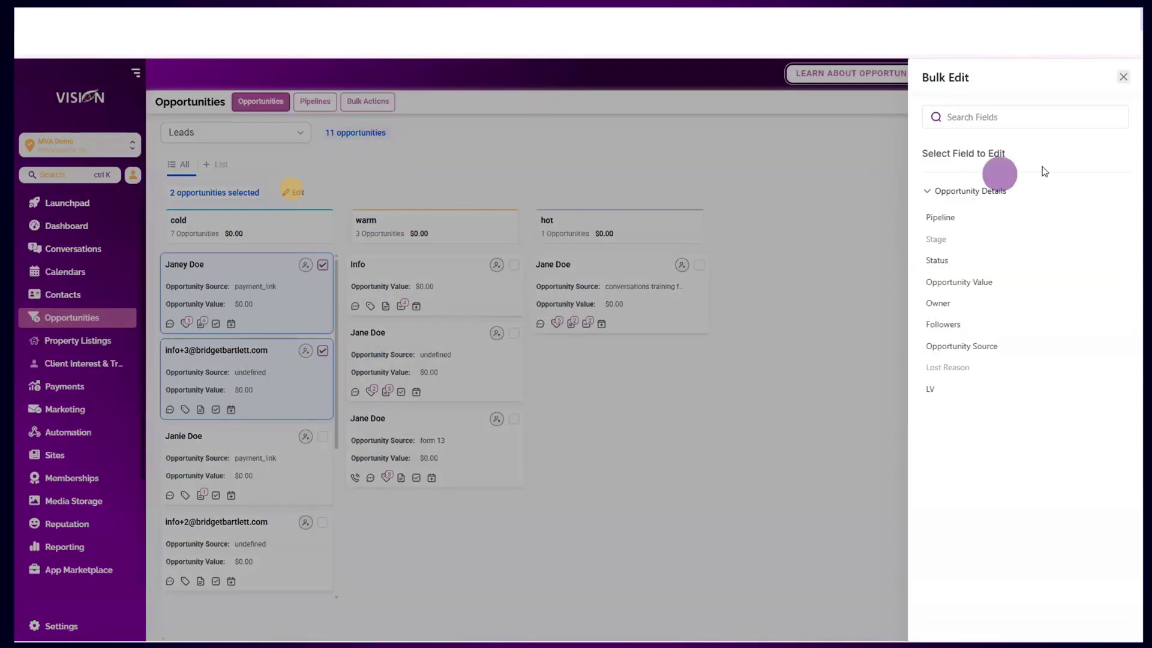
pyautogui.click(937, 217)
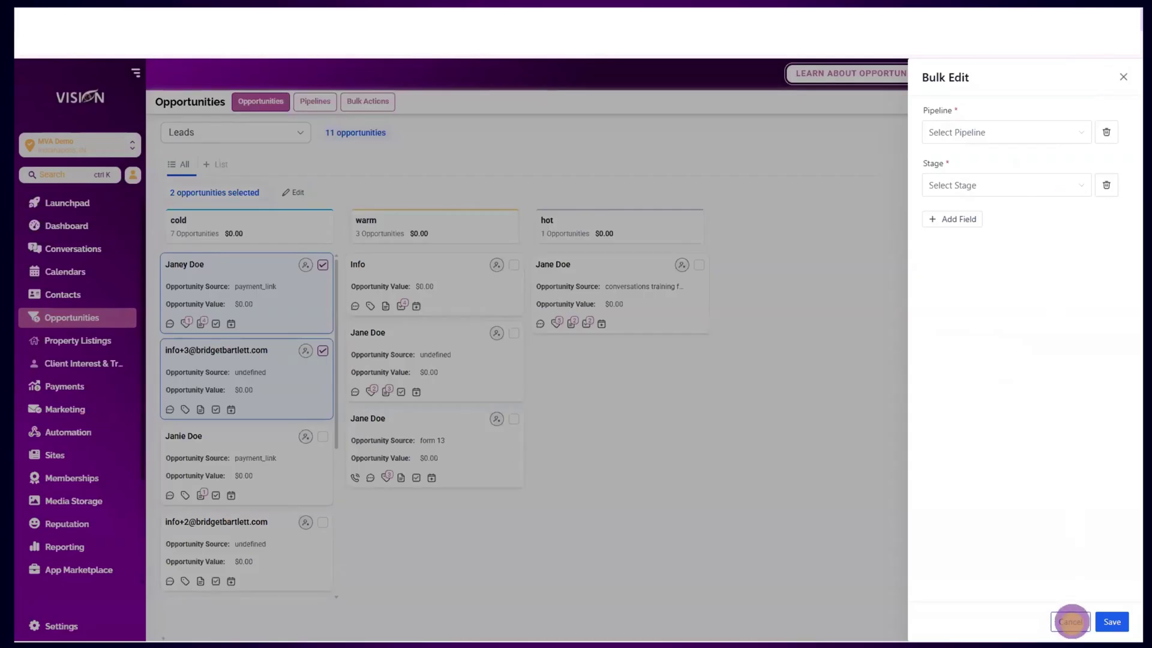
pyautogui.click(1071, 622)
pyautogui.click(627, 389)
# Review the bulk-edit fields for the two selected opportunities, then clear the selection.
pyautogui.click(293, 192)
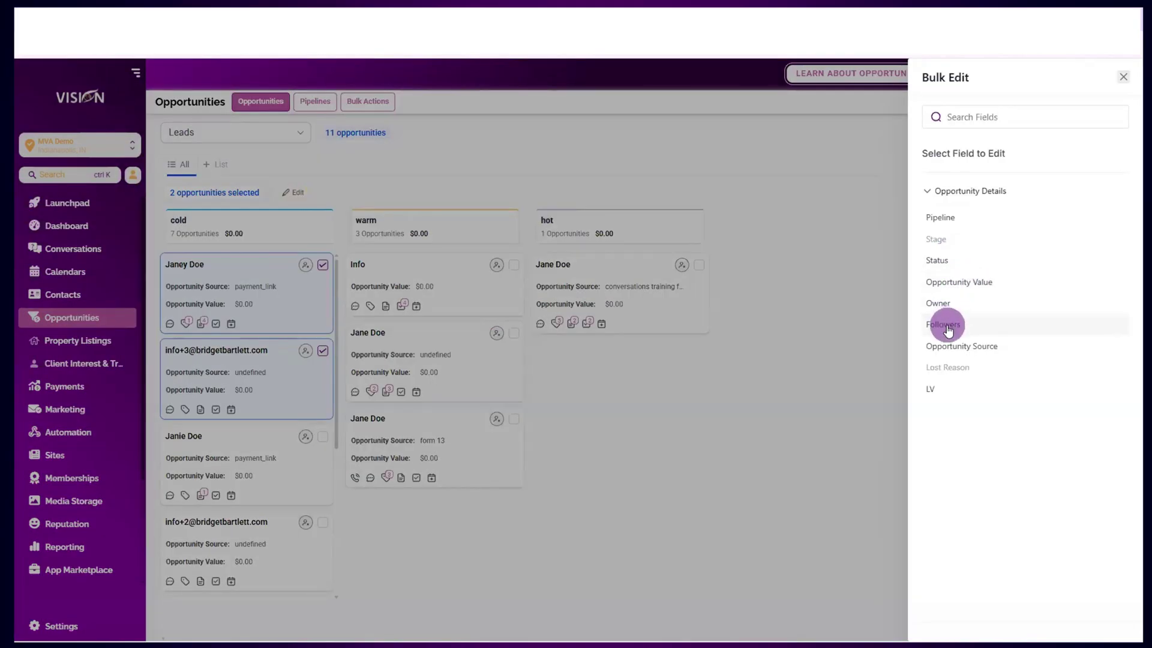
pyautogui.click(1125, 79)
pyautogui.click(382, 105)
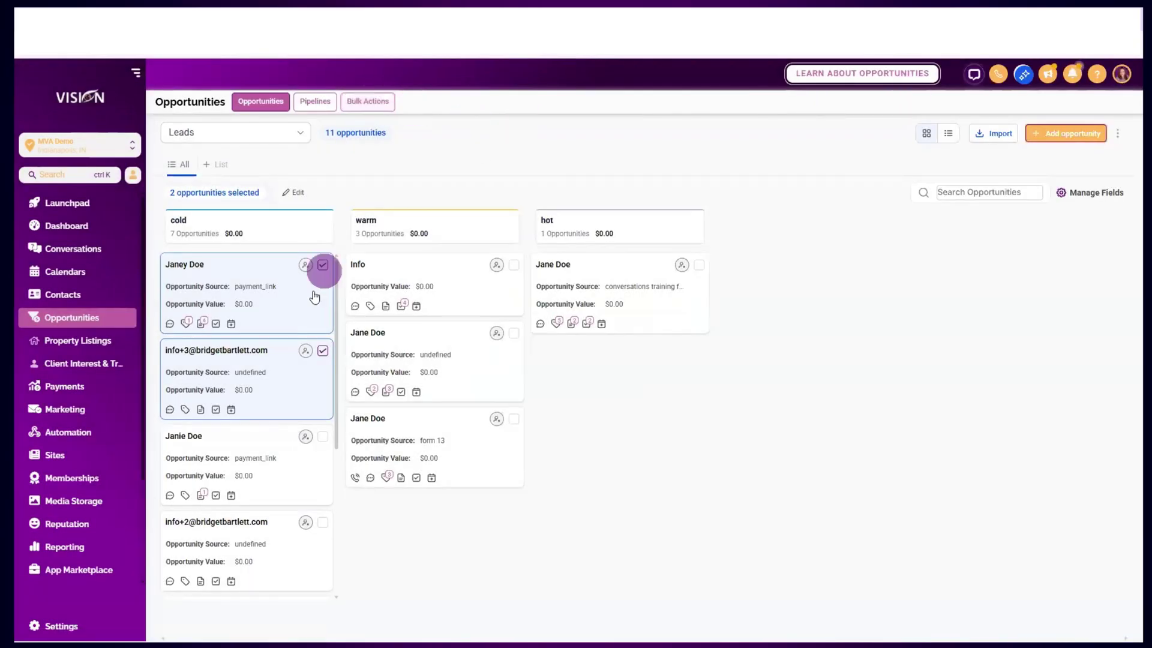
pyautogui.click(322, 266)
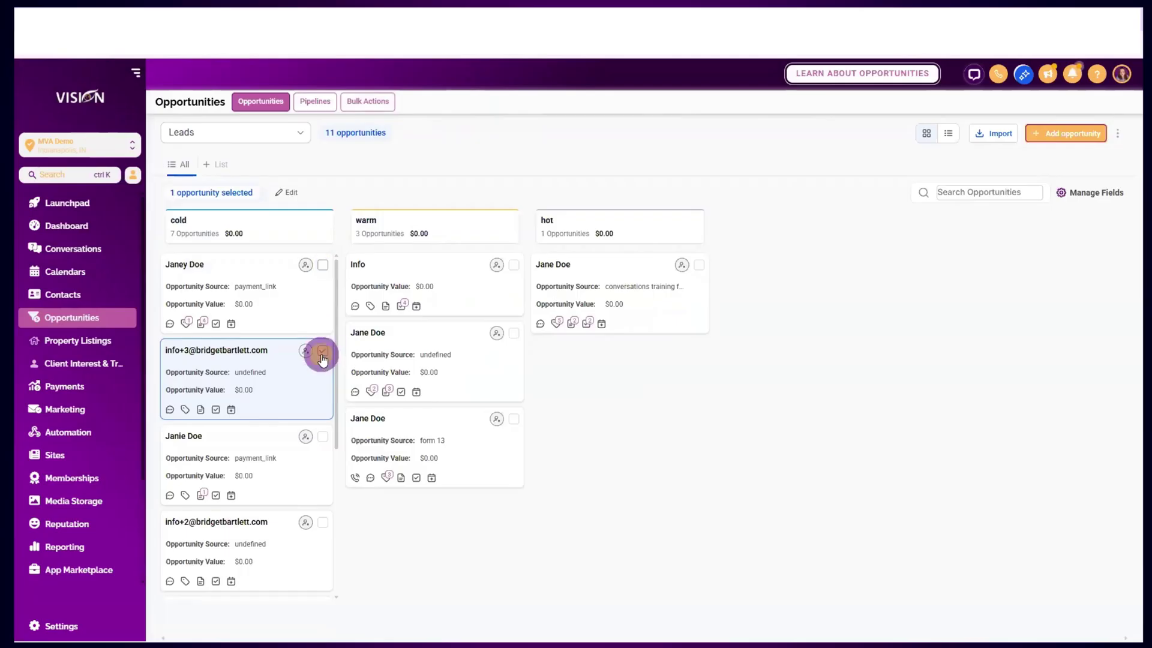
pyautogui.click(322, 354)
# Examine the first cold opportunity's details, including the empty-fields toggle and the status options, without changing them.
pyautogui.click(244, 265)
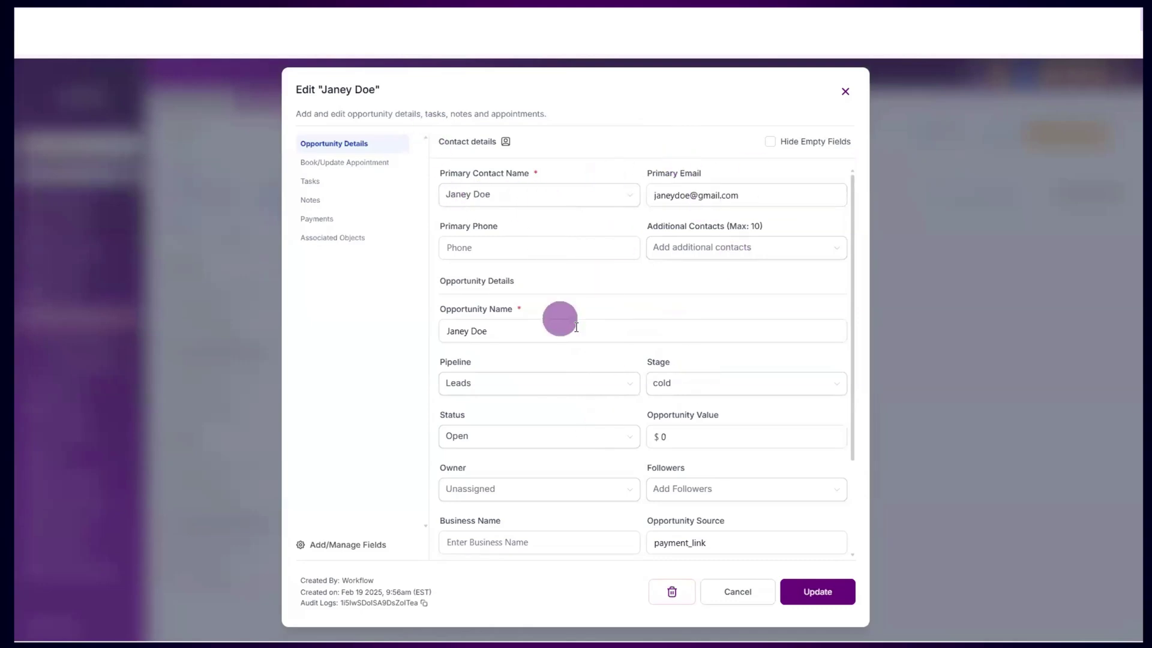
pyautogui.click(770, 142)
pyautogui.click(770, 141)
pyautogui.scroll(-3, 564, 278)
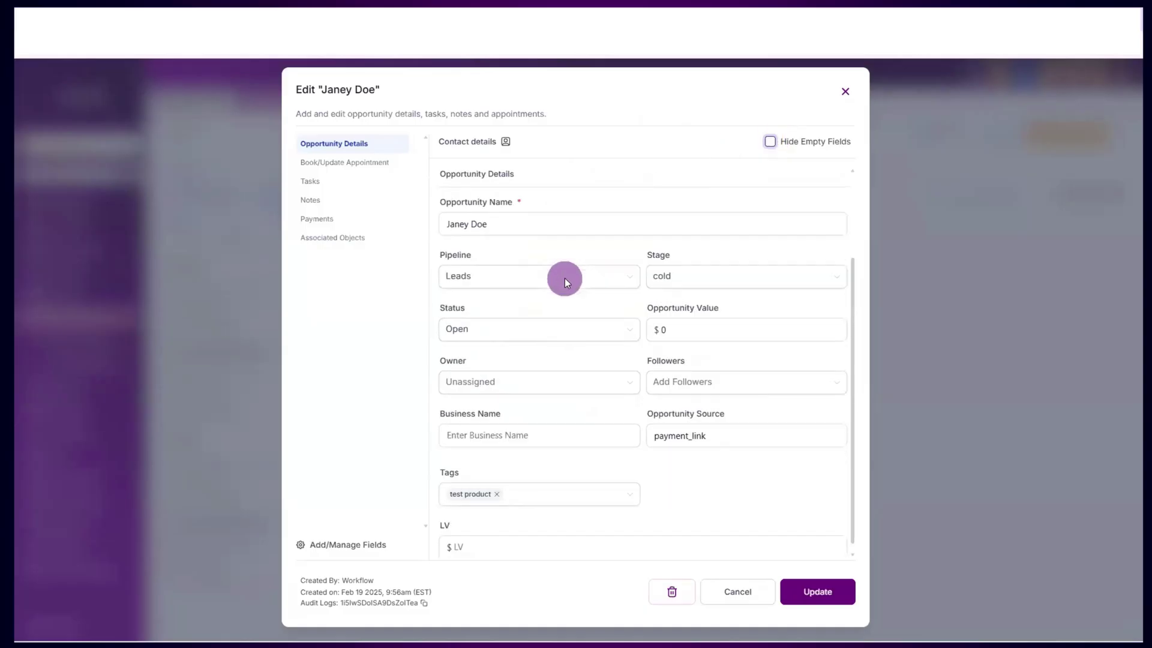
pyautogui.click(458, 315)
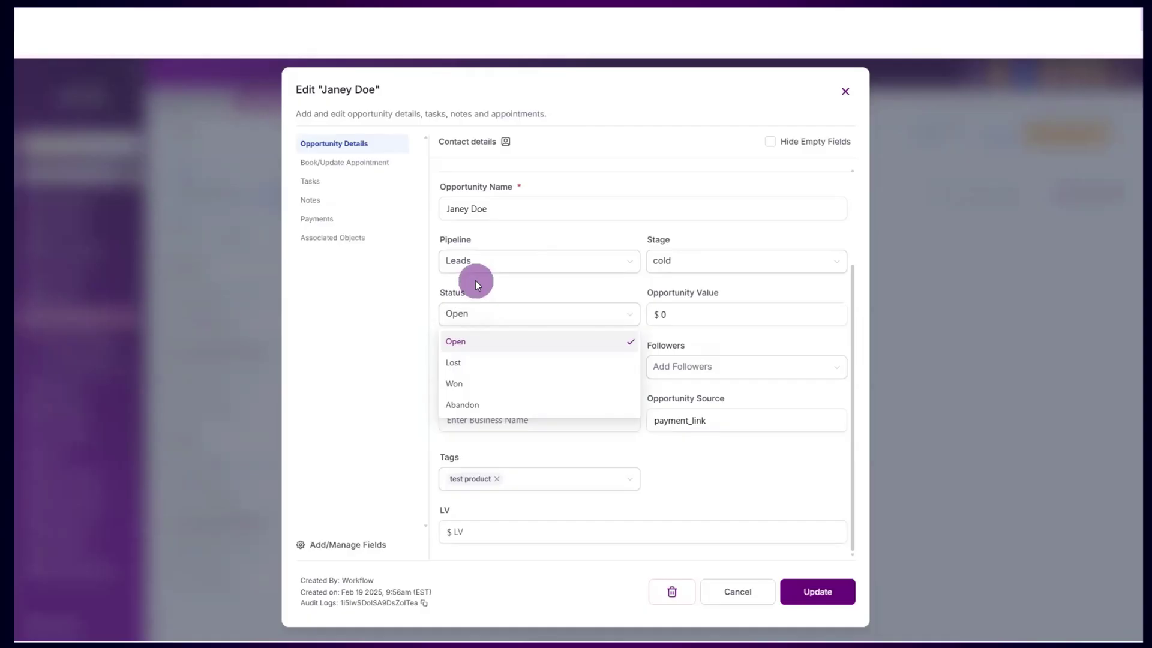
pyautogui.click(844, 91)
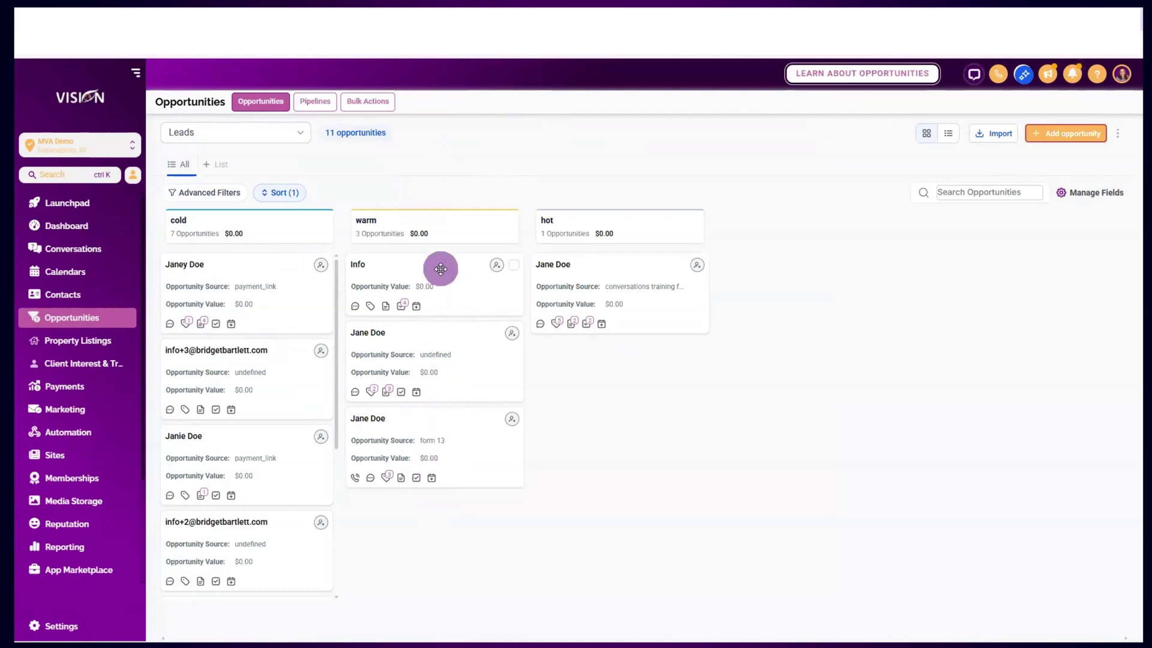
# Try moving the Info opportunity from the warm stage to hot and return it to warm.
pyautogui.moveTo(439, 278); pyautogui.dragTo(630, 277)
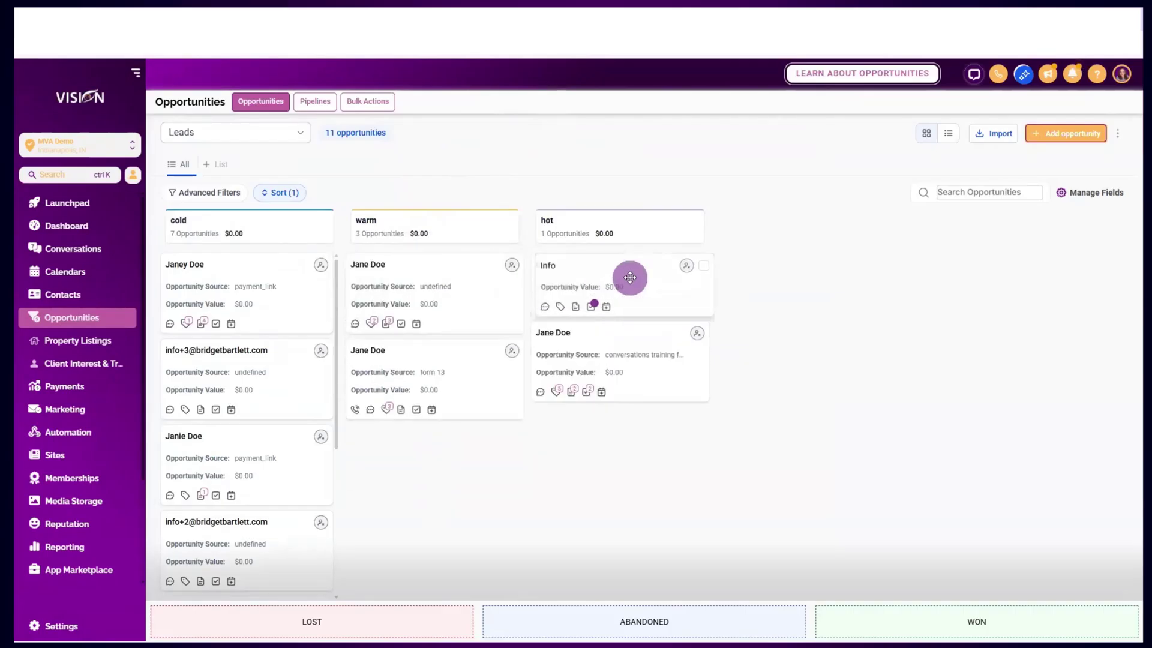
pyautogui.moveTo(630, 277); pyautogui.dragTo(431, 262)
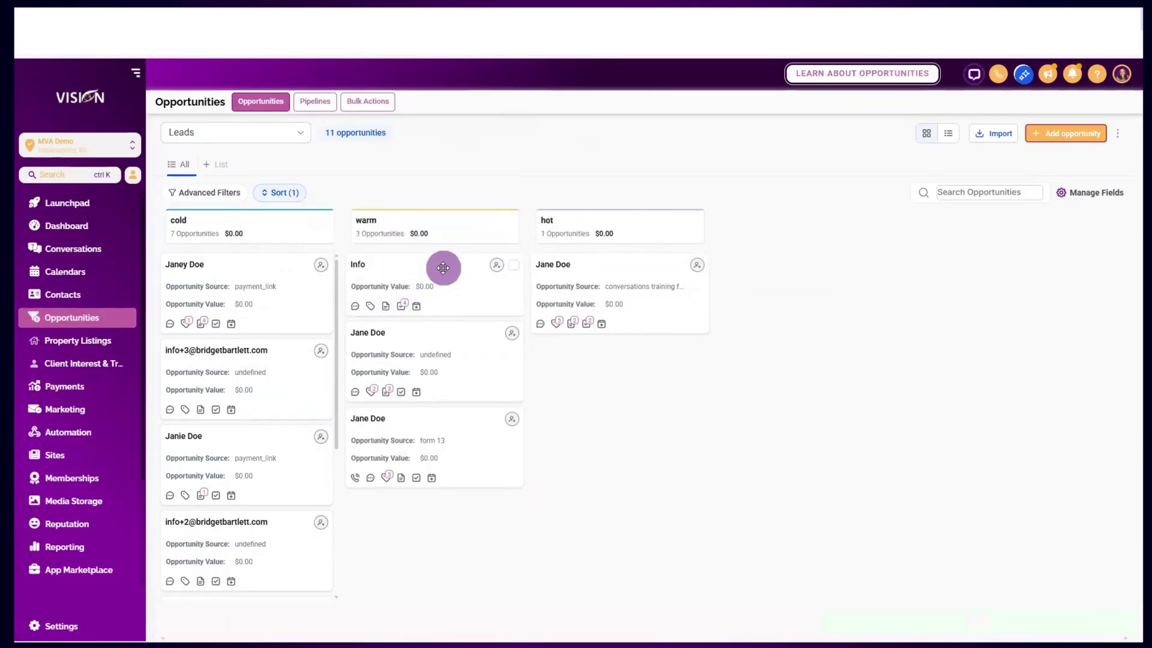
pyautogui.moveTo(432, 277)
pyautogui.mouseDown()
pyautogui.moveTo(410, 288)
pyautogui.moveTo(434, 281)
pyautogui.mouseUp()
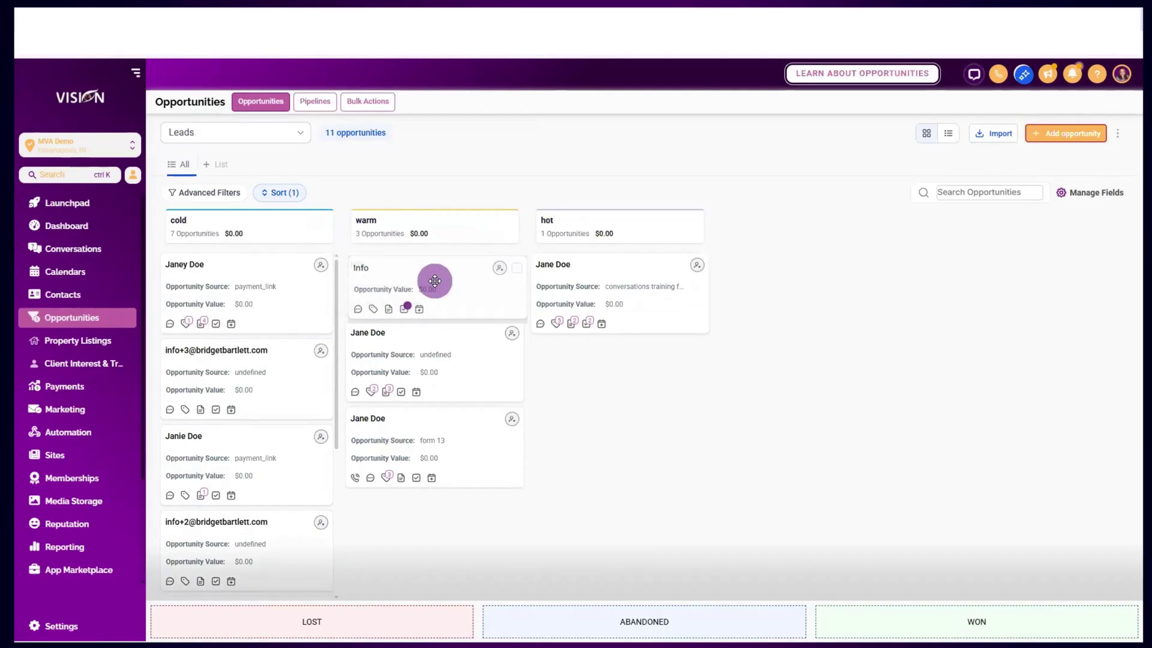
pyautogui.moveTo(434, 281)
pyautogui.mouseDown()
pyautogui.moveTo(434, 266)
pyautogui.moveTo(570, 437)
pyautogui.moveTo(763, 475)
pyautogui.moveTo(301, 615)
pyautogui.moveTo(407, 283)
pyautogui.moveTo(436, 271)
pyautogui.moveTo(648, 282)
pyautogui.moveTo(674, 244)
pyautogui.moveTo(476, 281)
pyautogui.moveTo(468, 268)
pyautogui.moveTo(694, 229)
pyautogui.moveTo(429, 282)
pyautogui.moveTo(440, 268)
pyautogui.mouseUp()
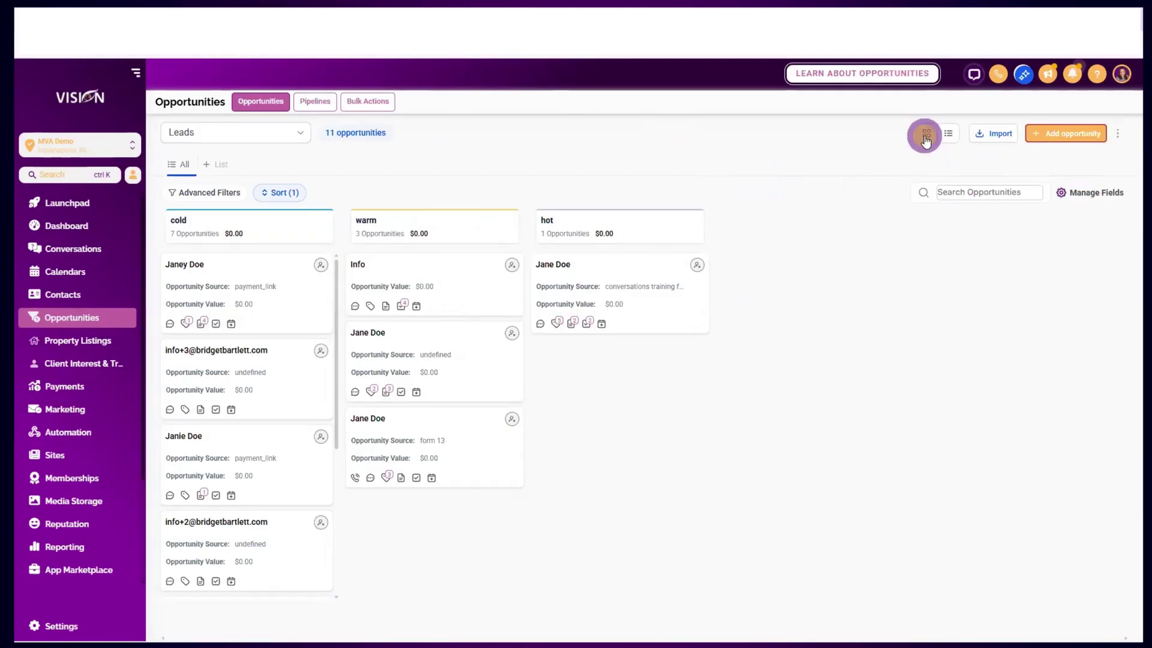
# Compare the board and list layouts of the Leads opportunities, leaving them in list view.
pyautogui.click(948, 135)
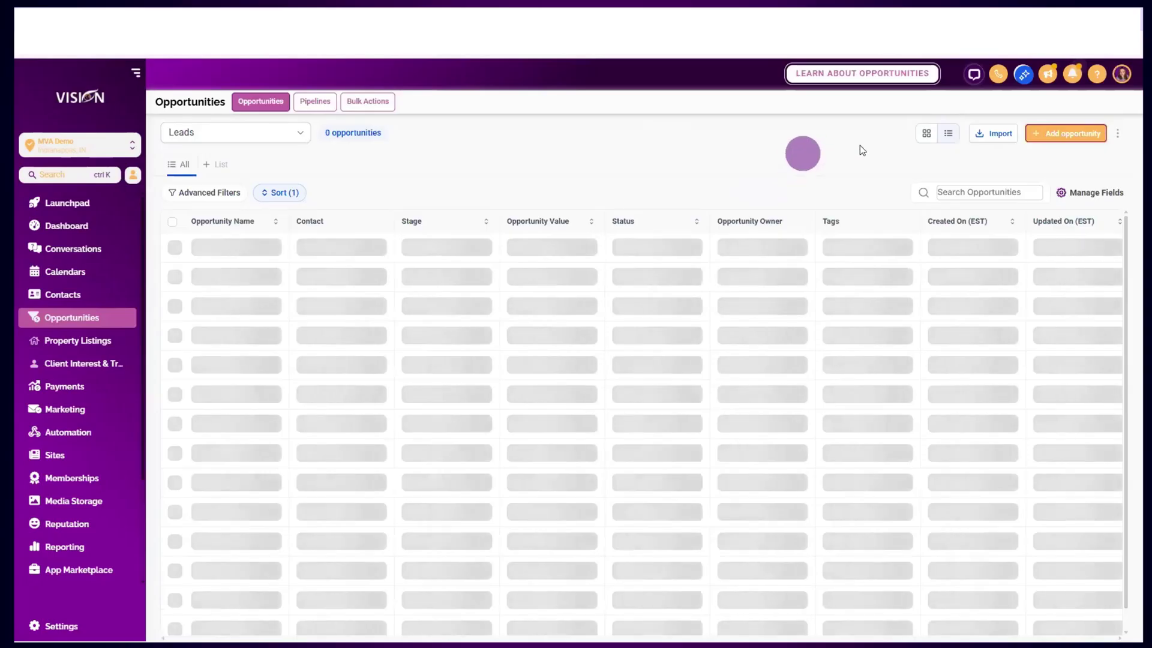
pyautogui.click(927, 134)
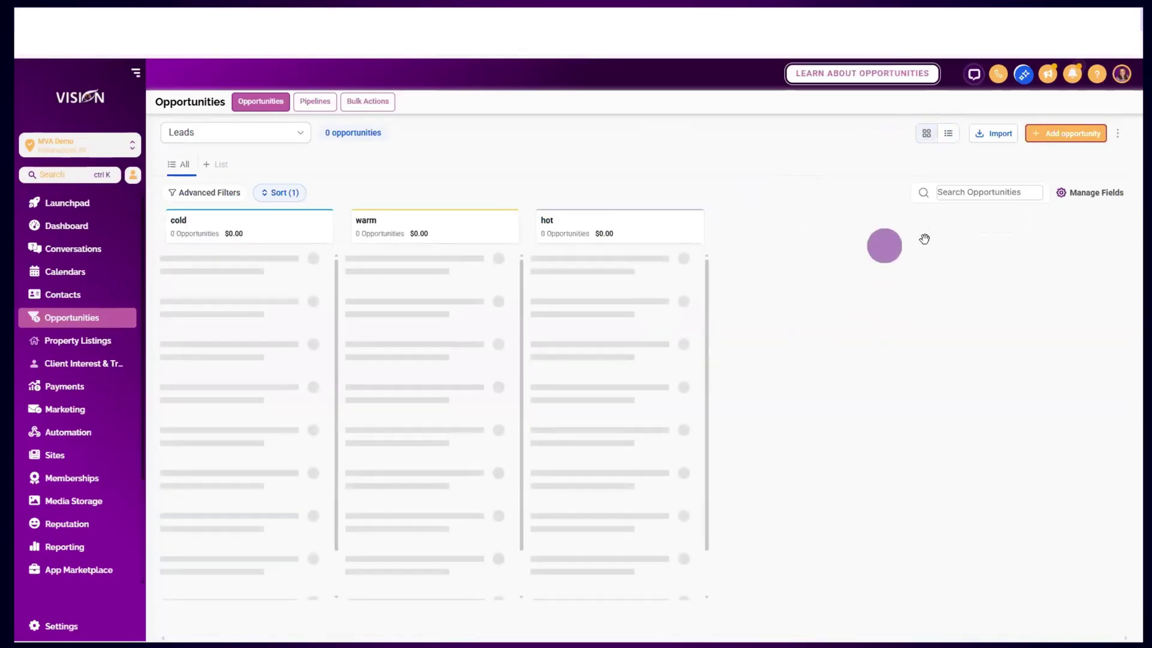
pyautogui.click(947, 133)
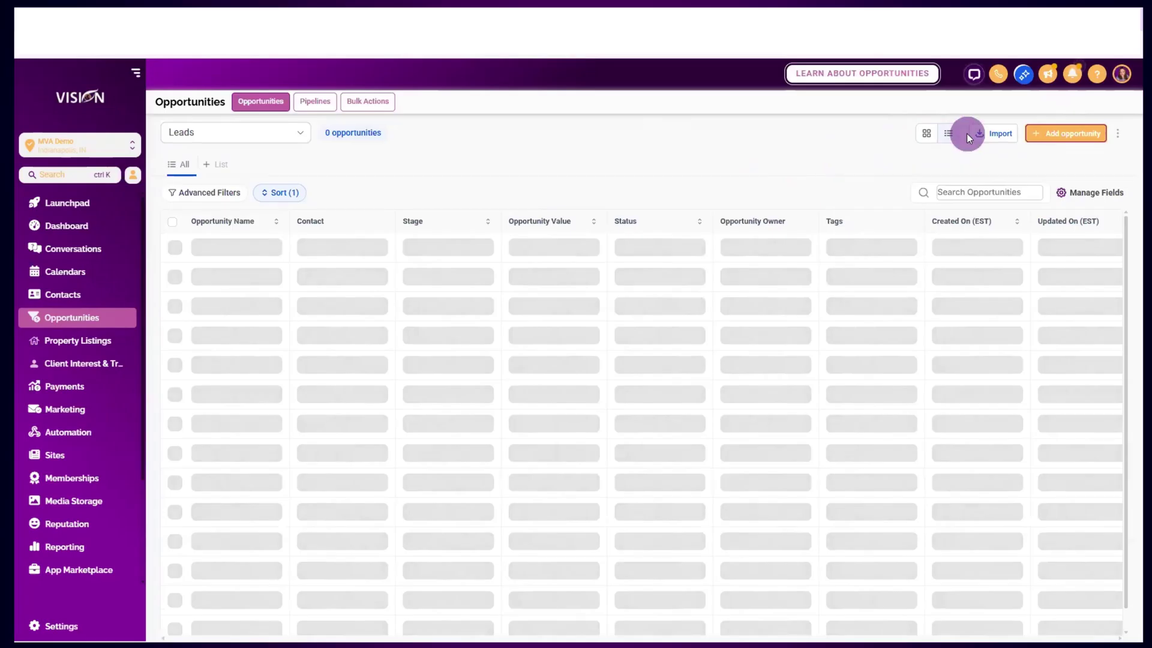
# Open the import page for opportunities and review the objects that can be imported.
pyautogui.click(997, 134)
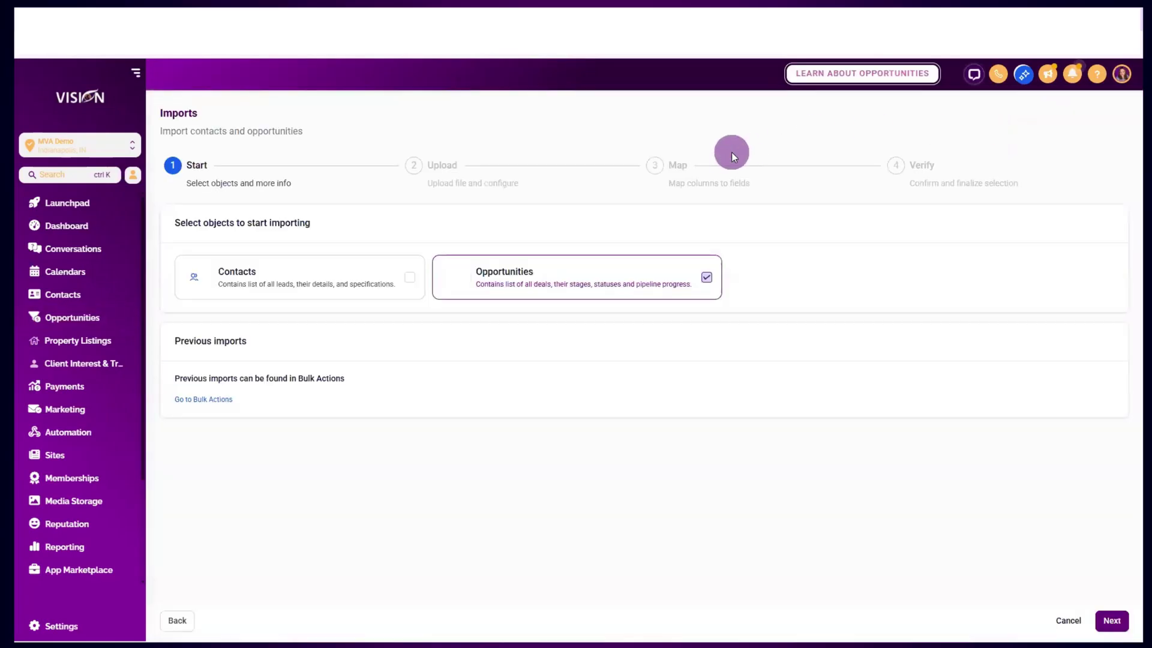
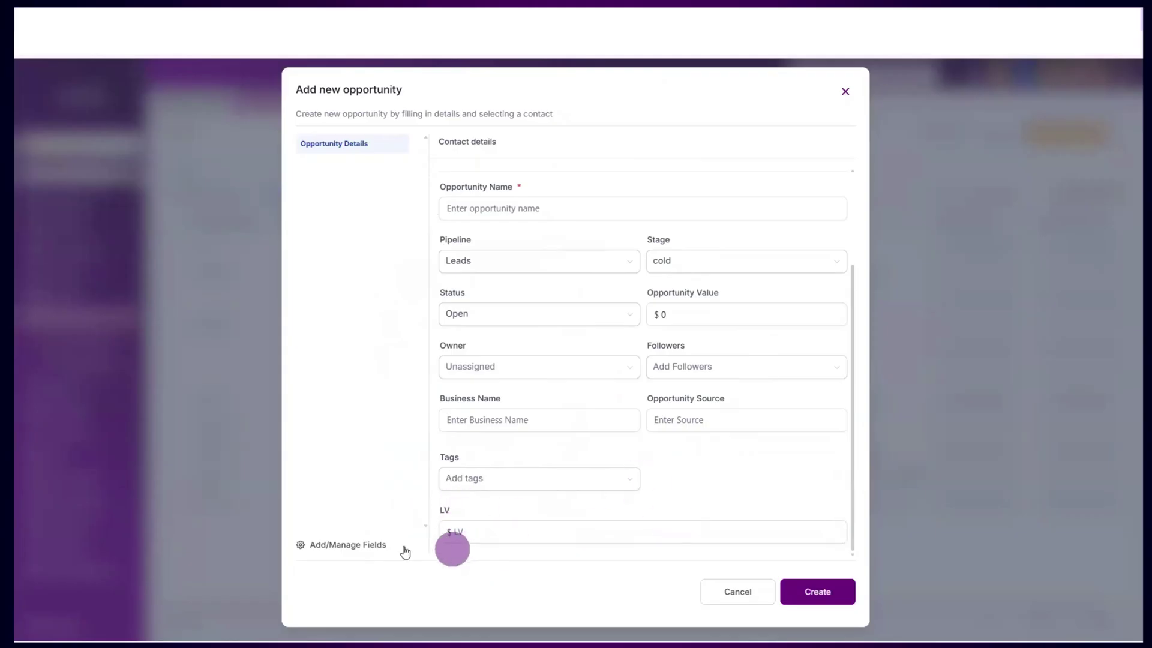
# Go from the new opportunity form to the custom fields settings and start a field of type Dropdown (Multiple).
pyautogui.click(356, 546)
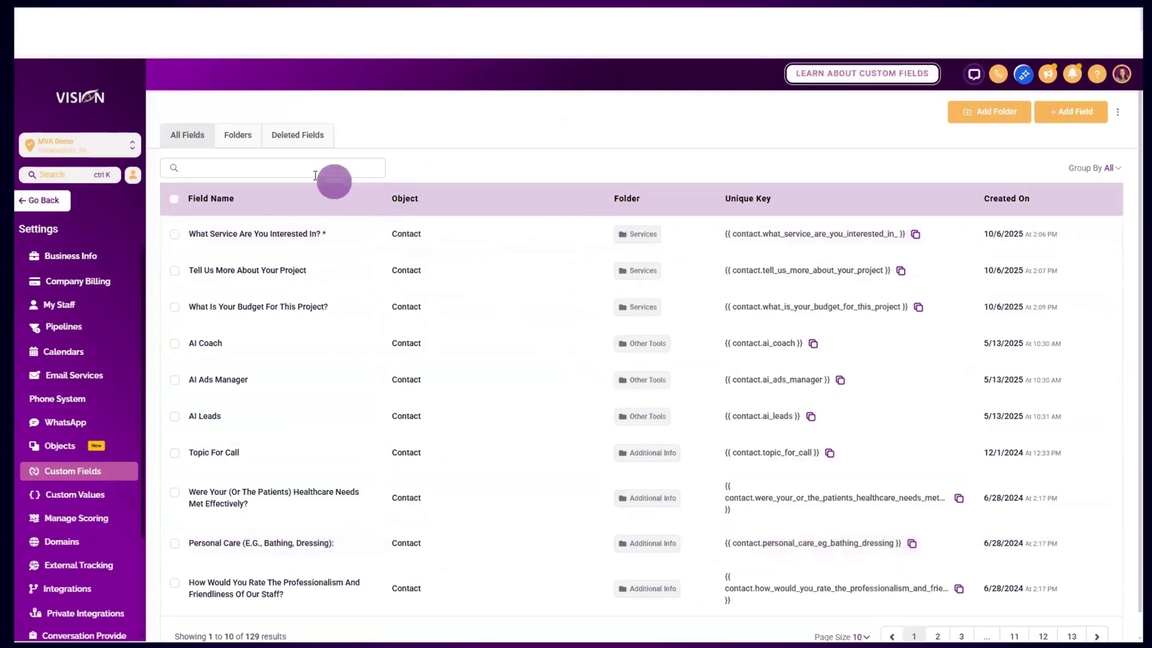
pyautogui.click(1070, 111)
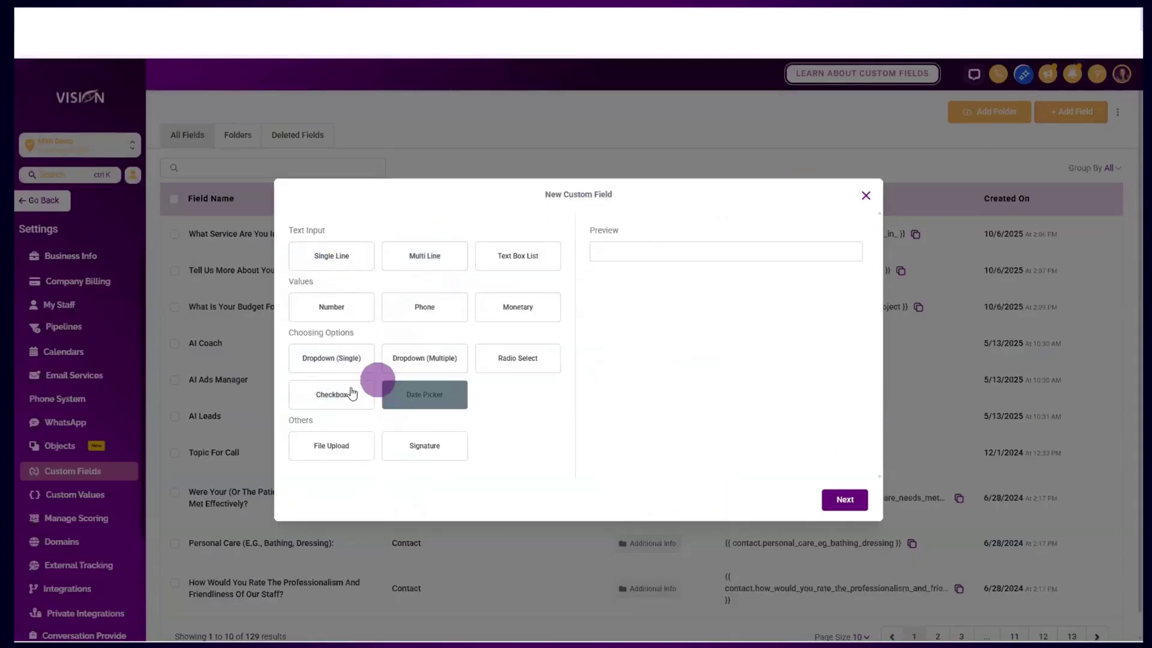
pyautogui.click(441, 363)
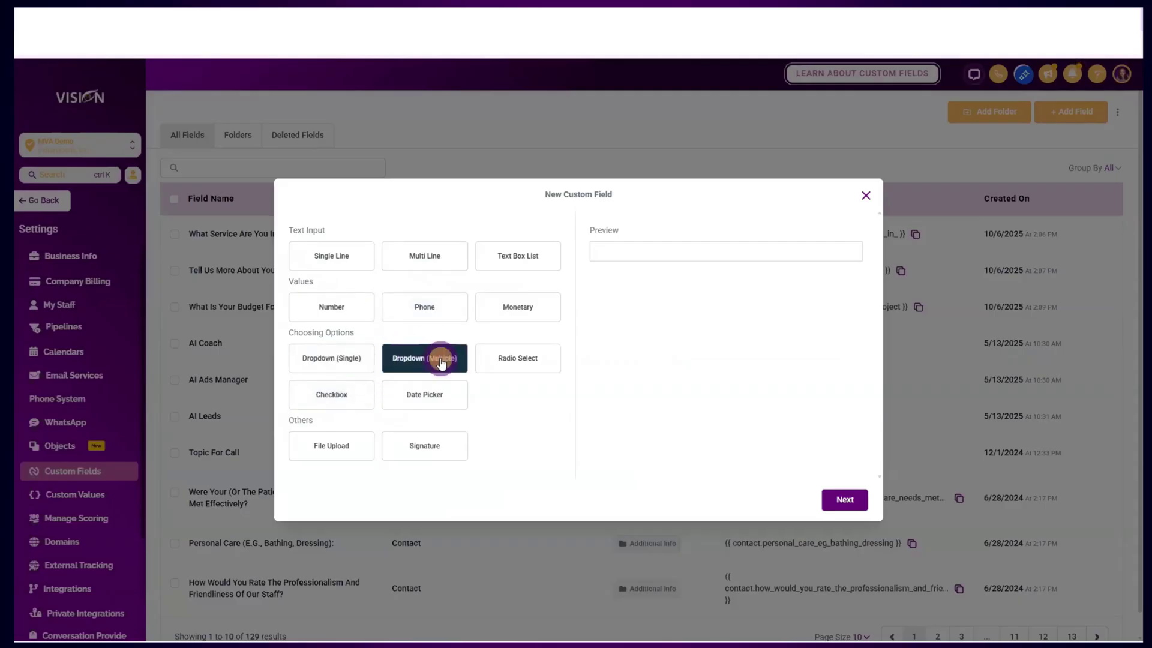
pyautogui.click(845, 500)
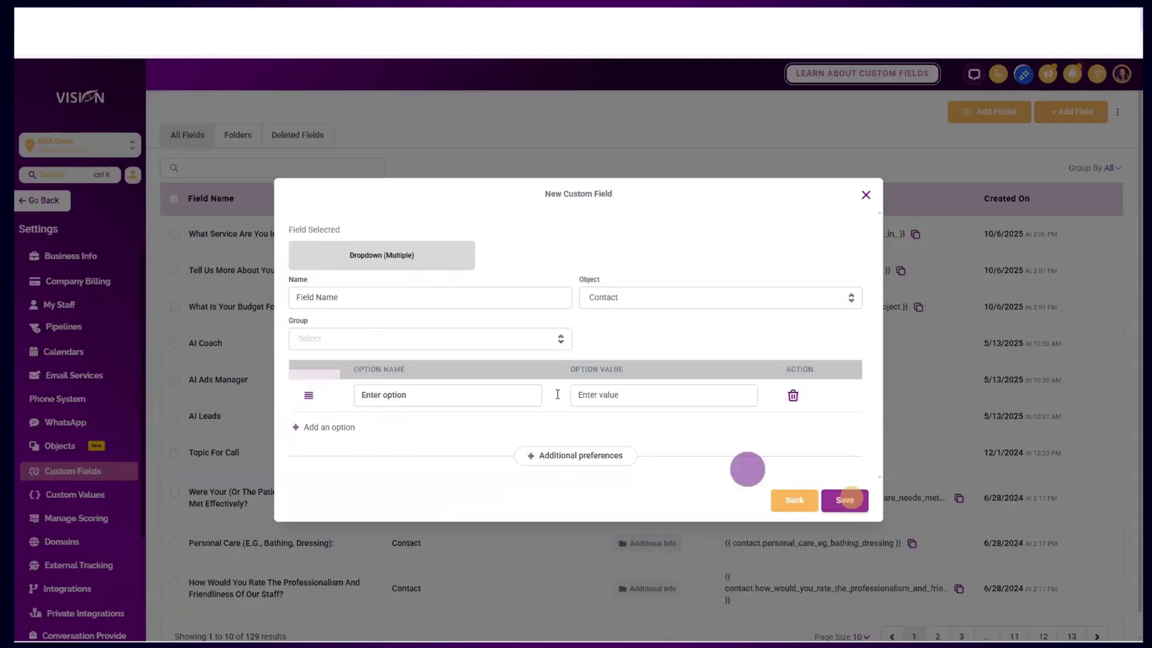
# Name the custom field Test, assign it to the Opportunity object and place it in the Opportunity Details group.
pyautogui.click(345, 302)
pyautogui.write('T')
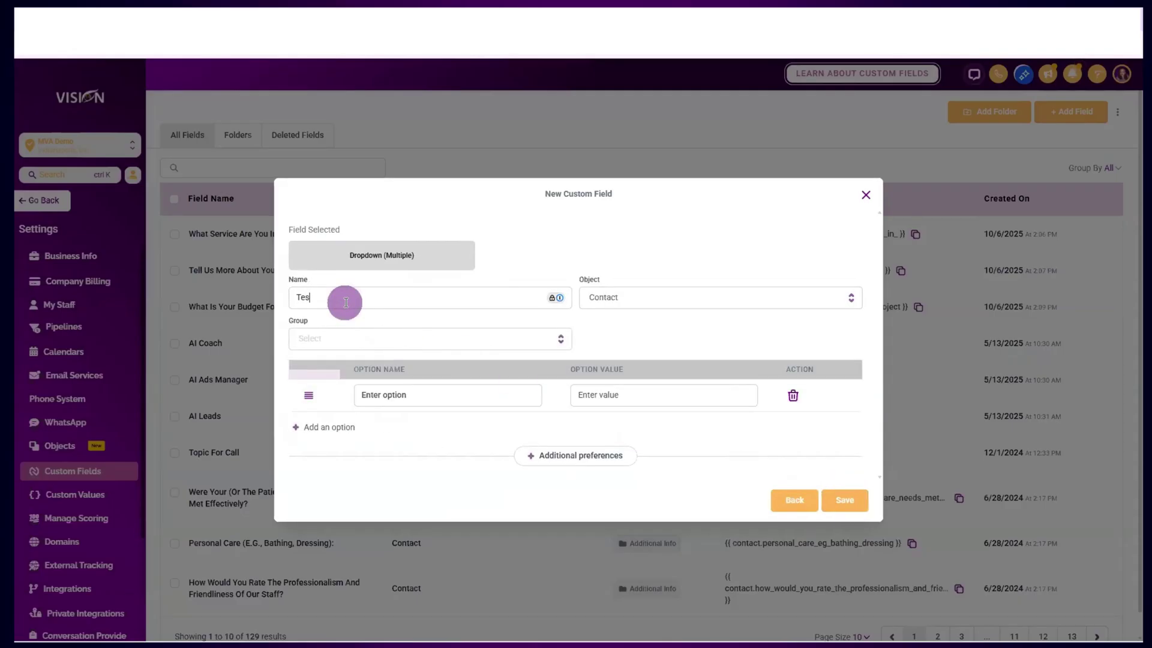
pyautogui.click(343, 337)
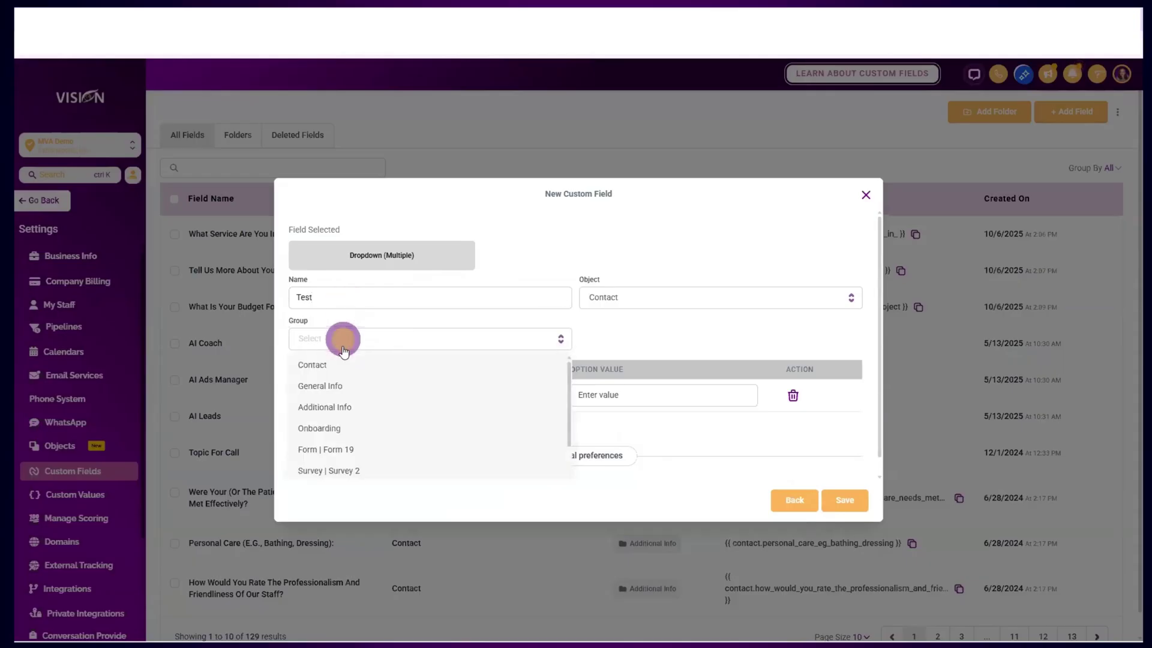
pyautogui.click(689, 298)
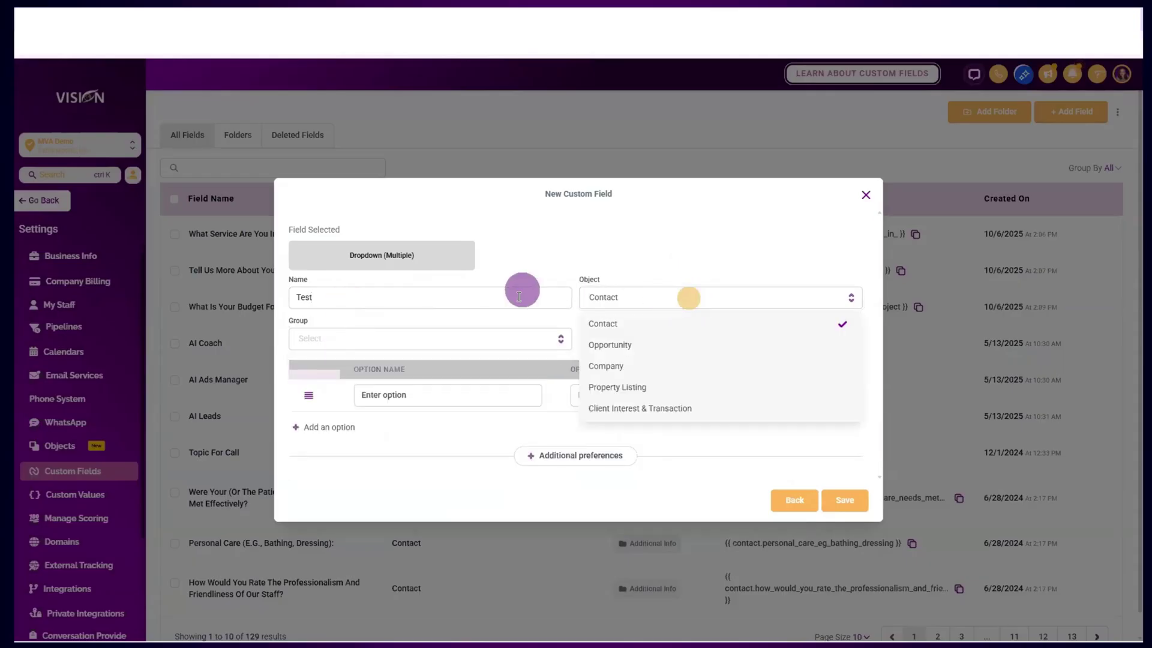
pyautogui.click(611, 346)
pyautogui.click(414, 339)
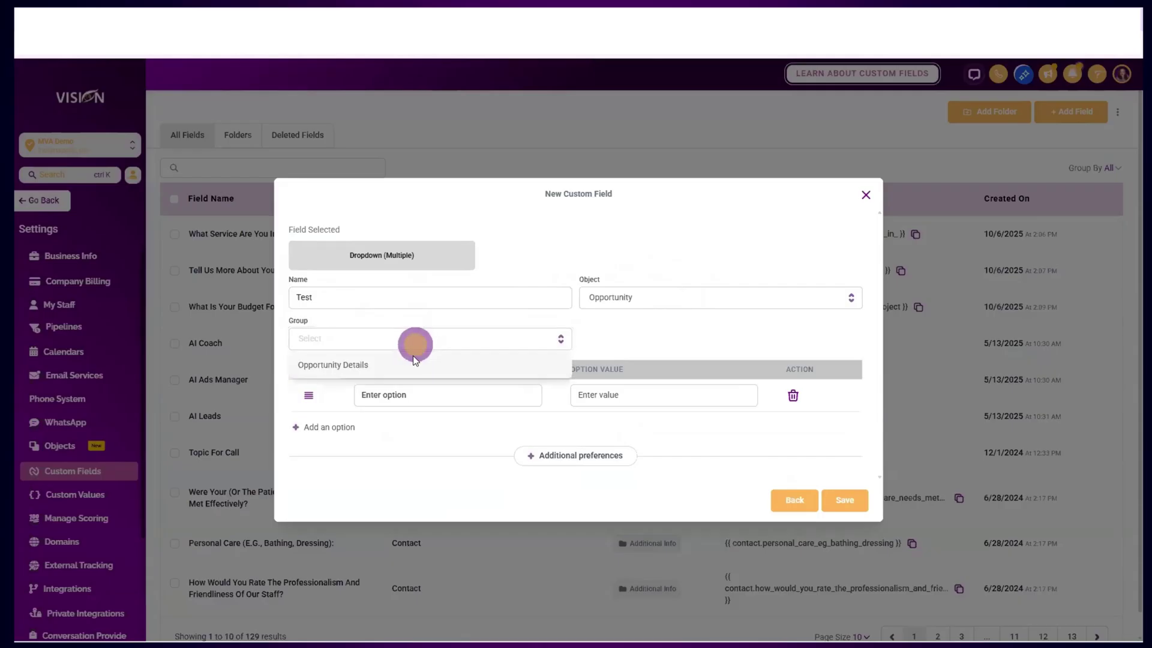
pyautogui.click(611, 302)
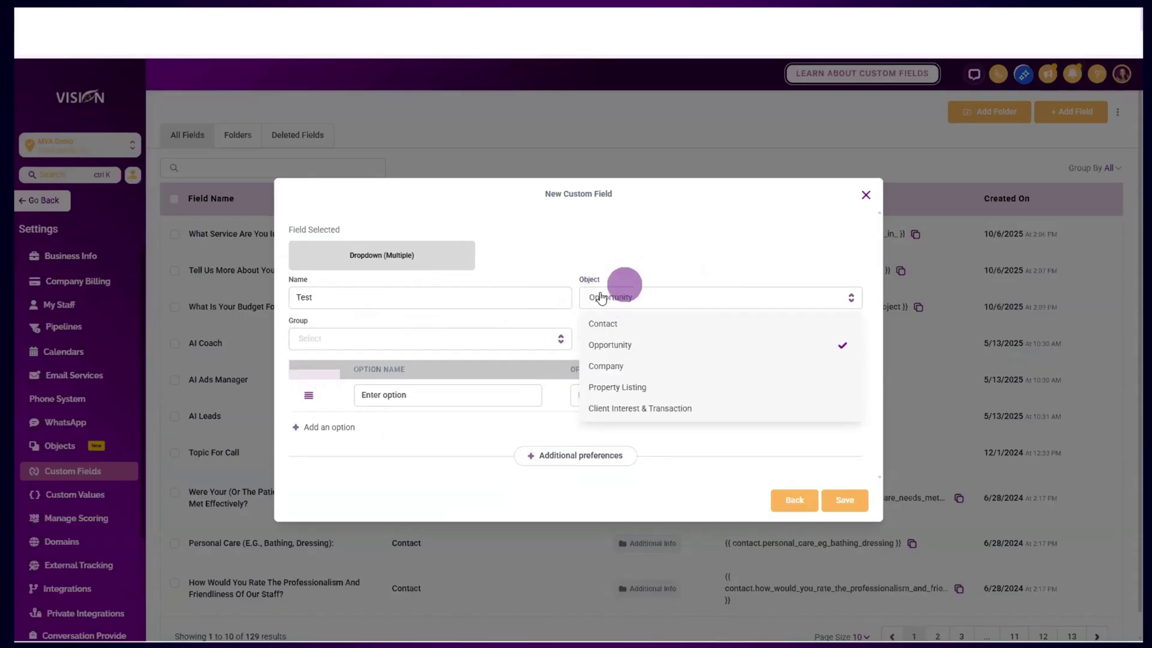
pyautogui.click(598, 243)
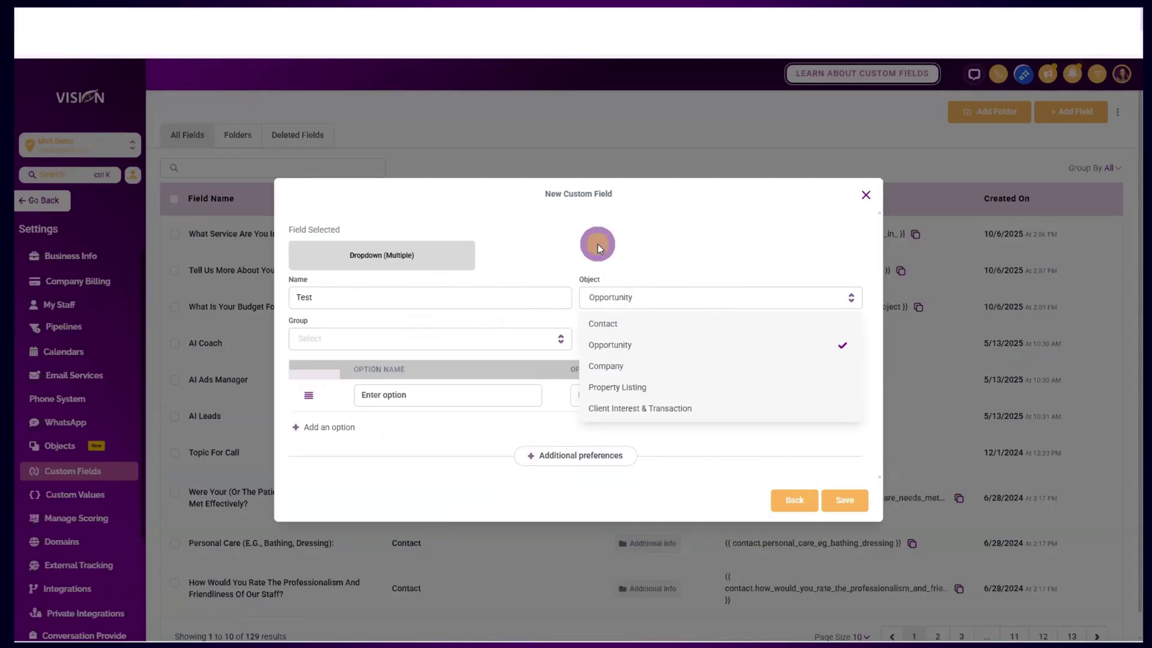
pyautogui.click(406, 343)
pyautogui.click(397, 363)
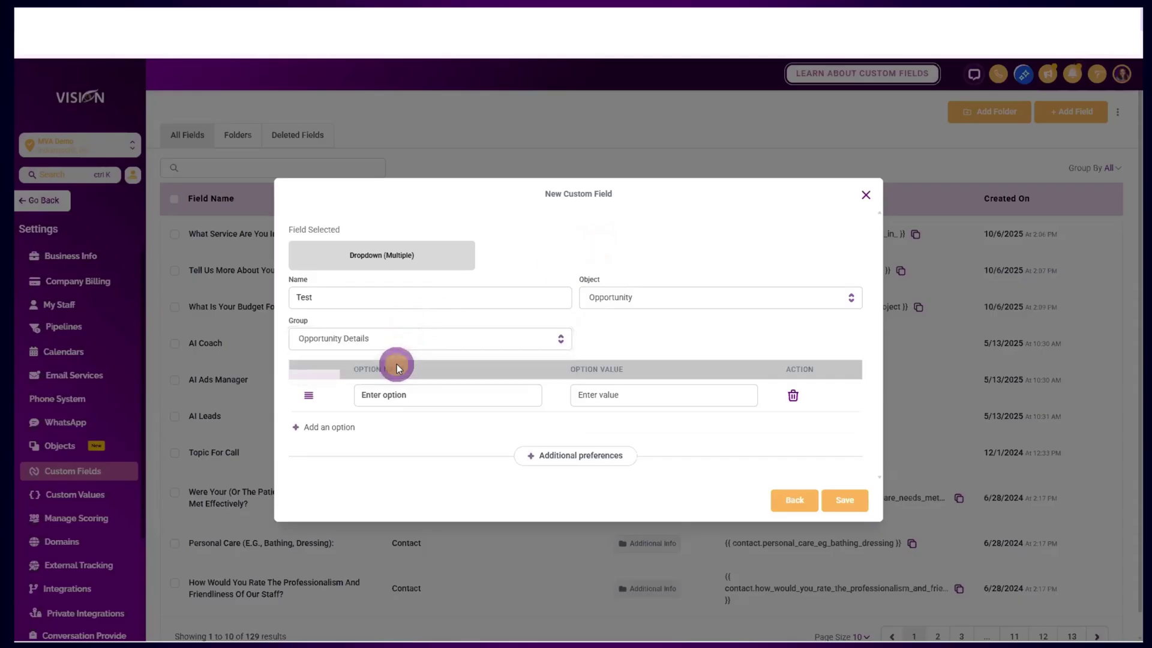
# Give the new dropdown field the options Test 1 and Test 2, and save it.
pyautogui.click(420, 394)
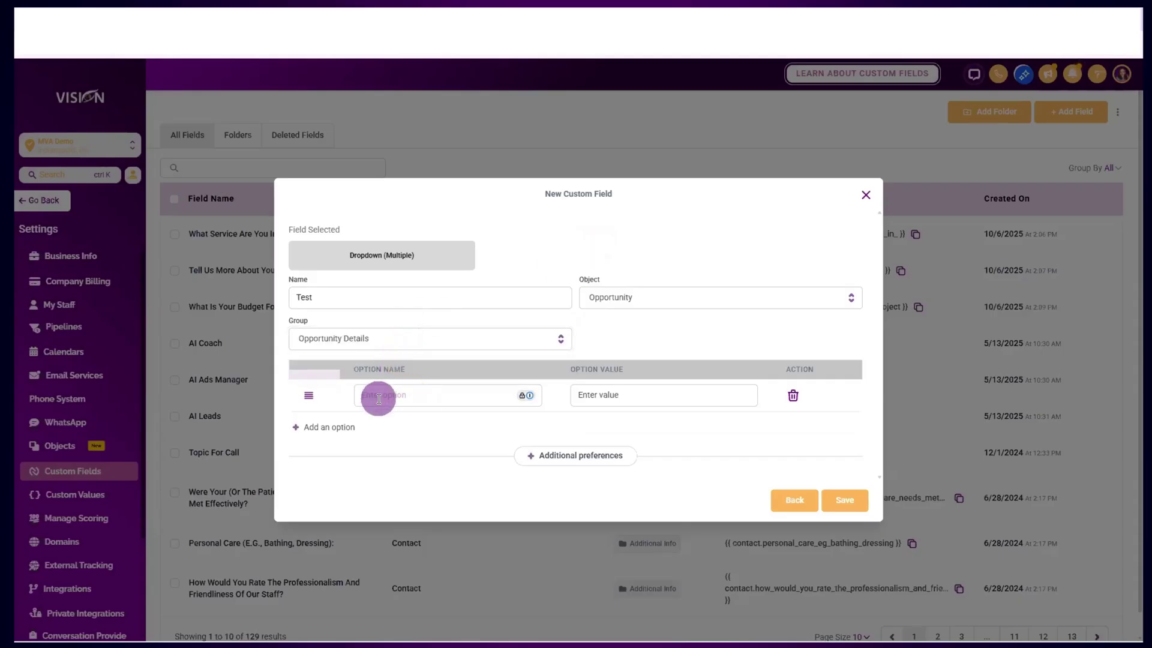
pyautogui.moveTo(346, 427); pyautogui.dragTo(373, 426)
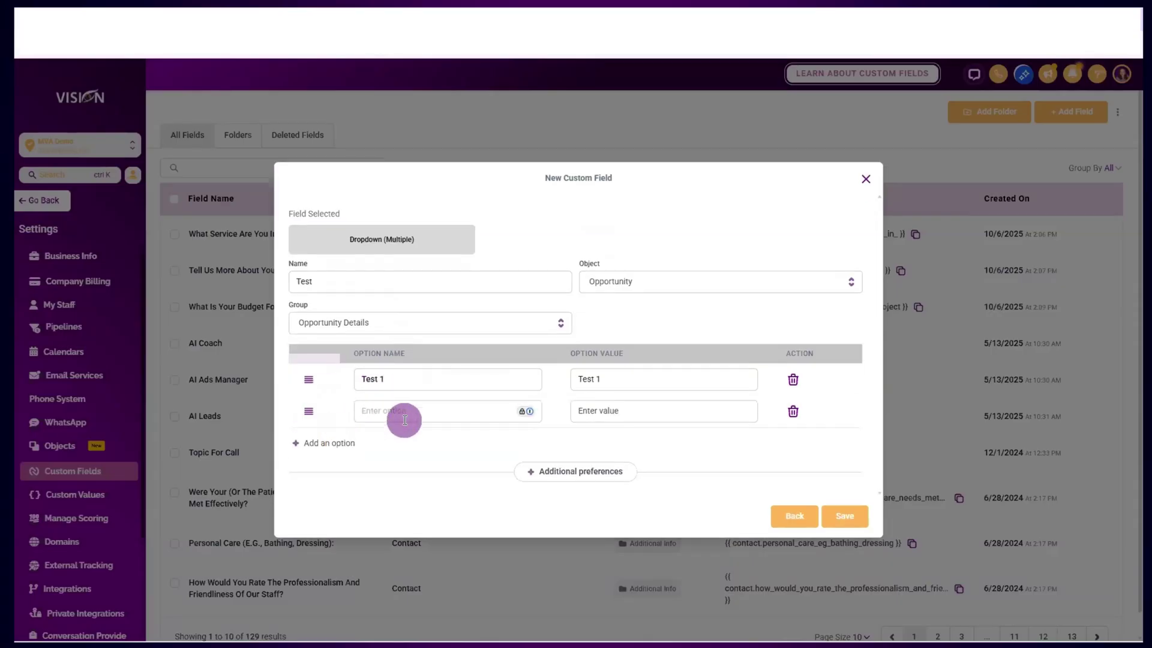
pyautogui.click(844, 513)
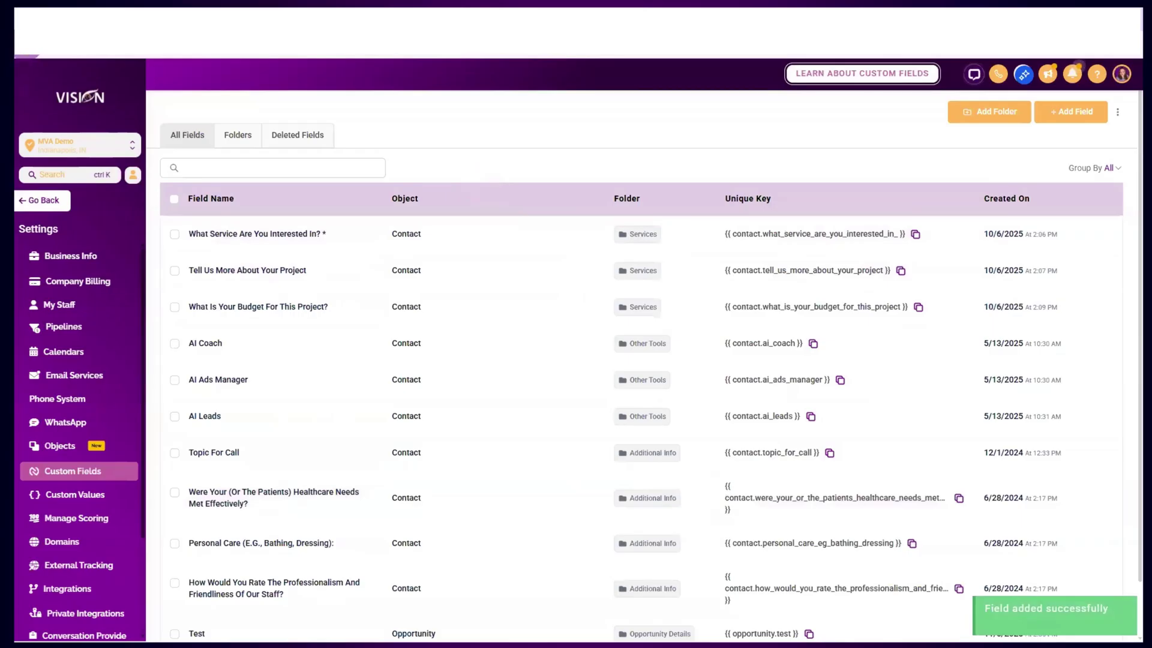
# Return to the Leads opportunities in board view and check the Test field's choices in the first cold opportunity.
pyautogui.click(42, 200)
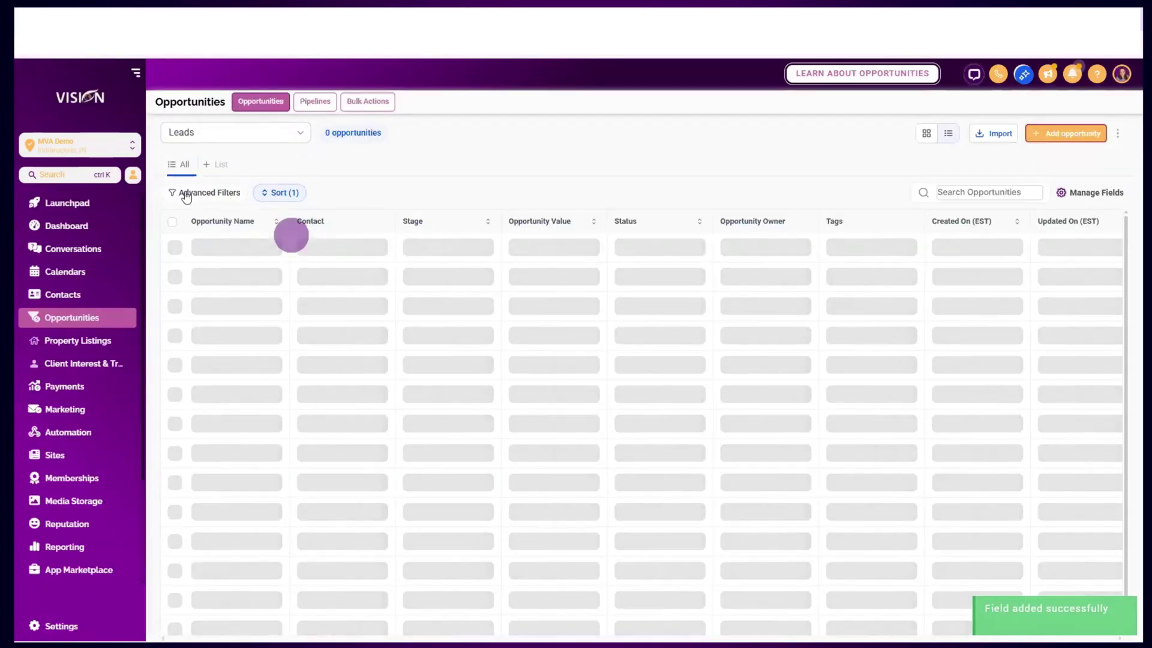
pyautogui.click(926, 133)
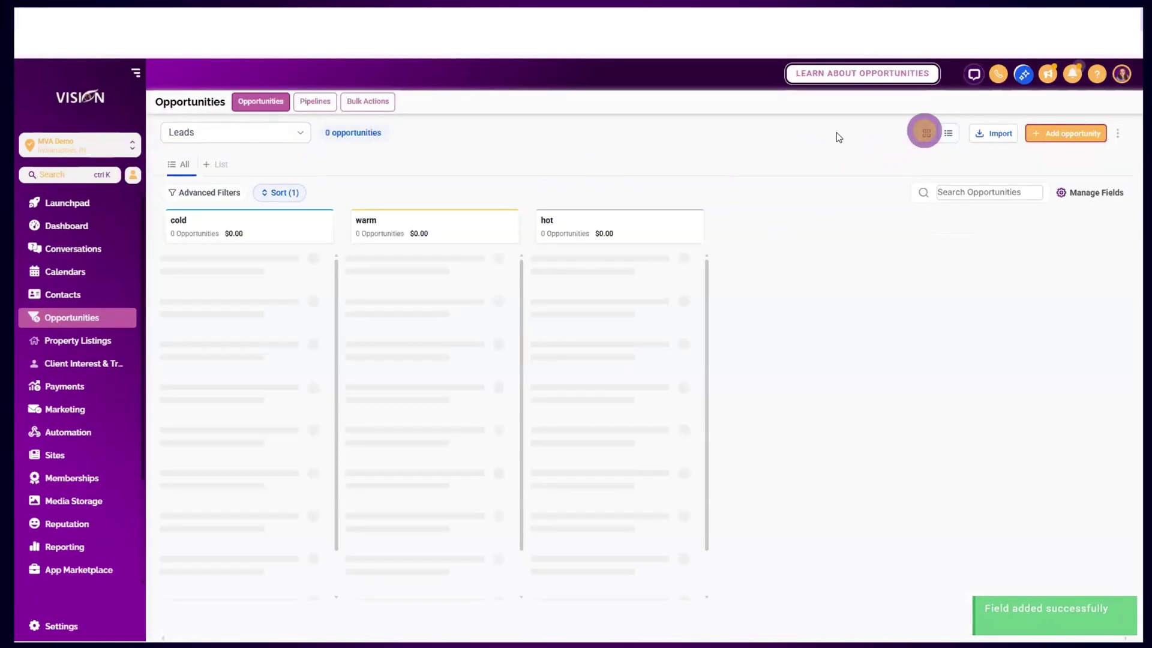
pyautogui.click(248, 273)
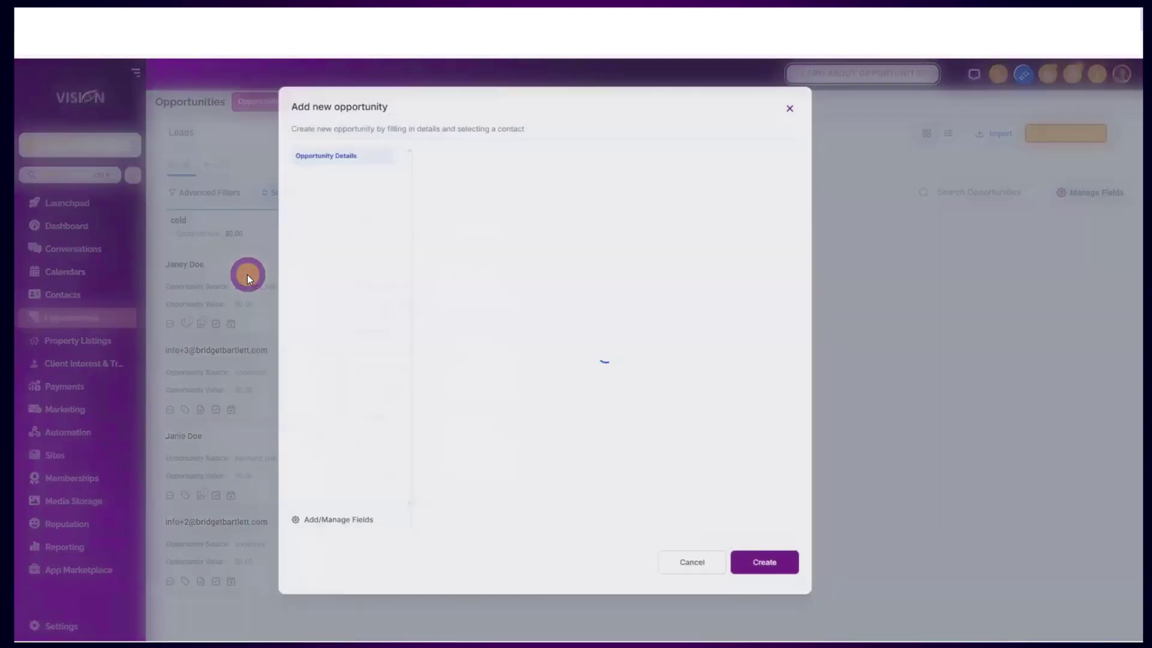
pyautogui.scroll(-3, 611, 344)
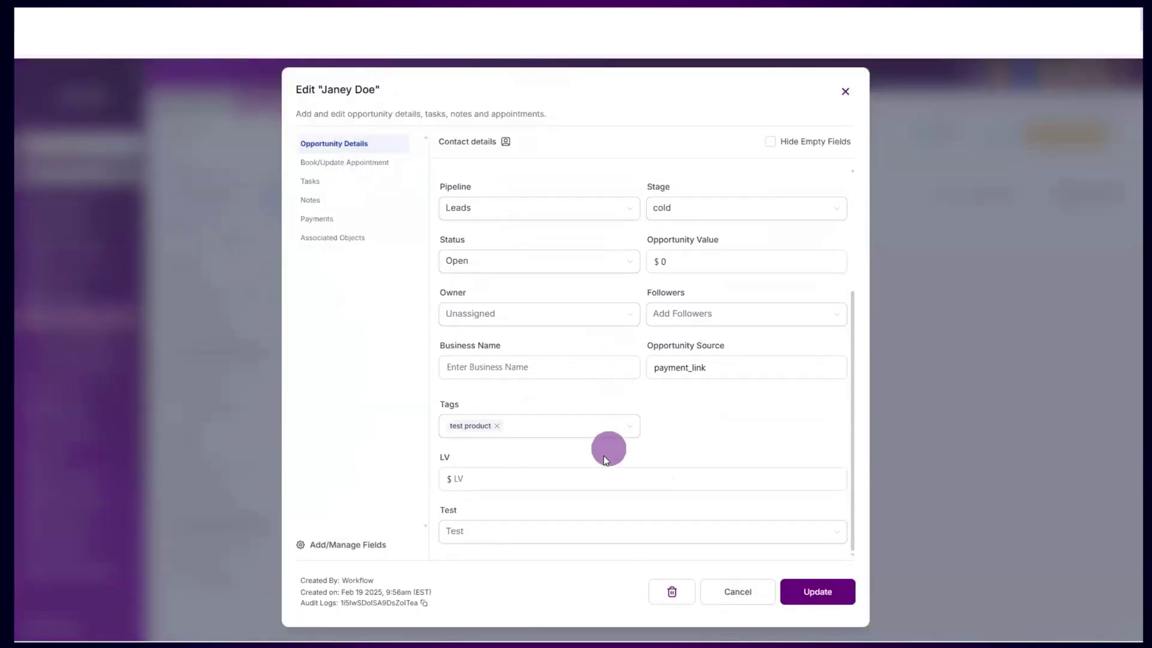
pyautogui.click(490, 529)
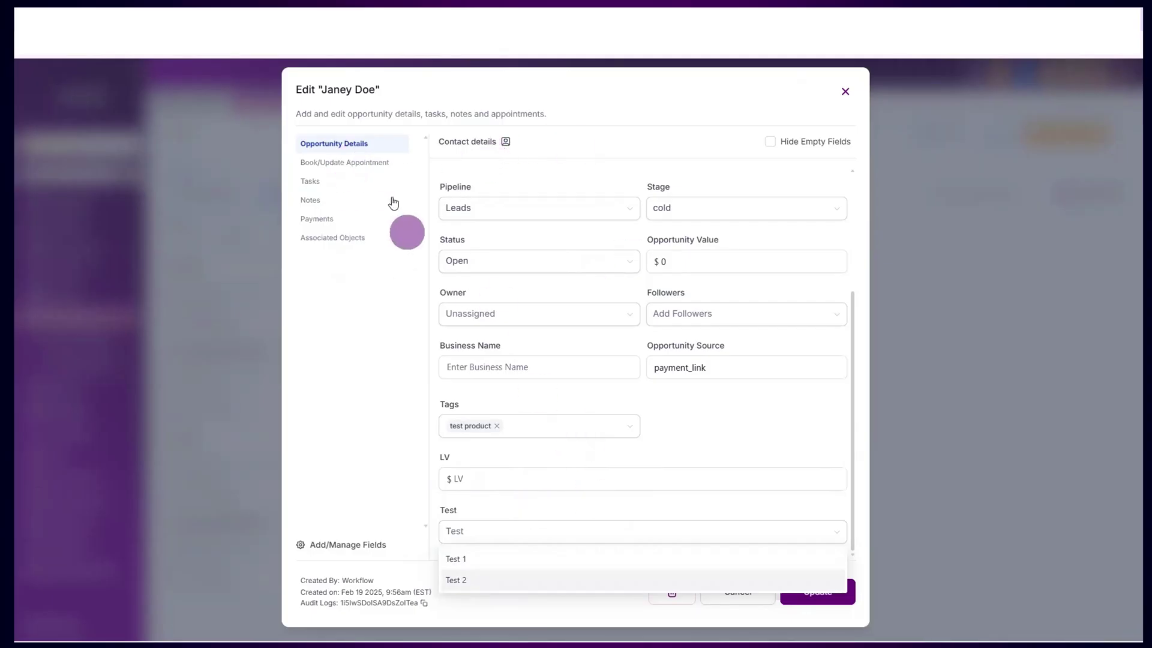
# Try out the opportunity's appointment booking form with the Test calendar, and discard the unsaved entry by moving on to its tasks.
pyautogui.click(363, 161)
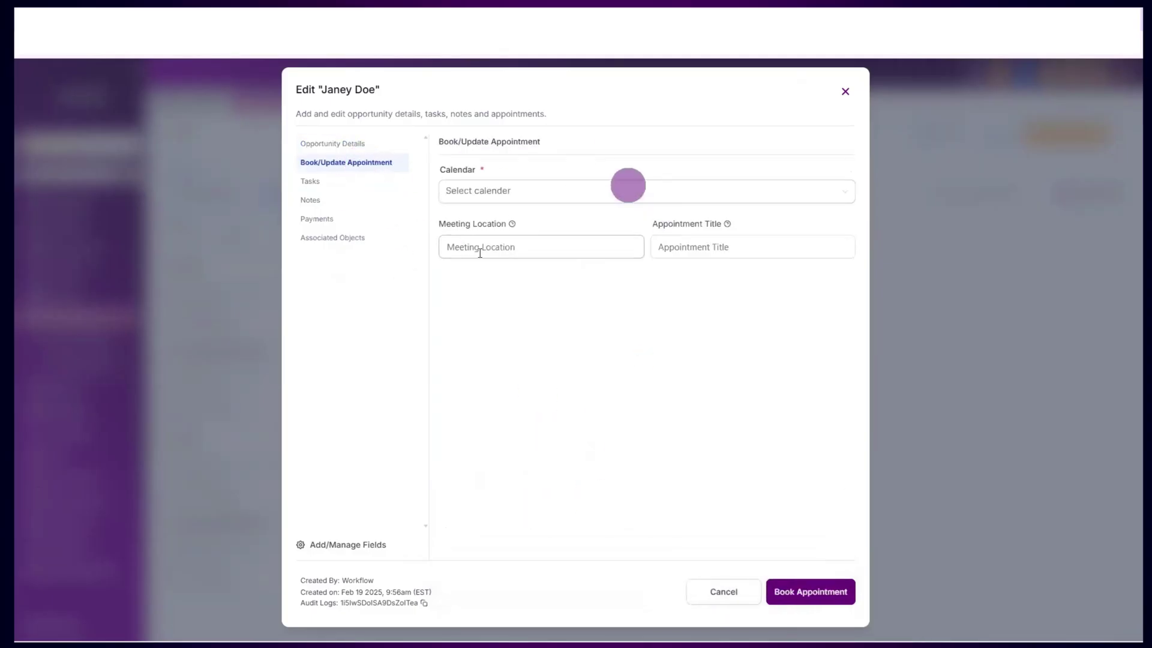
pyautogui.click(558, 185)
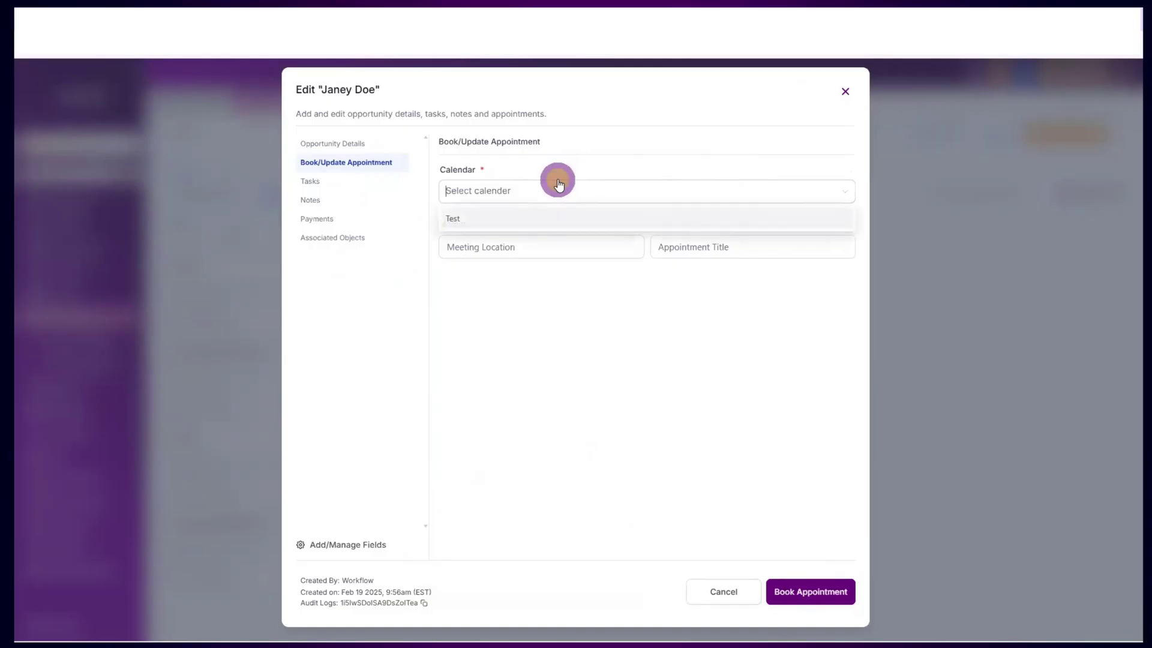
pyautogui.click(489, 219)
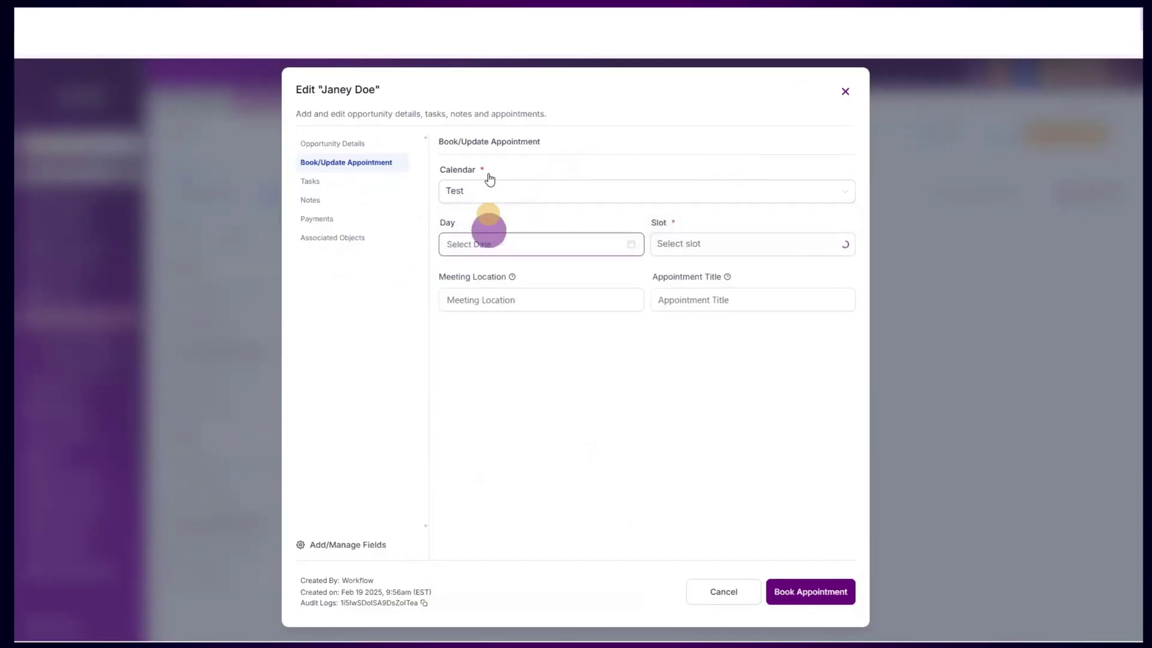
pyautogui.click(498, 298)
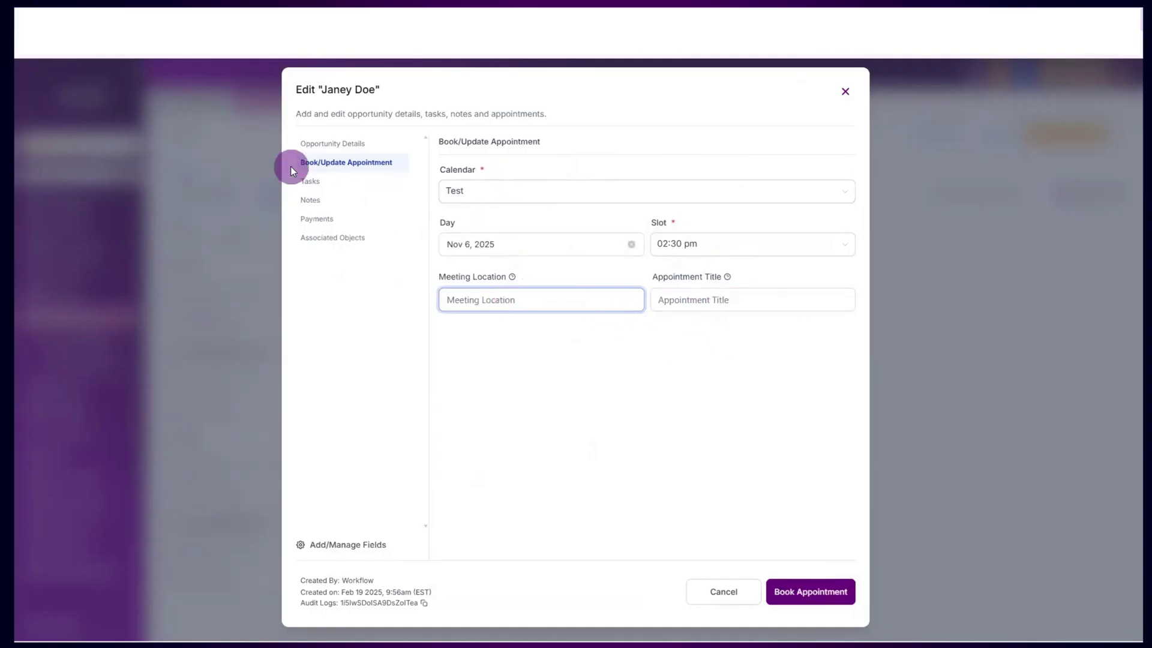
pyautogui.click(311, 182)
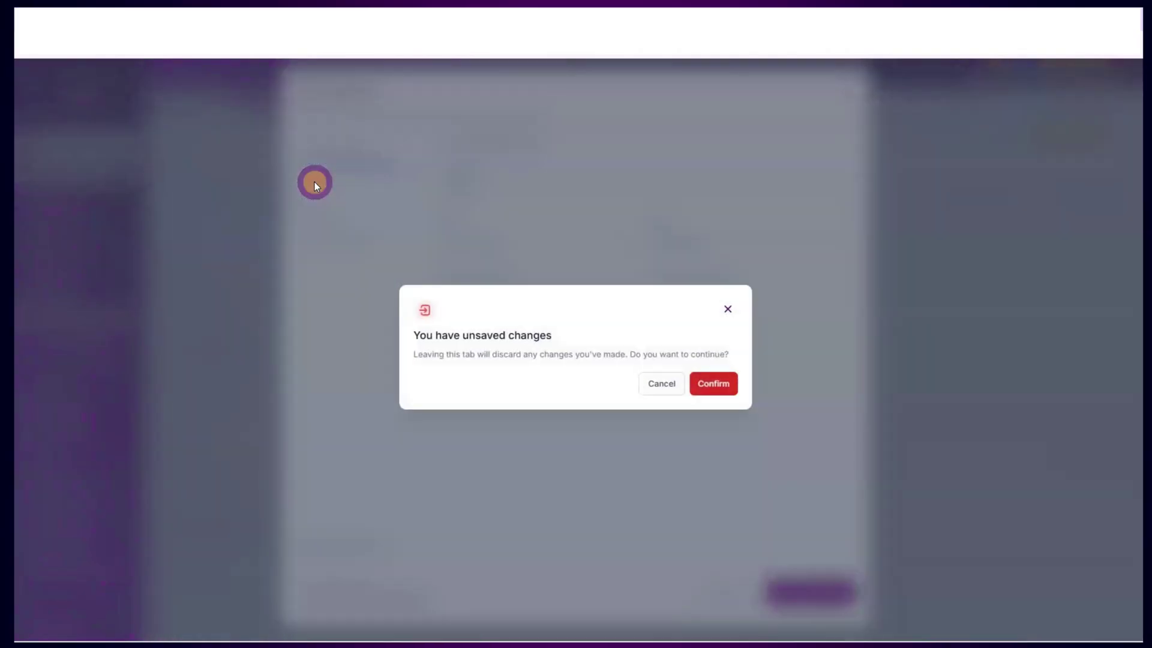
pyautogui.click(714, 384)
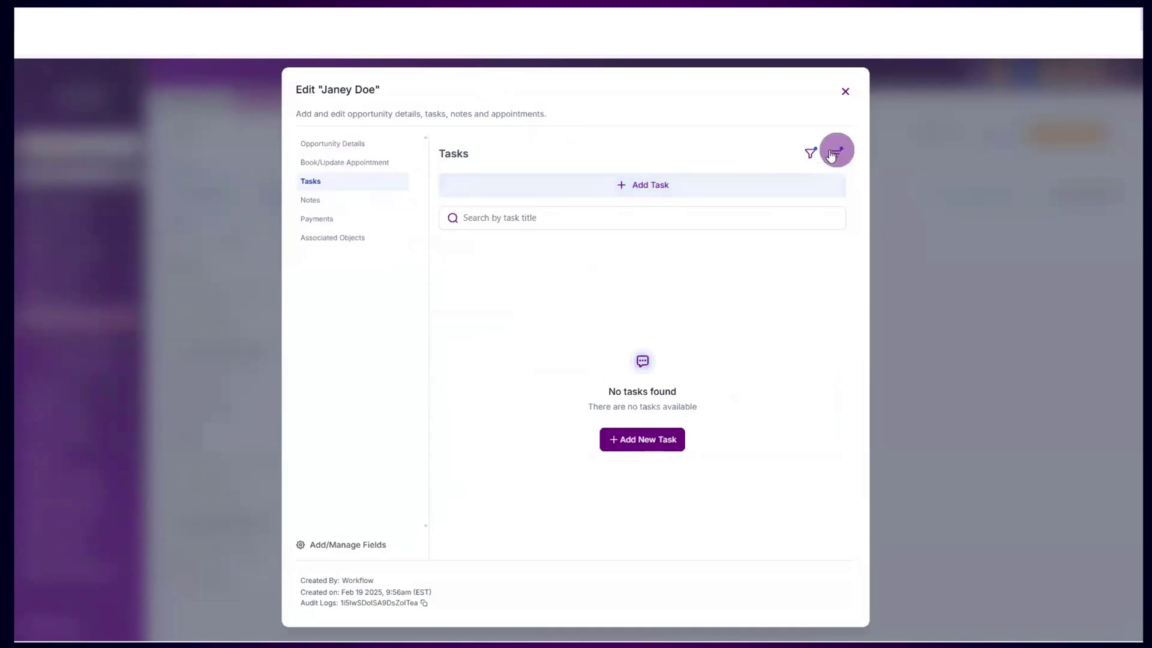
# Review the opportunity's task filters and sorting, notes, payment actions and associated objects, and close its record.
pyautogui.click(810, 153)
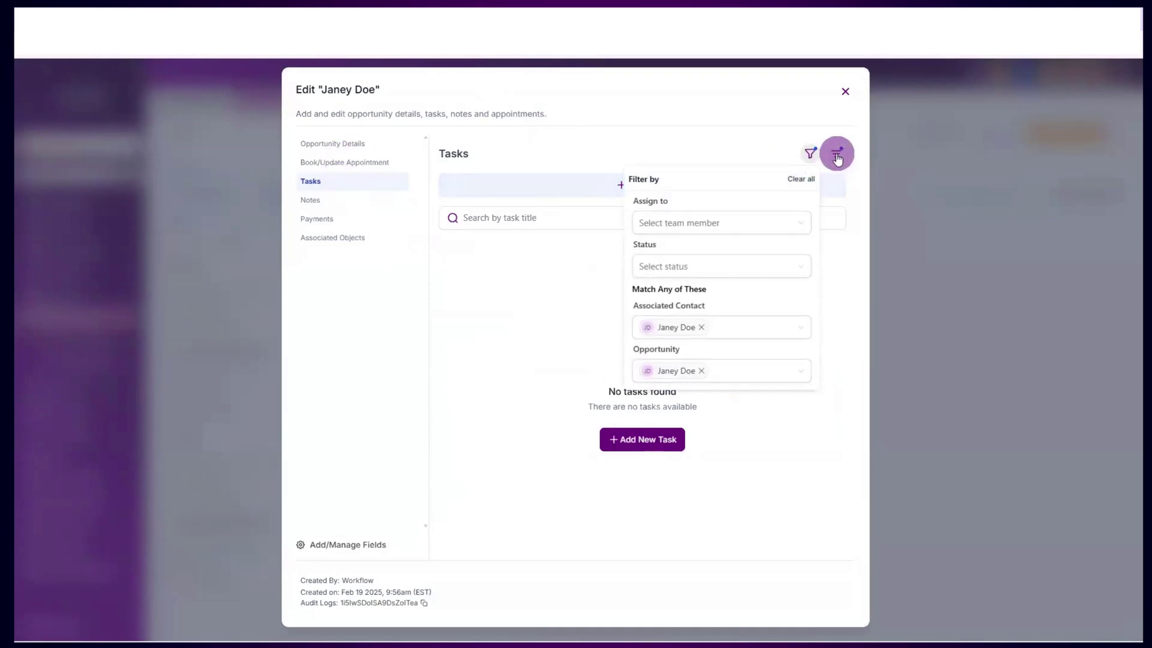
pyautogui.click(837, 158)
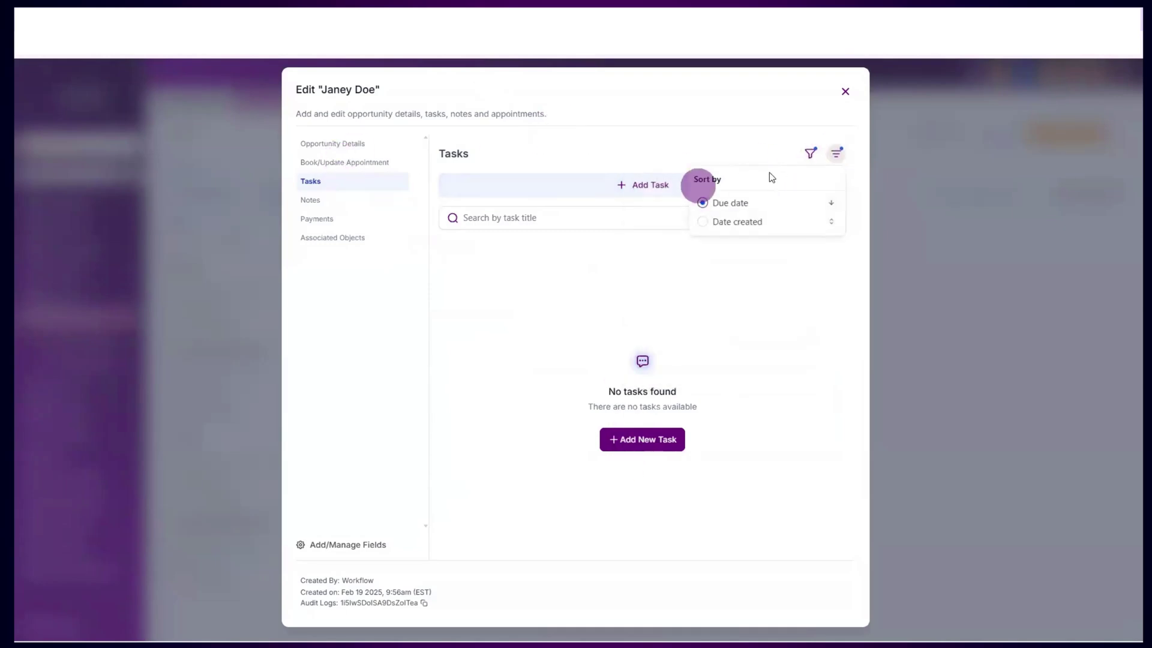
pyautogui.click(307, 200)
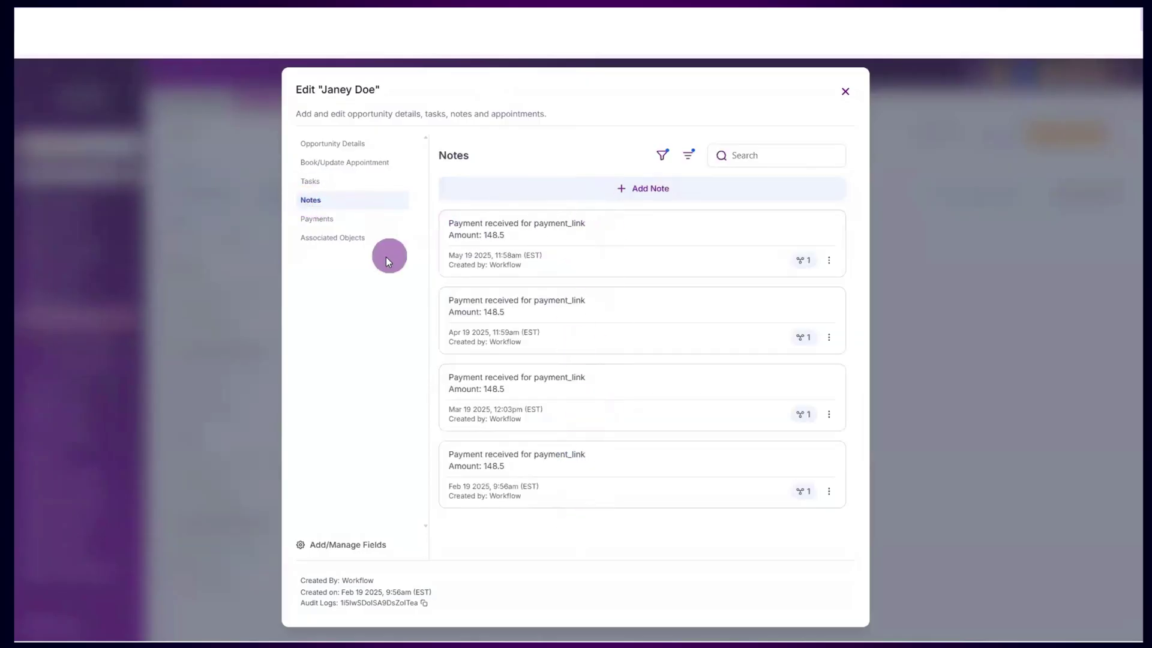
pyautogui.click(315, 218)
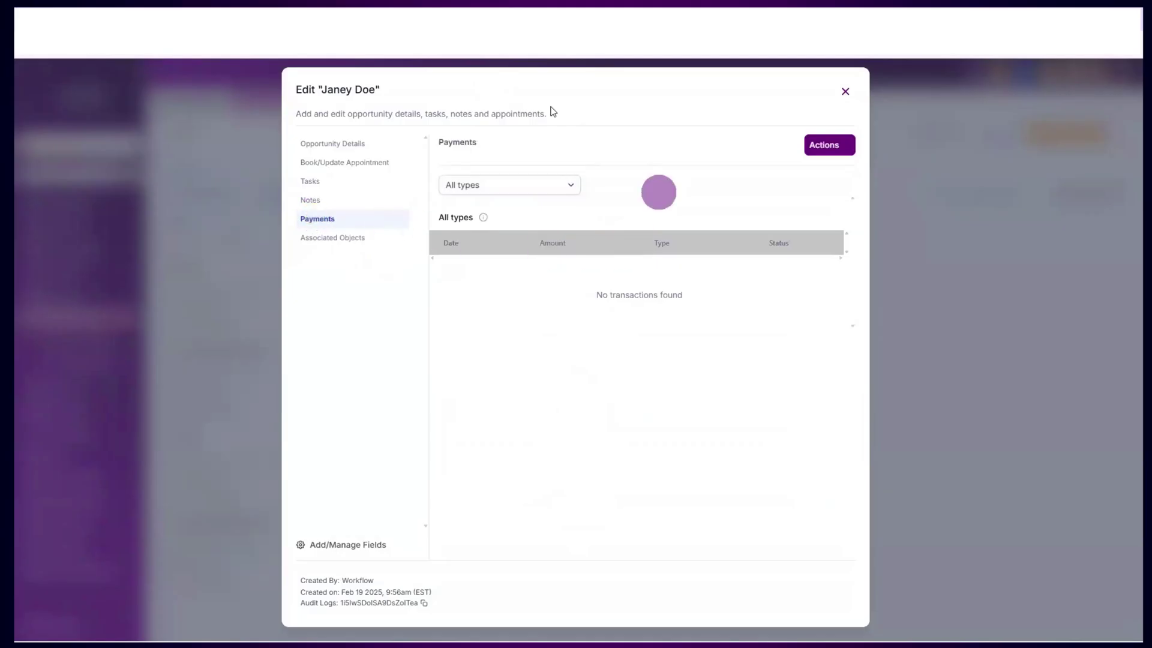
pyautogui.click(819, 145)
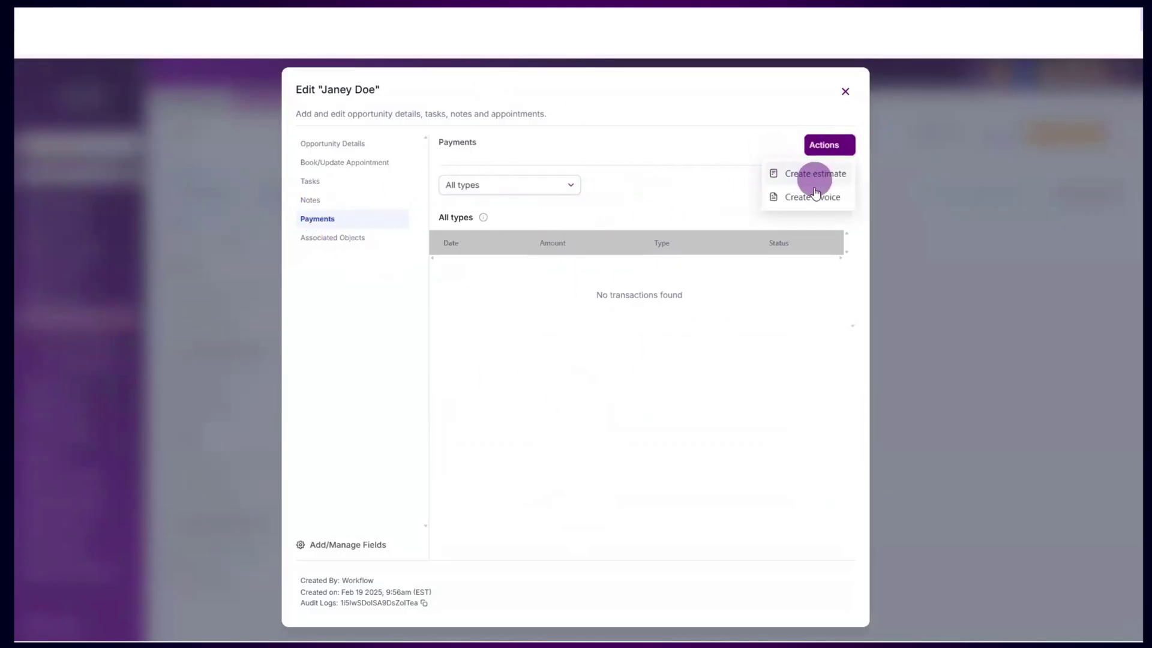
pyautogui.click(319, 240)
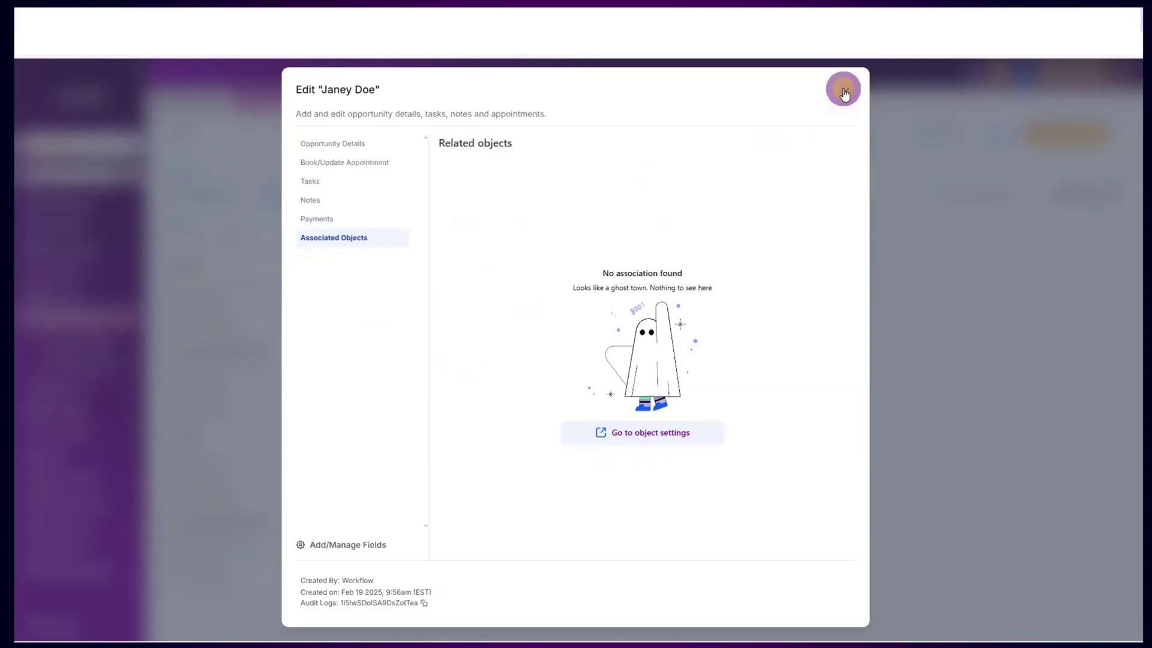
pyautogui.click(844, 94)
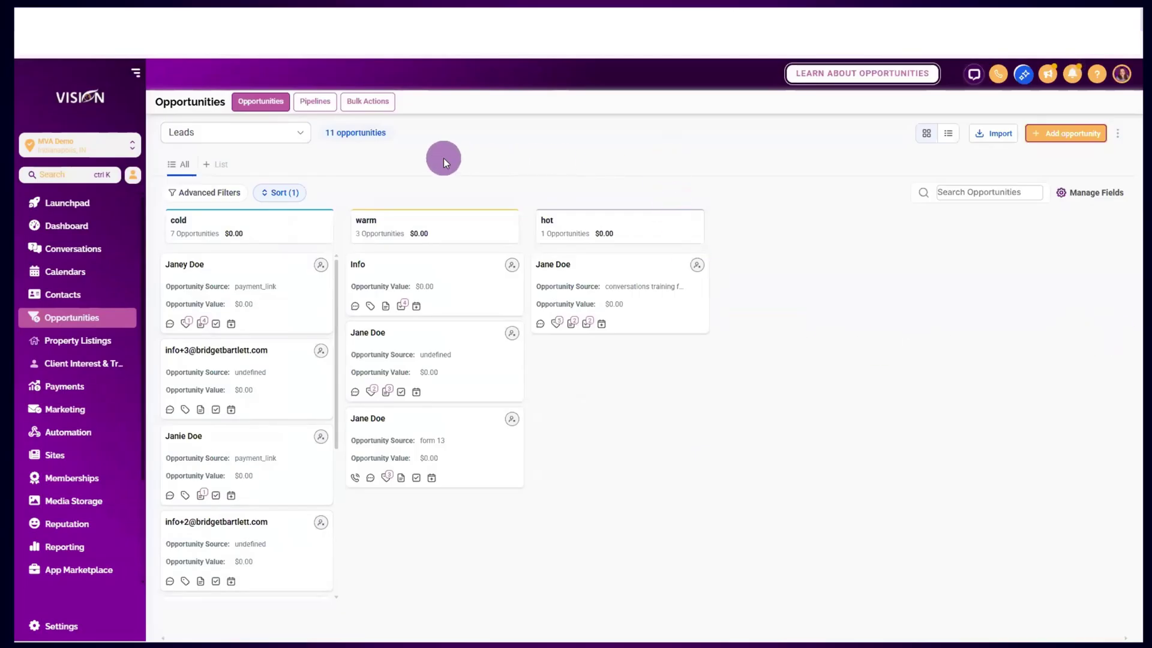
# Open the list of pipelines to review them.
pyautogui.click(313, 103)
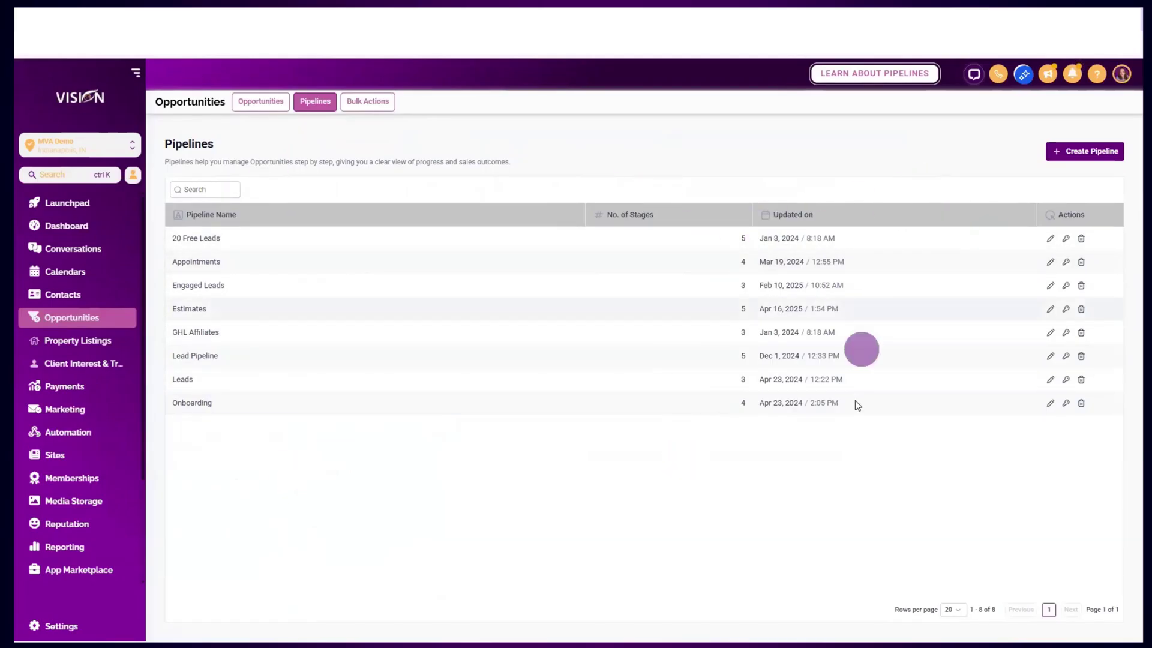
# Open the 20 Free Leads pipeline and check which report charts its Email Opened stage can appear in.
pyautogui.click(1051, 239)
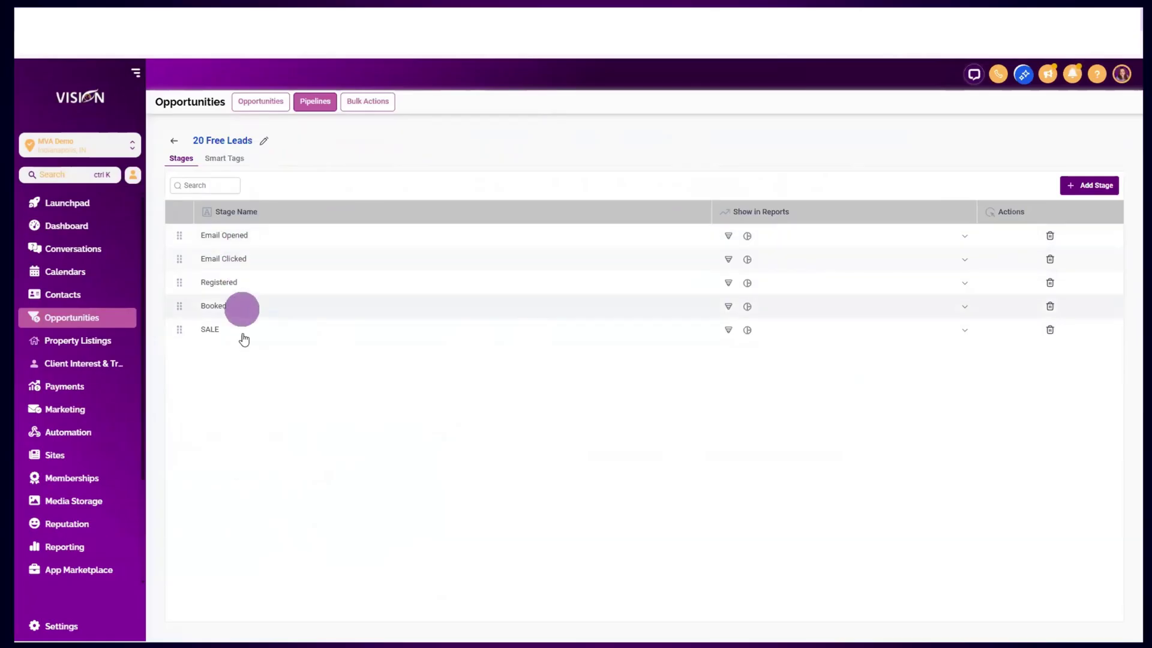
pyautogui.click(769, 242)
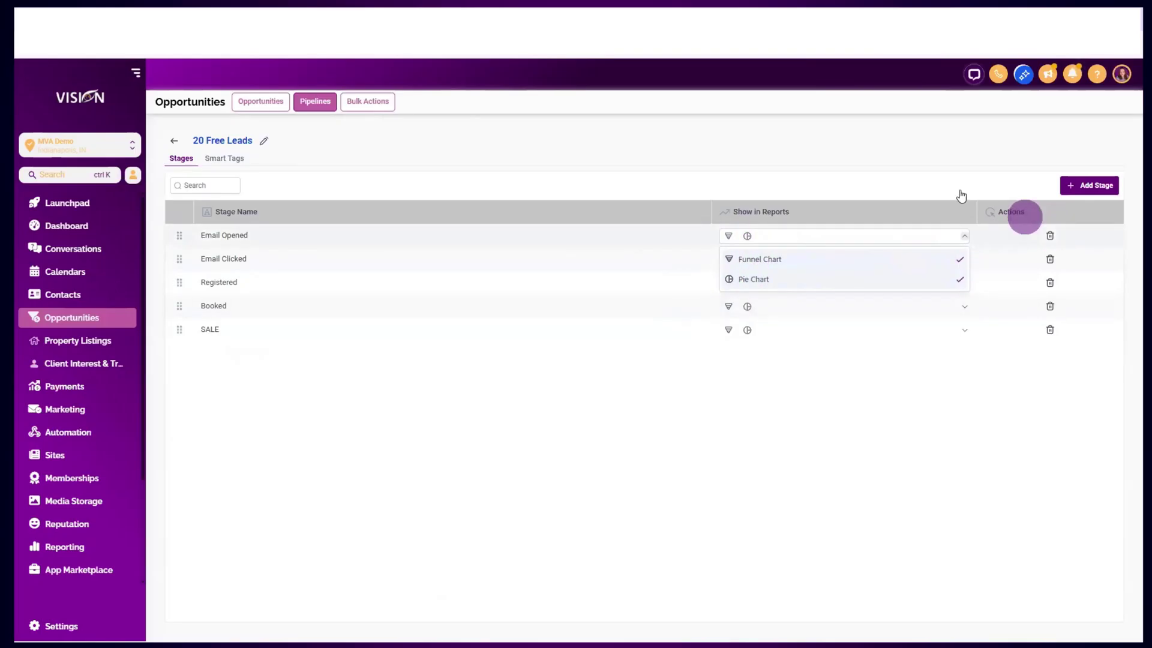
pyautogui.click(836, 163)
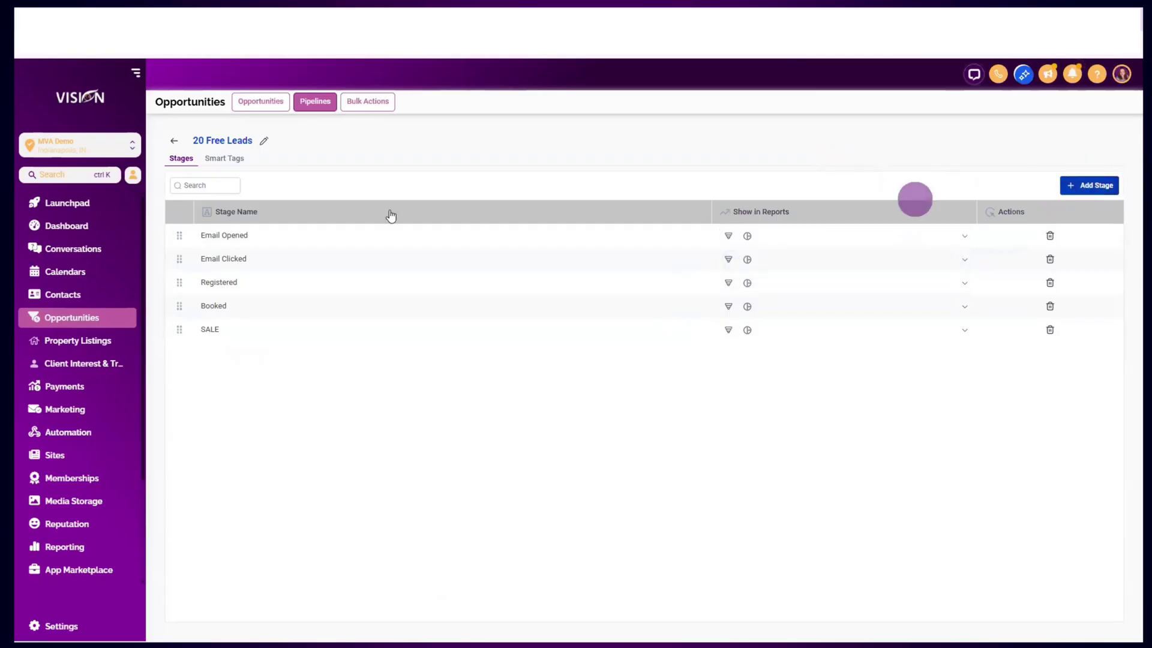
# Review the pre-built smart tags for the 20 Free Leads pipeline and start a new smart tag from New Lead.
pyautogui.click(221, 160)
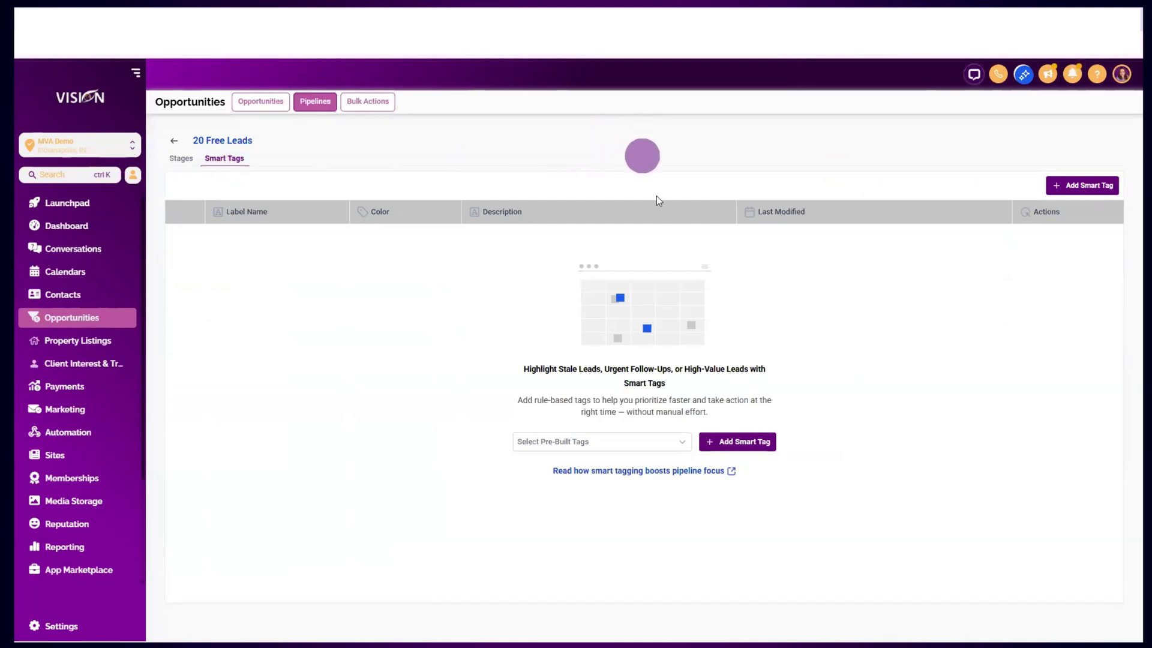
pyautogui.click(581, 447)
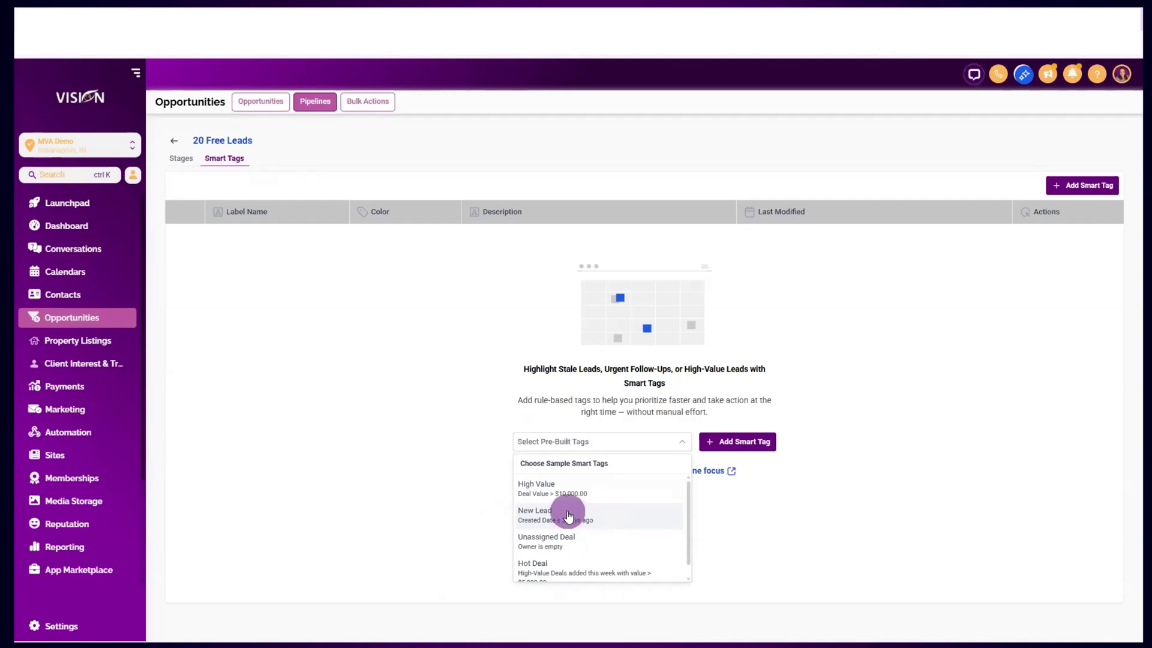
pyautogui.scroll(-1, 568, 514)
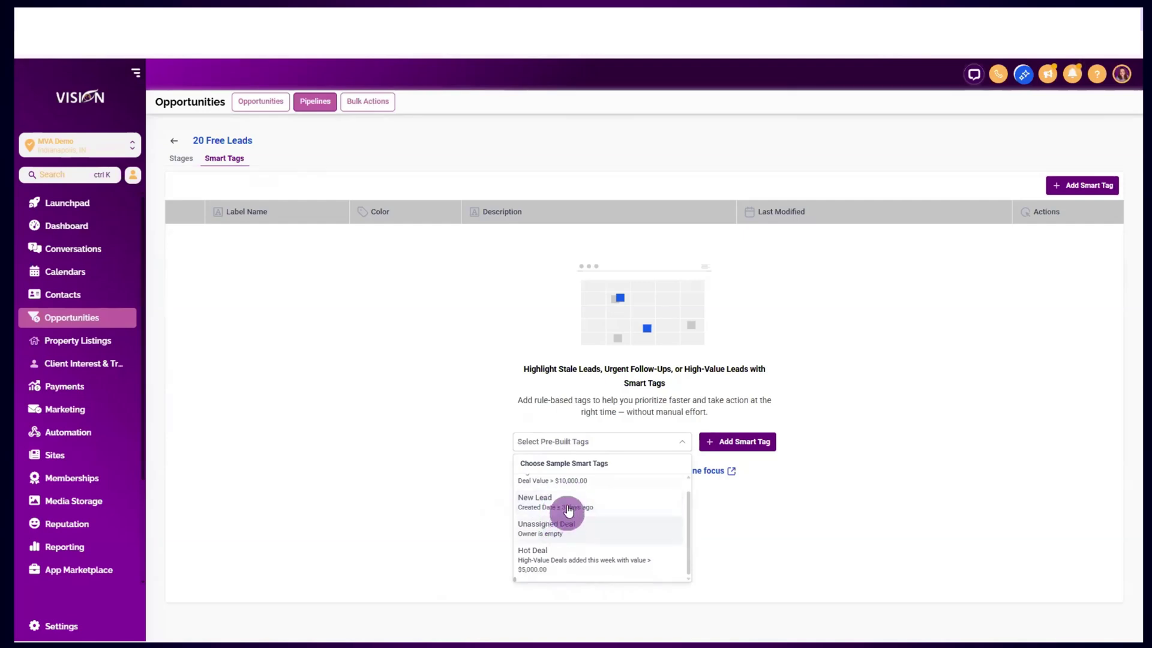
pyautogui.scroll(1, 569, 510)
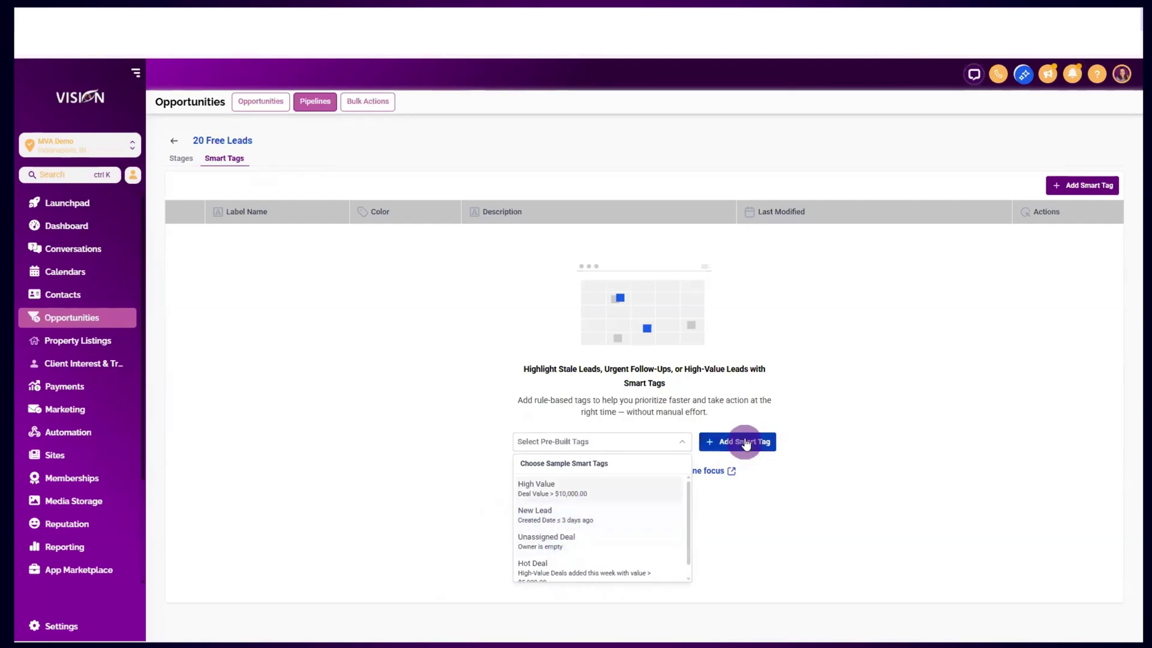
pyautogui.click(546, 514)
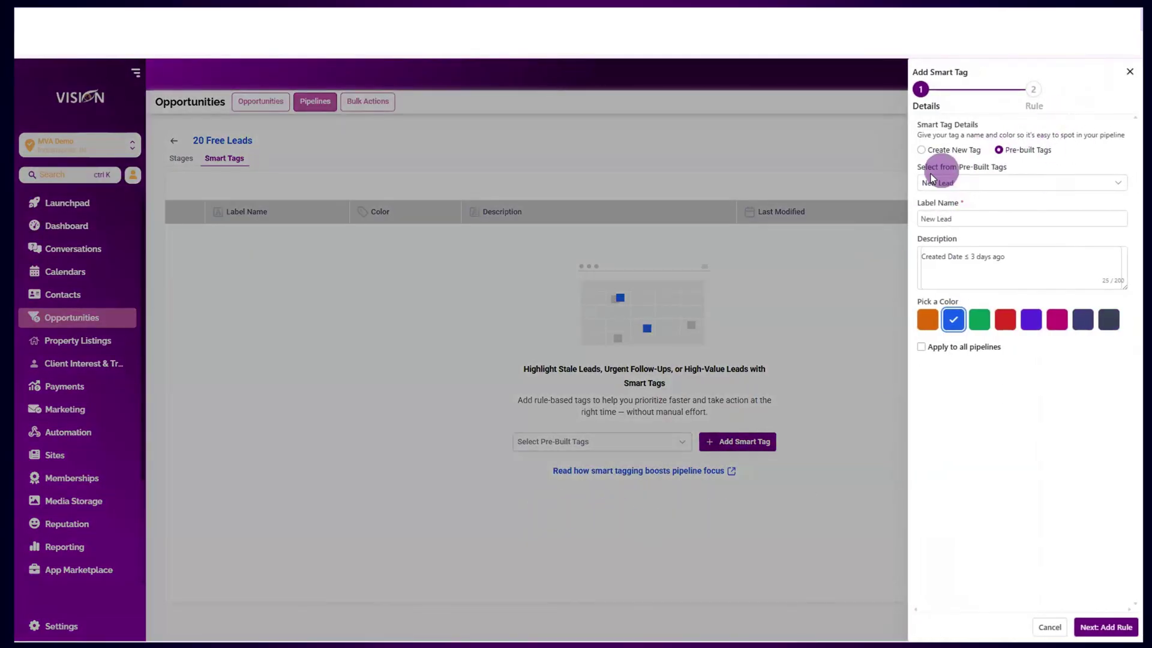
# Review the New Lead tag's details, apply it to all pipelines, and continue to its rule.
pyautogui.click(941, 185)
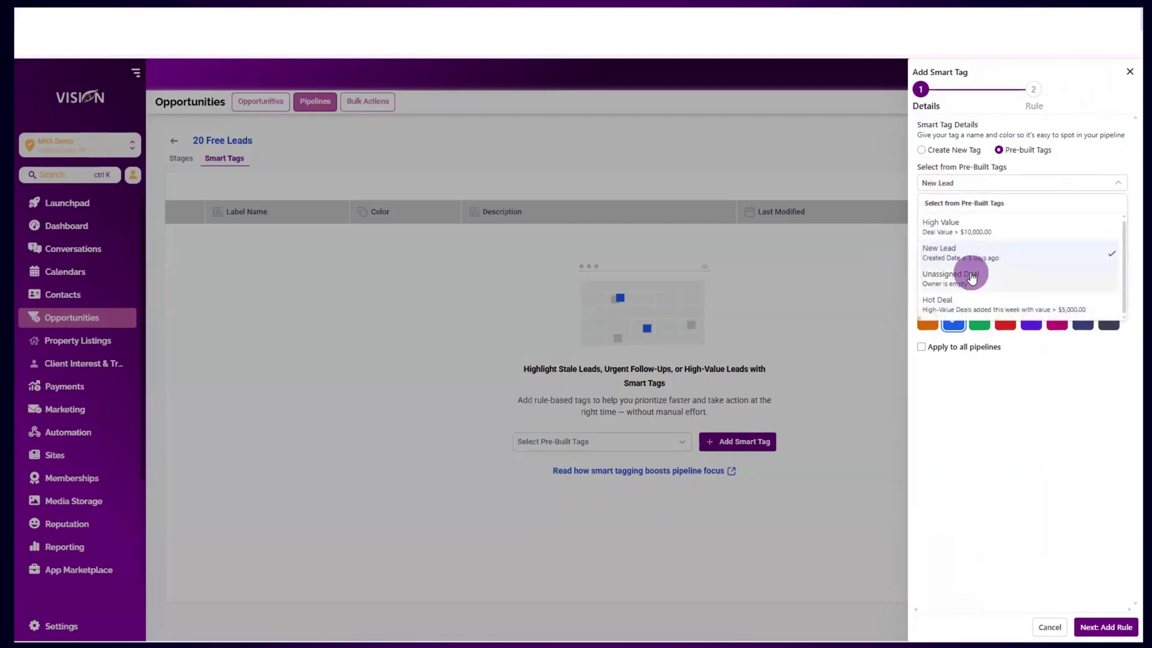
pyautogui.click(1038, 142)
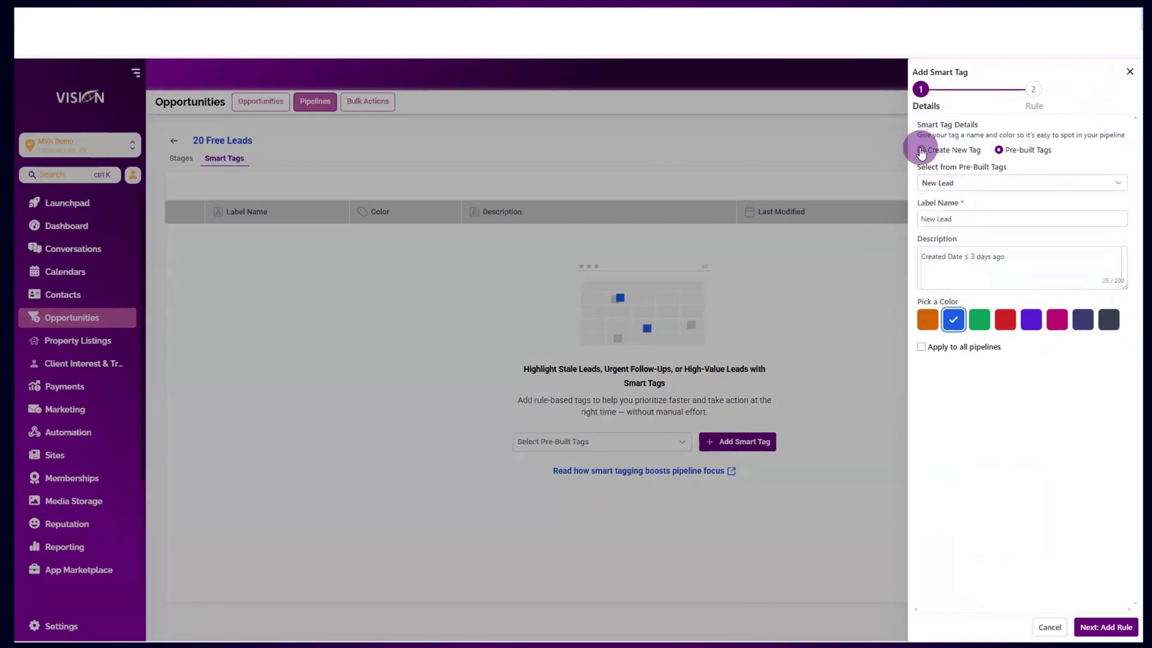
pyautogui.click(951, 218)
pyautogui.click(999, 267)
pyautogui.moveTo(1038, 252); pyautogui.dragTo(911, 252)
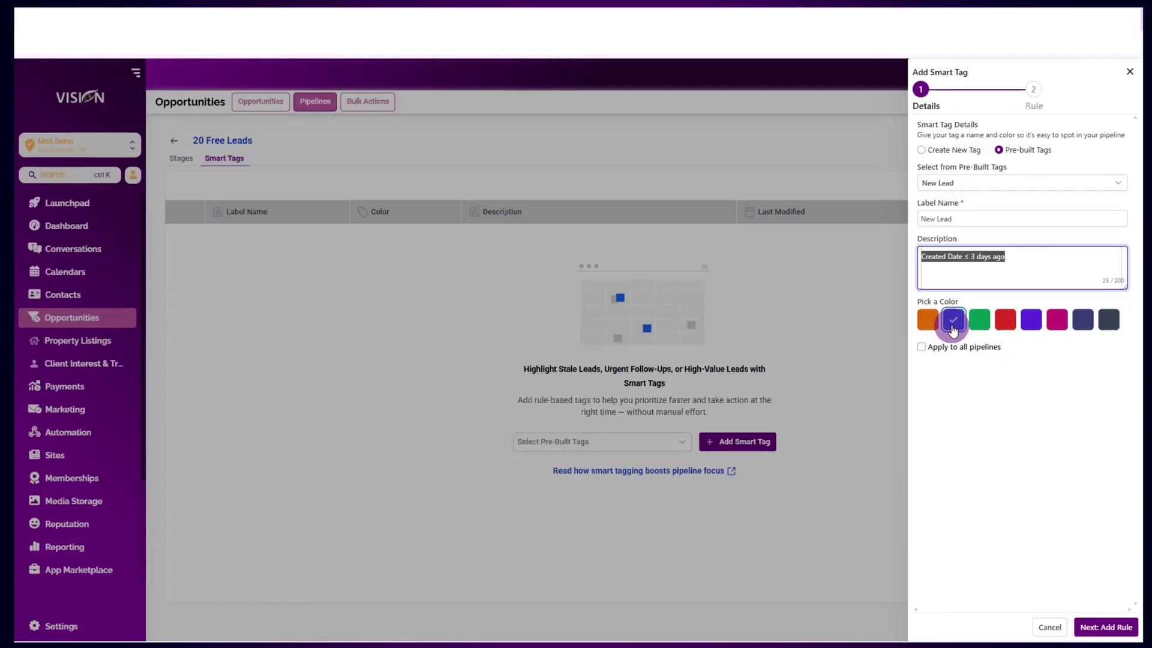
pyautogui.click(922, 347)
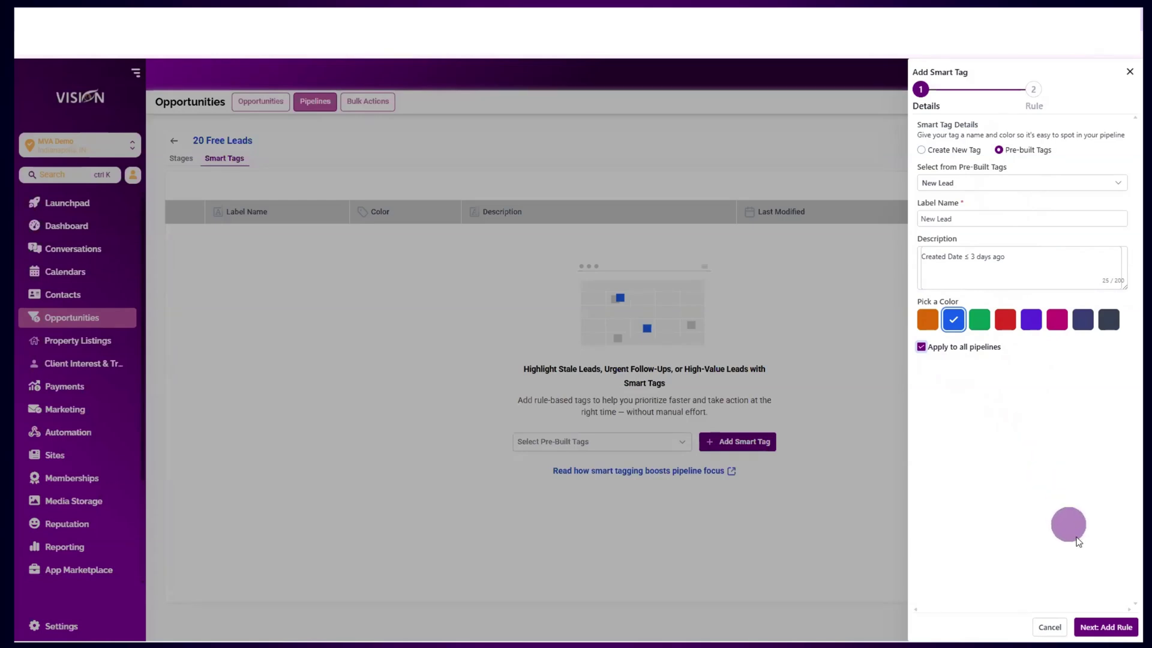
pyautogui.click(1116, 627)
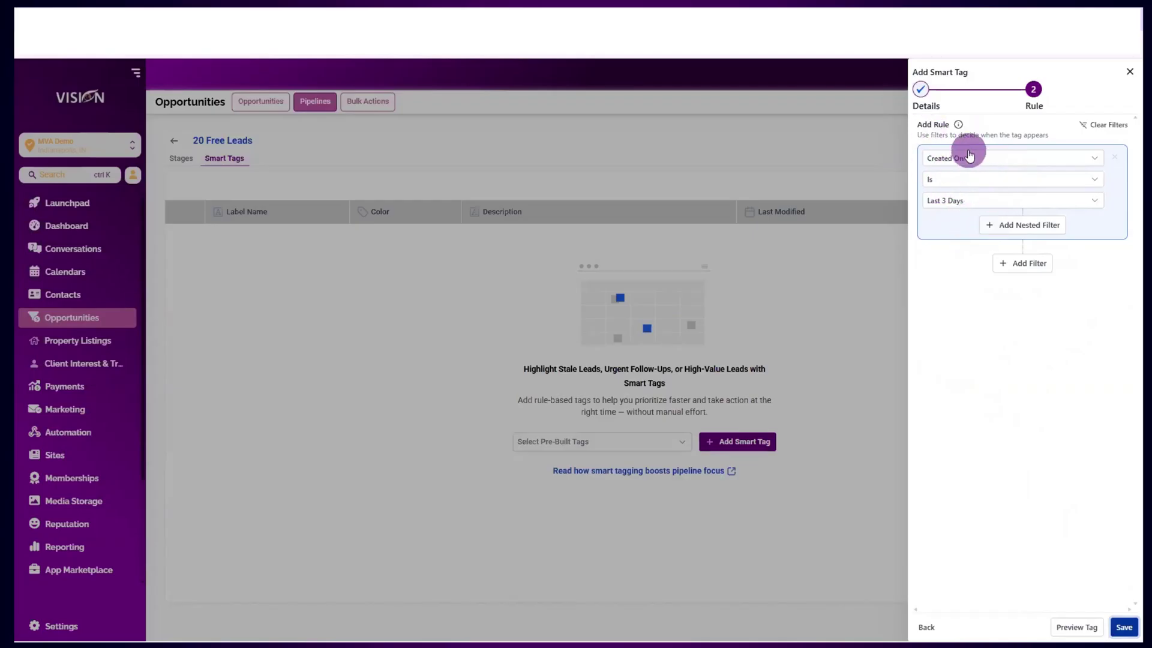
# Try a nested rule filter with Owner is Unassigned, testing both AND and OR, and remove it.
pyautogui.click(1018, 234)
pyautogui.click(977, 246)
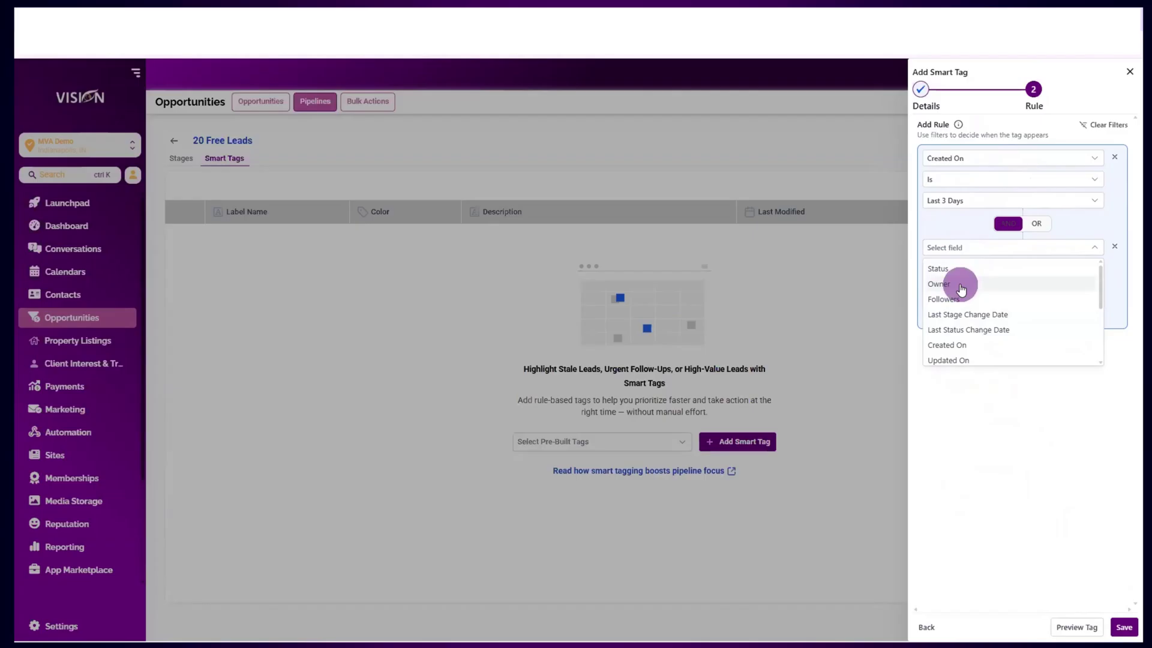
pyautogui.click(1035, 225)
pyautogui.click(1032, 224)
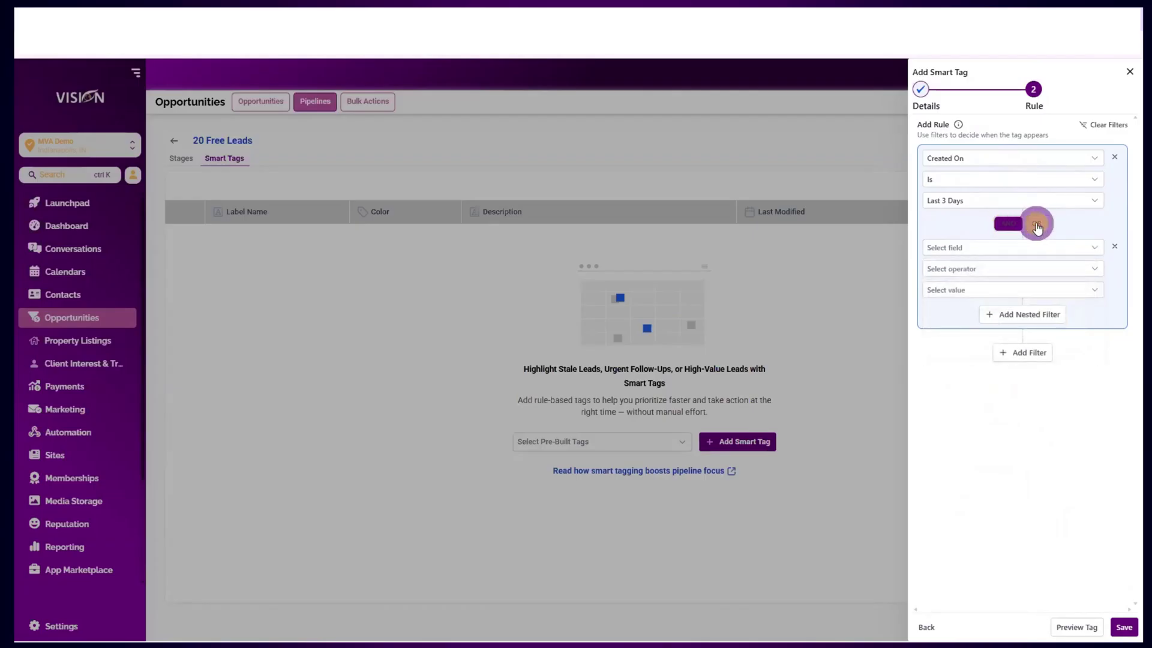
pyautogui.click(961, 246)
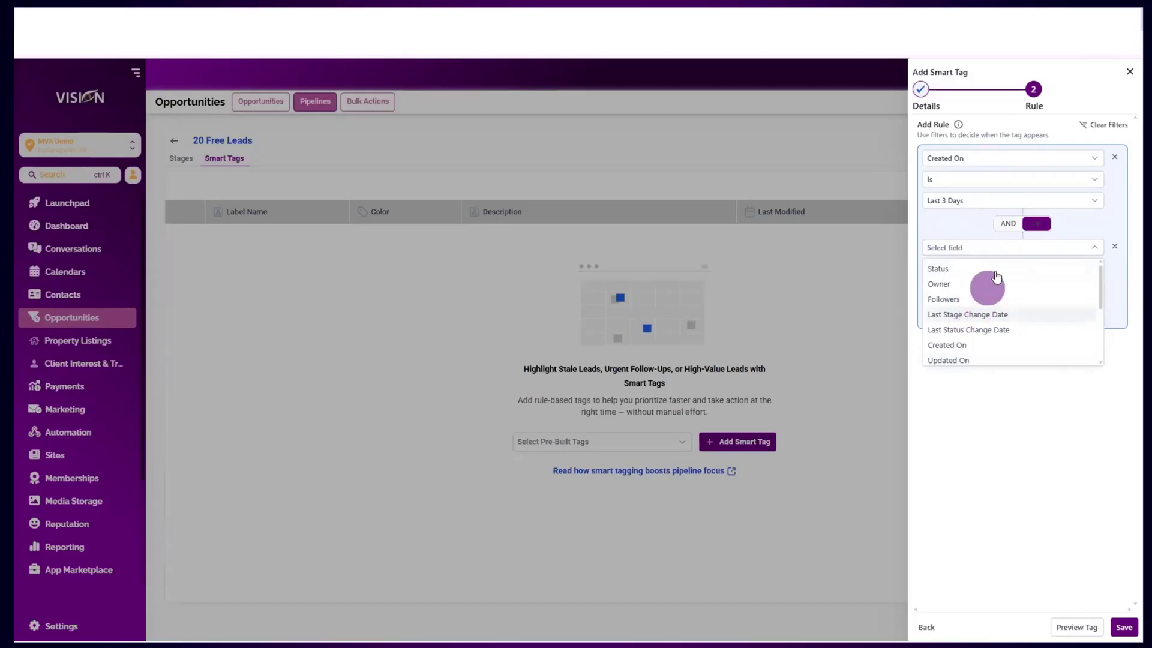
pyautogui.click(999, 224)
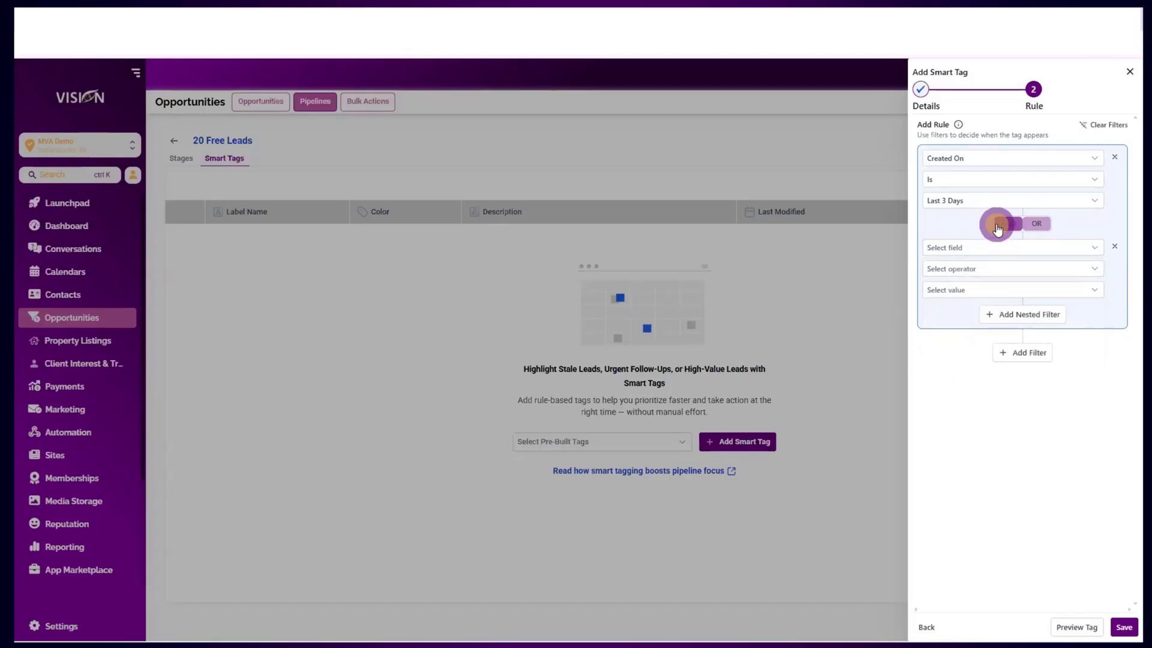
pyautogui.click(951, 248)
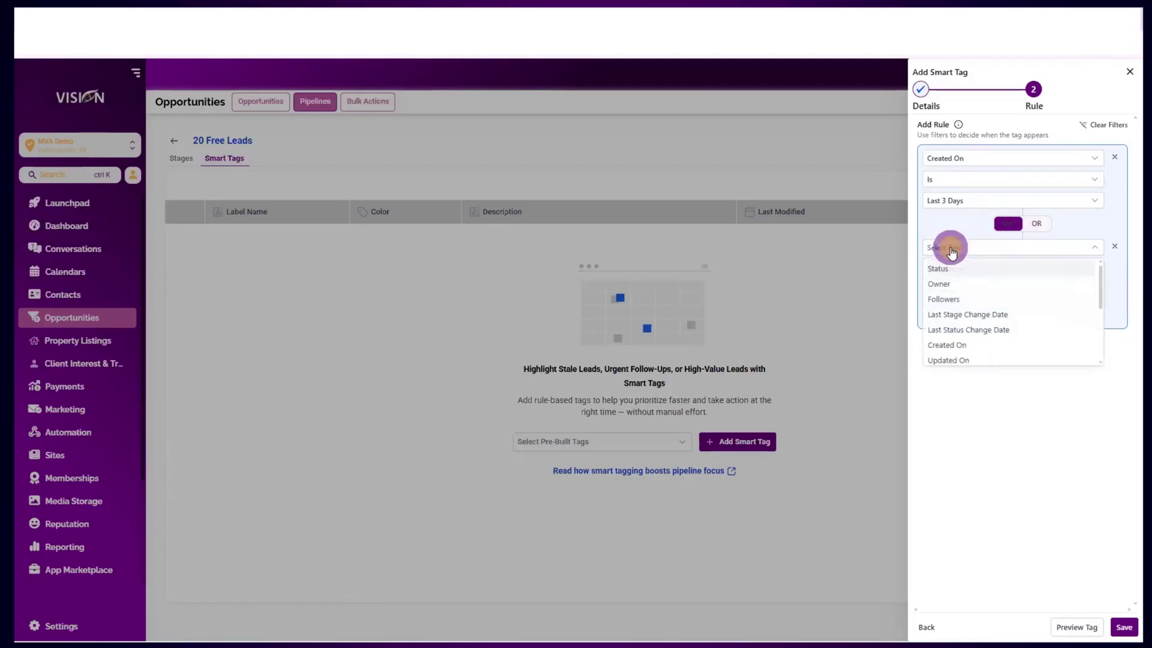
pyautogui.click(949, 285)
pyautogui.click(967, 289)
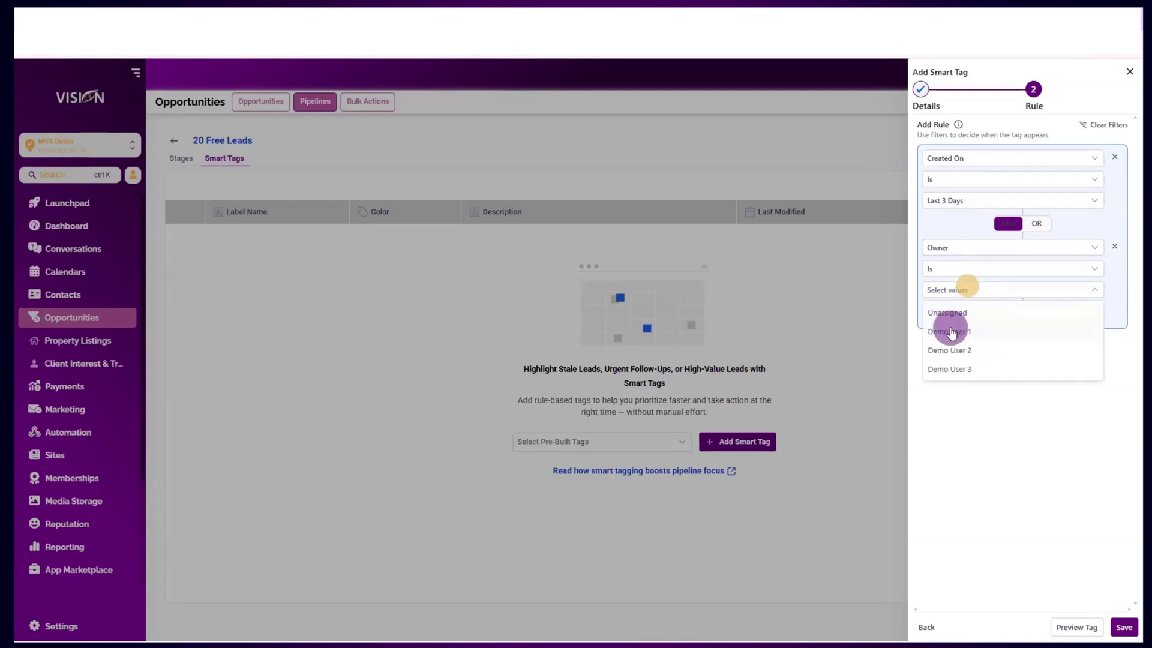
pyautogui.click(945, 310)
pyautogui.click(1114, 247)
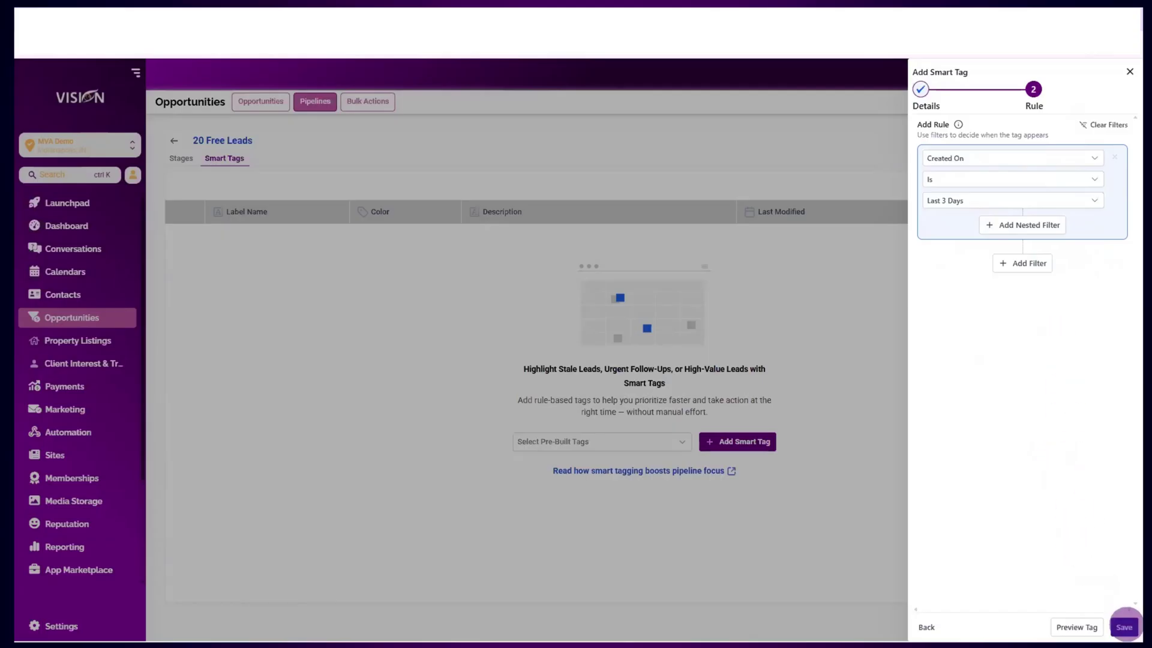
# Save the New Lead smart tag with its Created On rule of Last 3 Days, and preview the tag.
pyautogui.click(1124, 627)
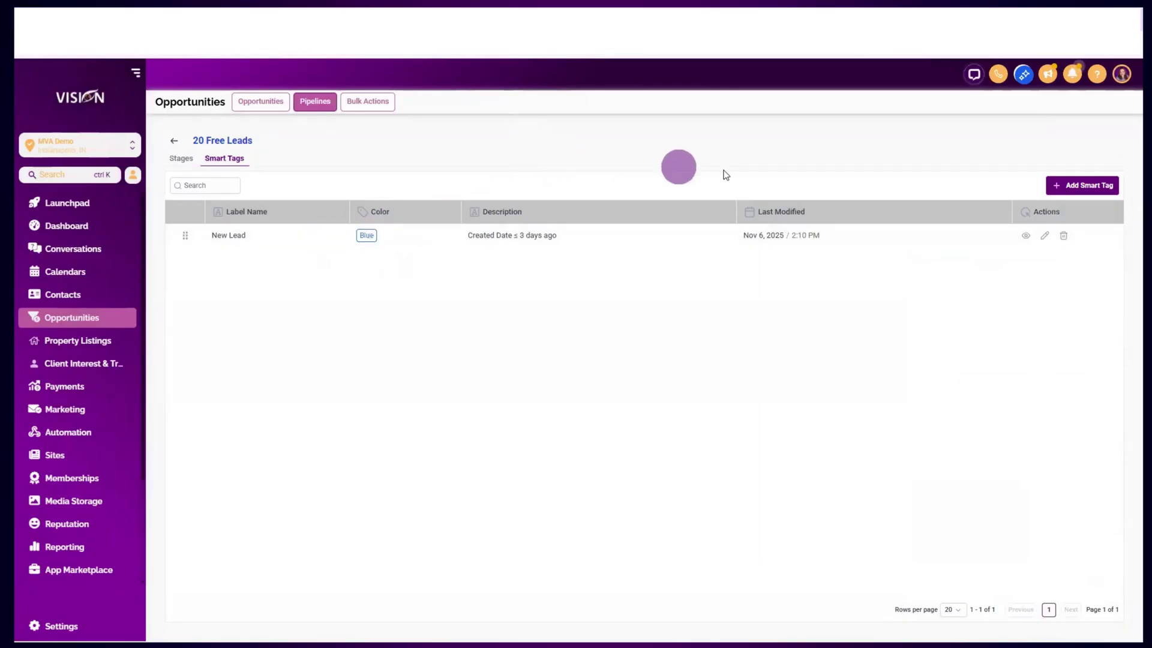
pyautogui.click(1025, 237)
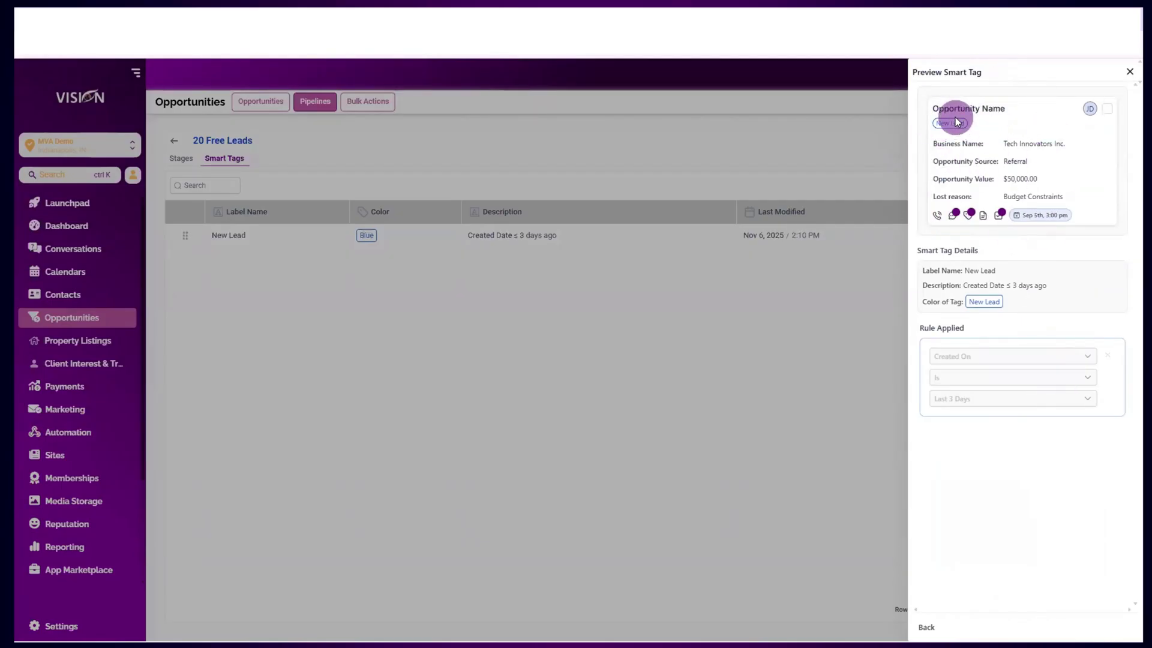
pyautogui.click(1129, 72)
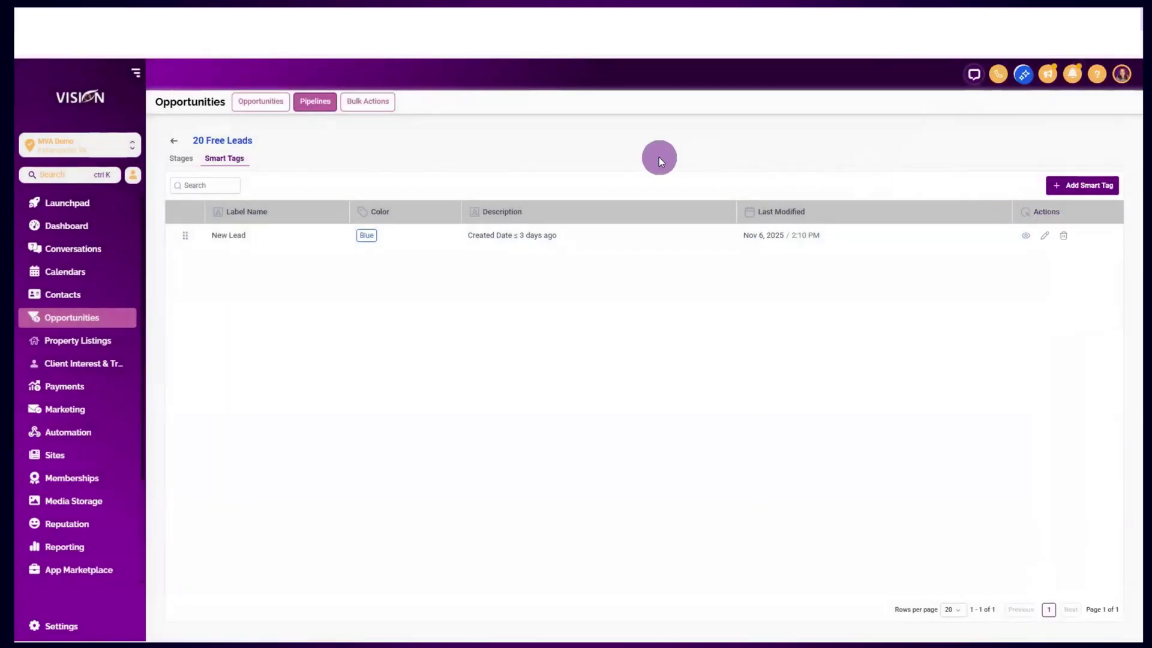
# Review the 20 Free Leads pipeline's sharing and permission options without saving, and open the list of bulk actions.
pyautogui.click(177, 143)
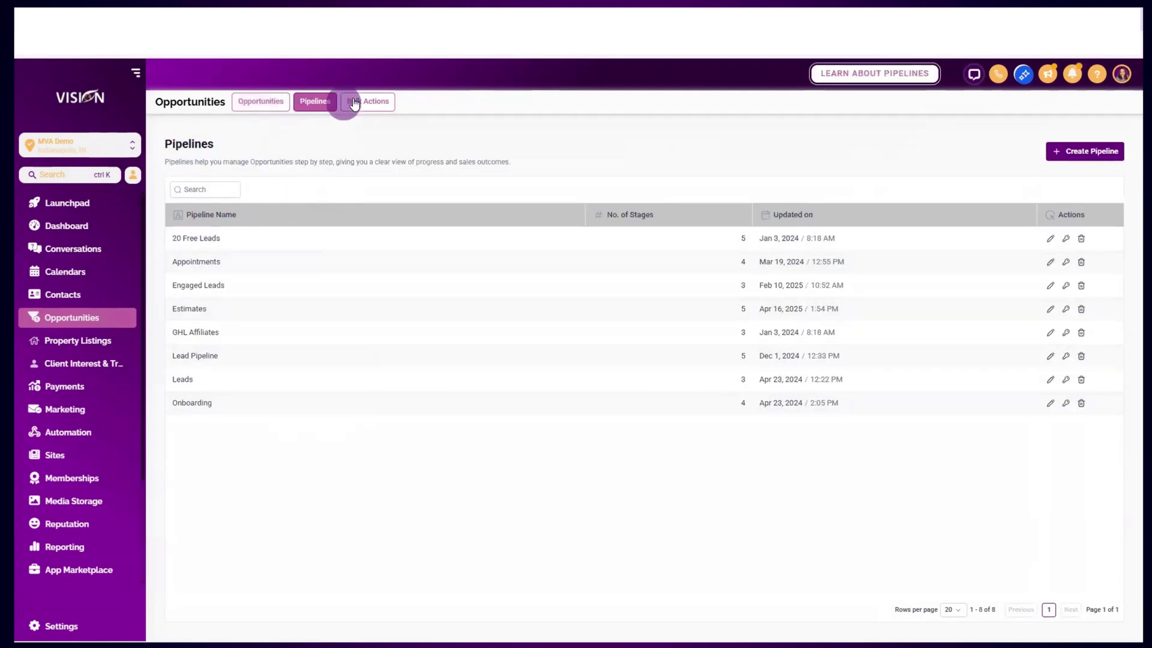
pyautogui.click(1066, 242)
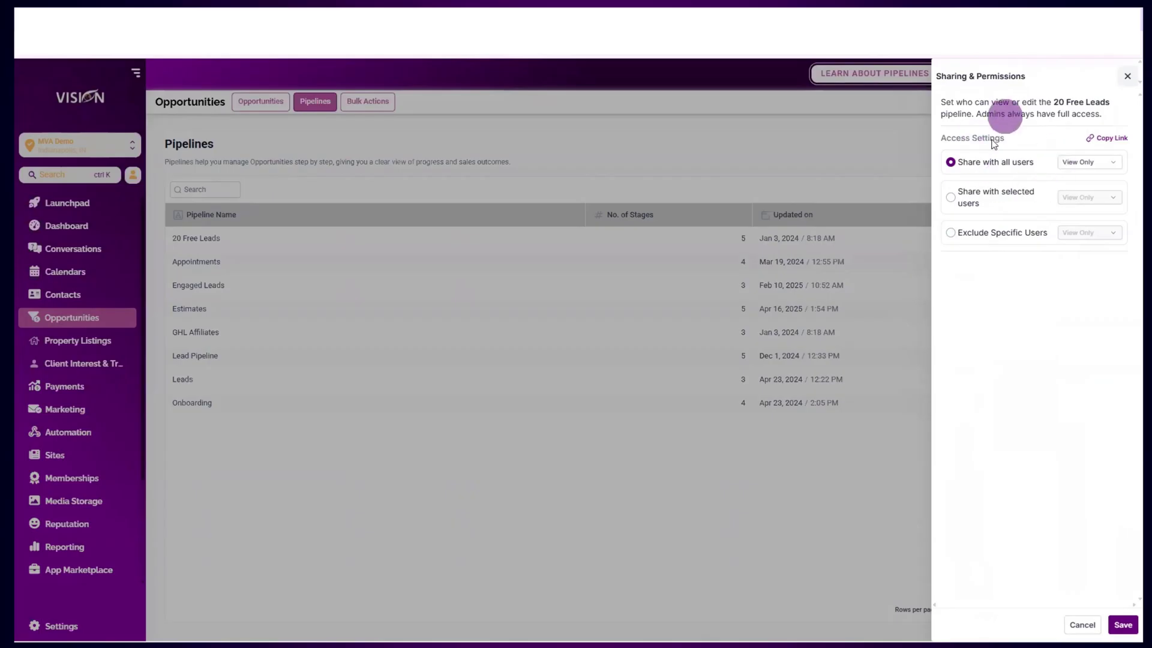
pyautogui.click(1078, 163)
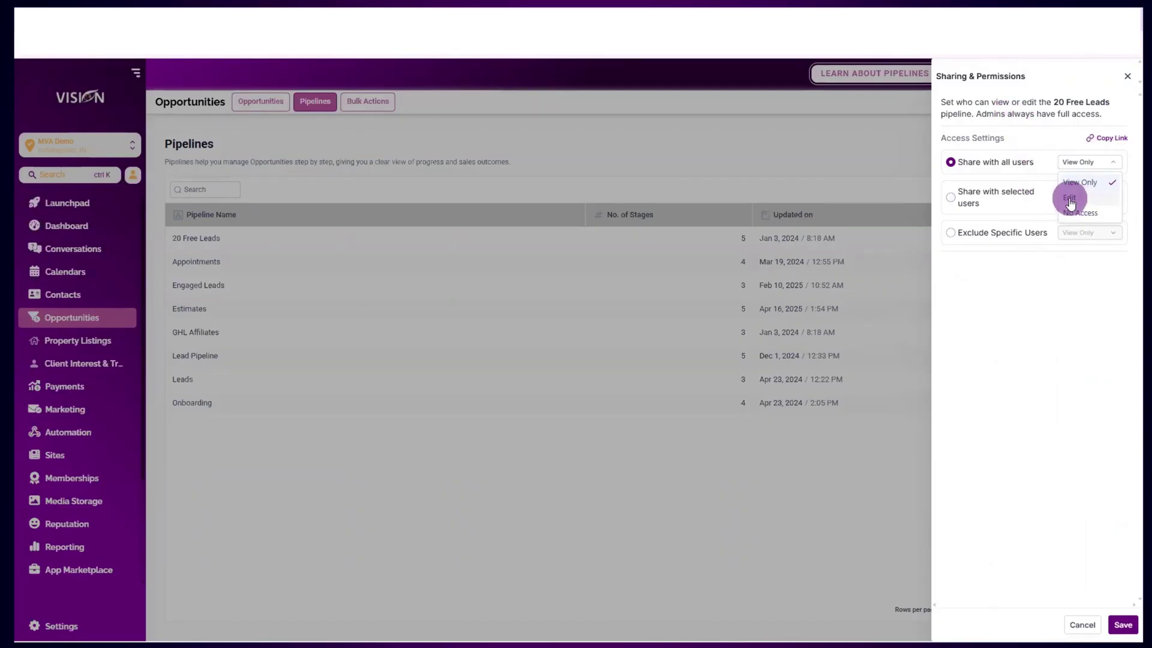
pyautogui.click(990, 205)
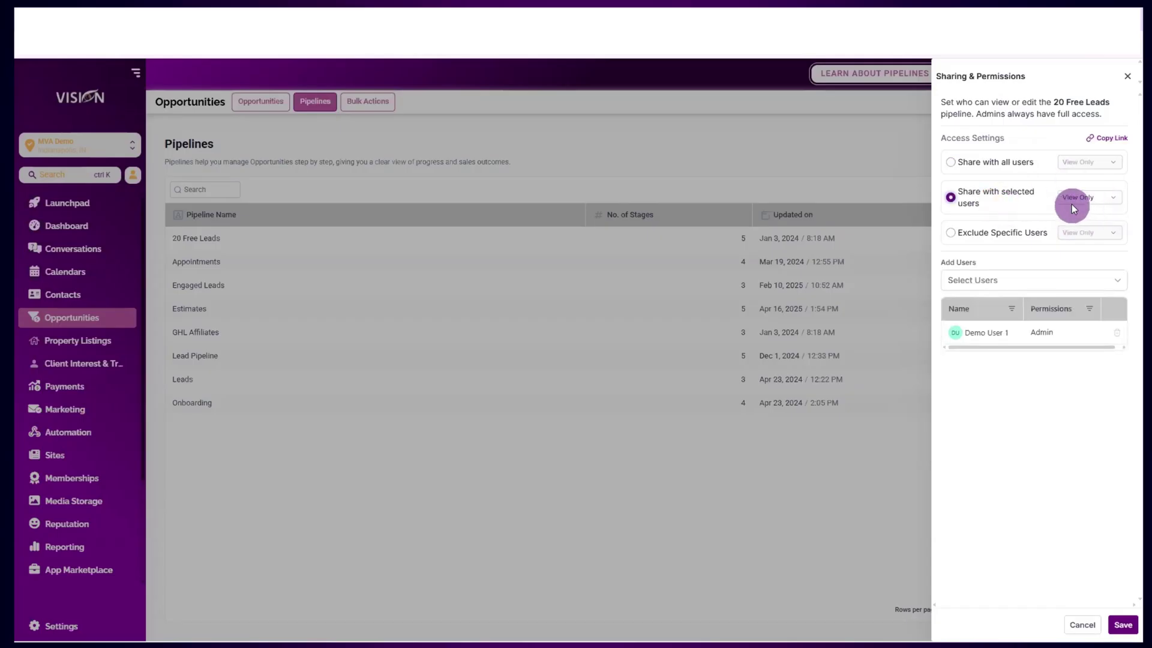
pyautogui.click(1002, 233)
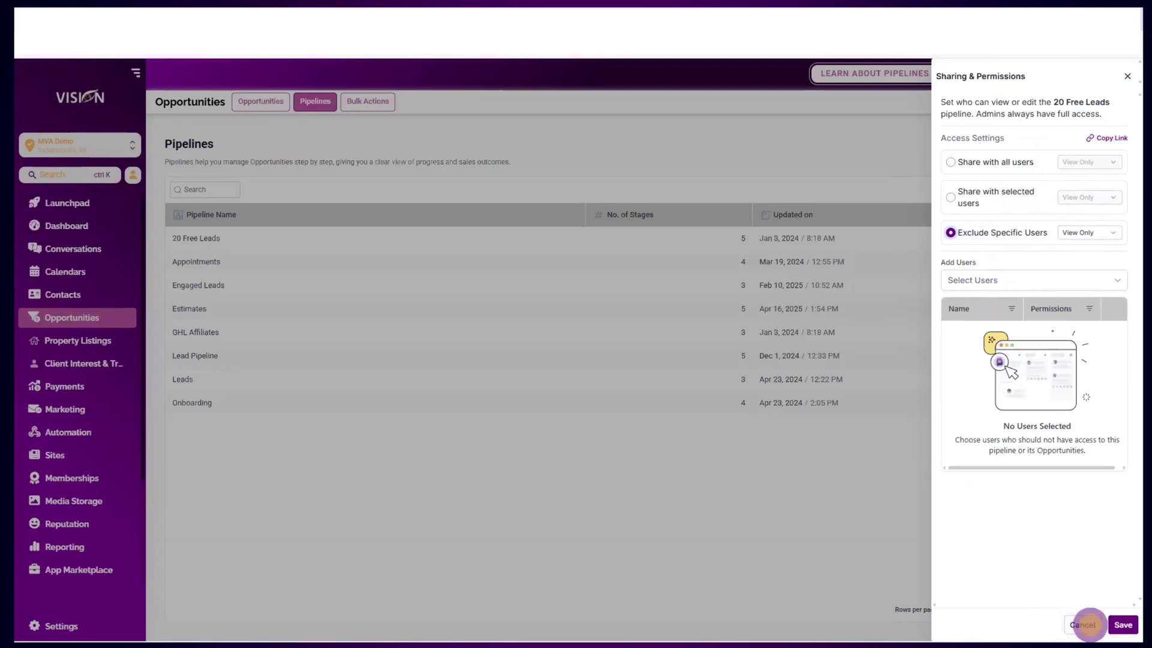
pyautogui.click(1084, 624)
pyautogui.click(664, 376)
pyautogui.click(368, 102)
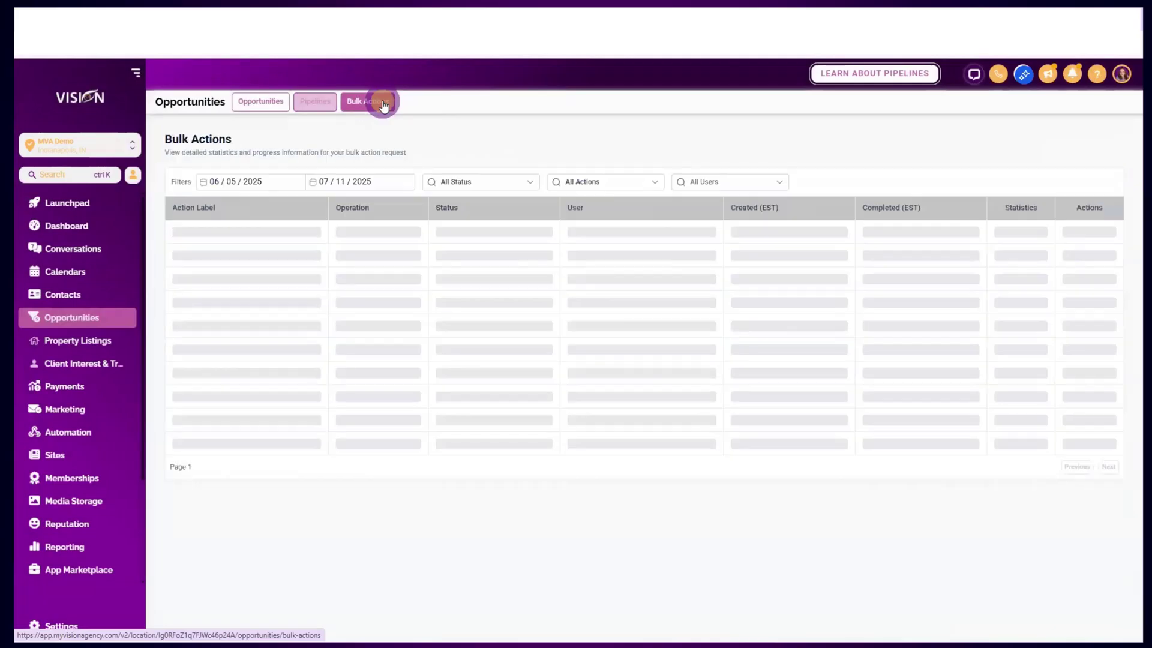
# Bulk edit the first two opportunities in the Leads pipeline's cold stage to set their owner to Demo User 1, and refresh the board.
pyautogui.click(267, 106)
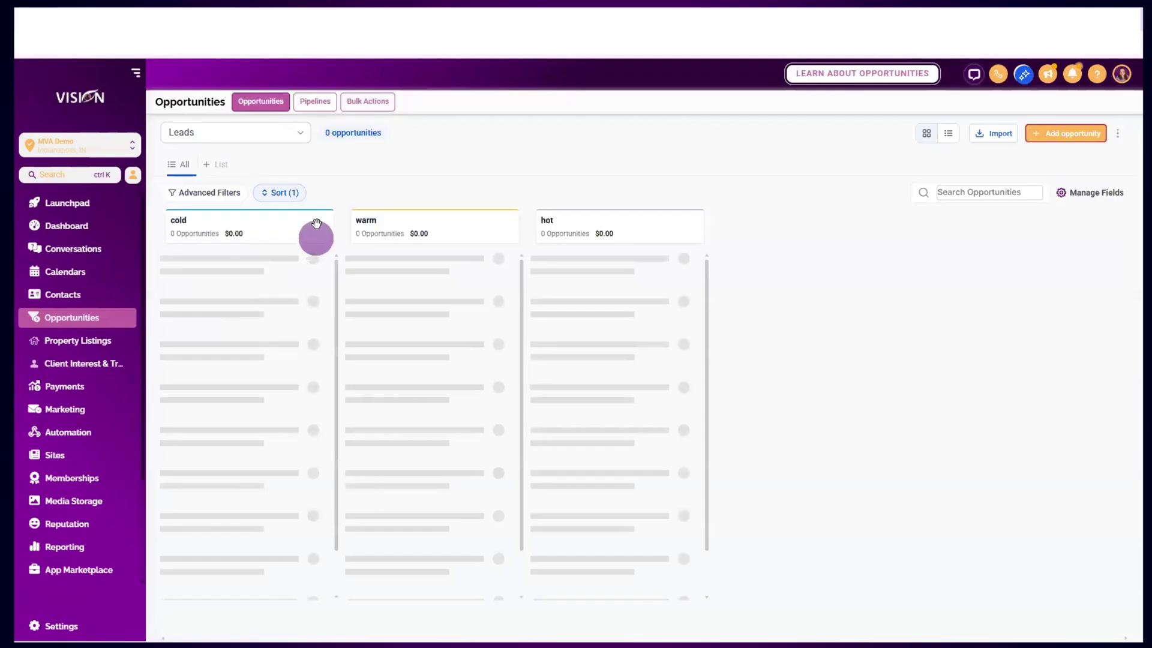
pyautogui.click(322, 268)
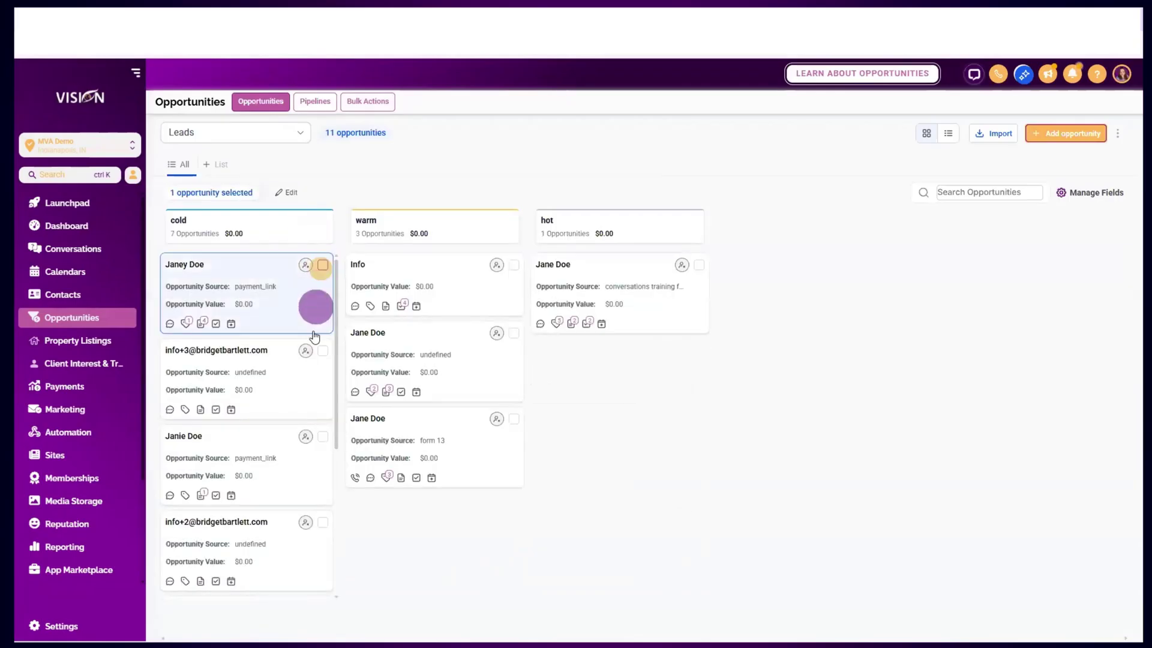
pyautogui.click(323, 351)
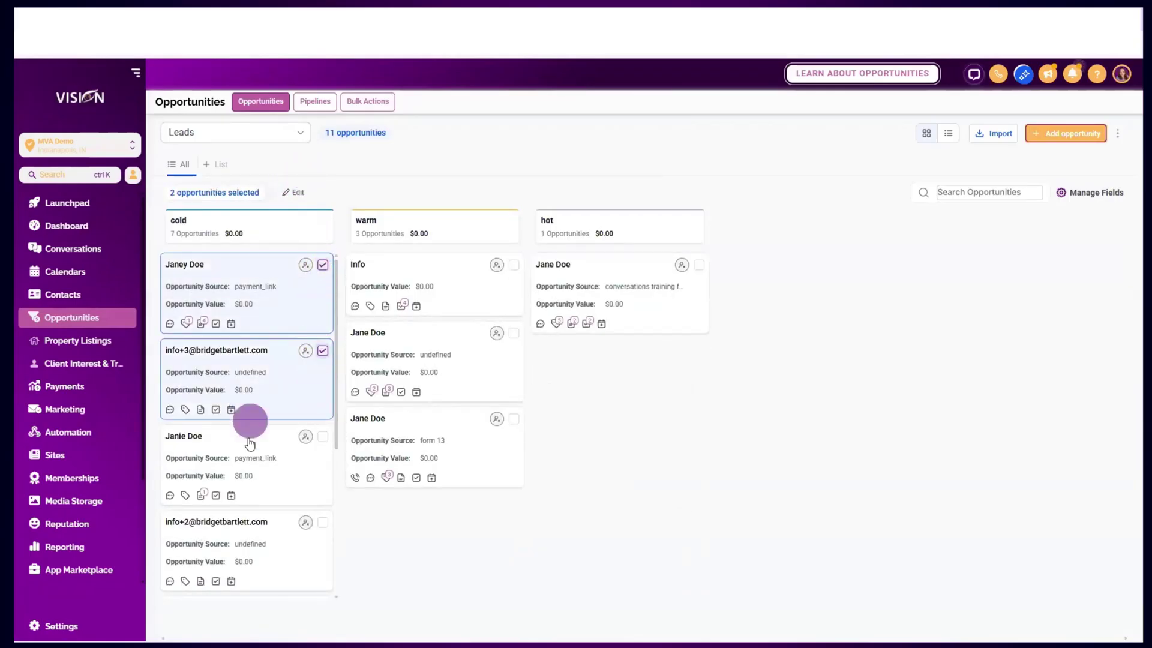
pyautogui.click(293, 192)
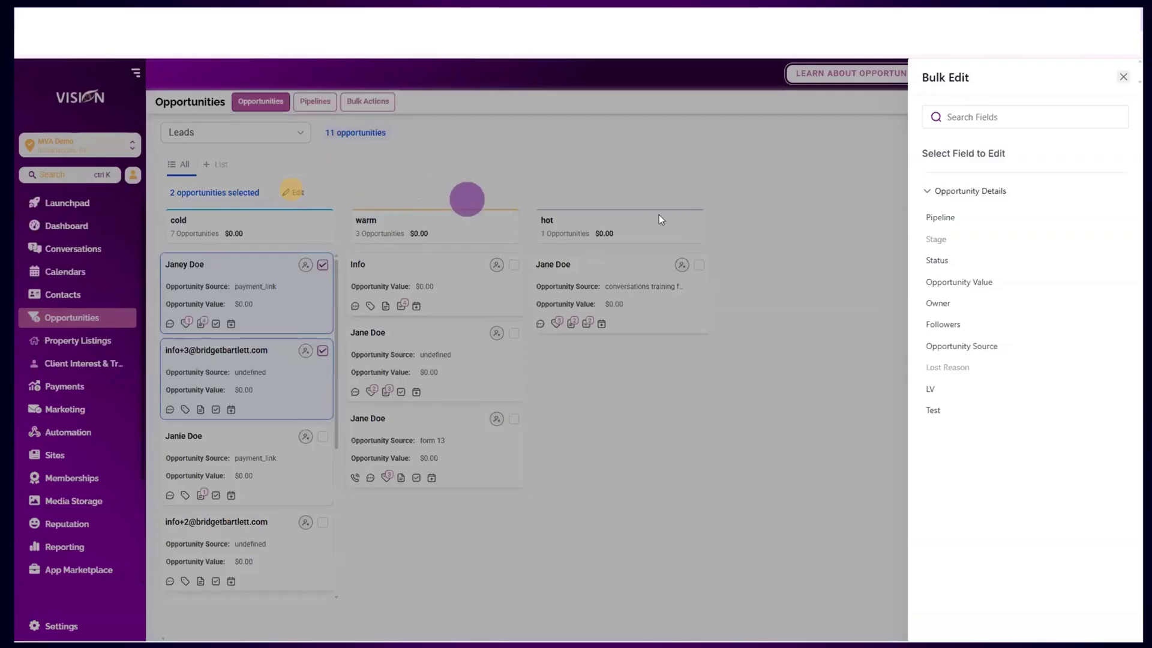
pyautogui.click(947, 309)
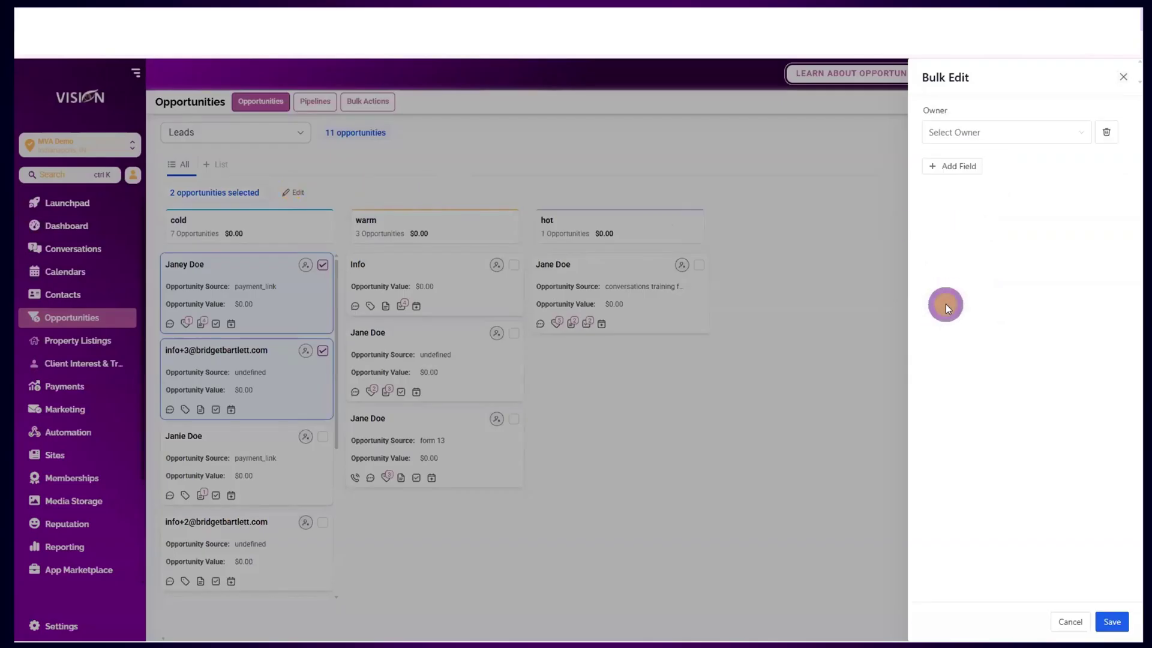
pyautogui.click(958, 130)
pyautogui.click(962, 158)
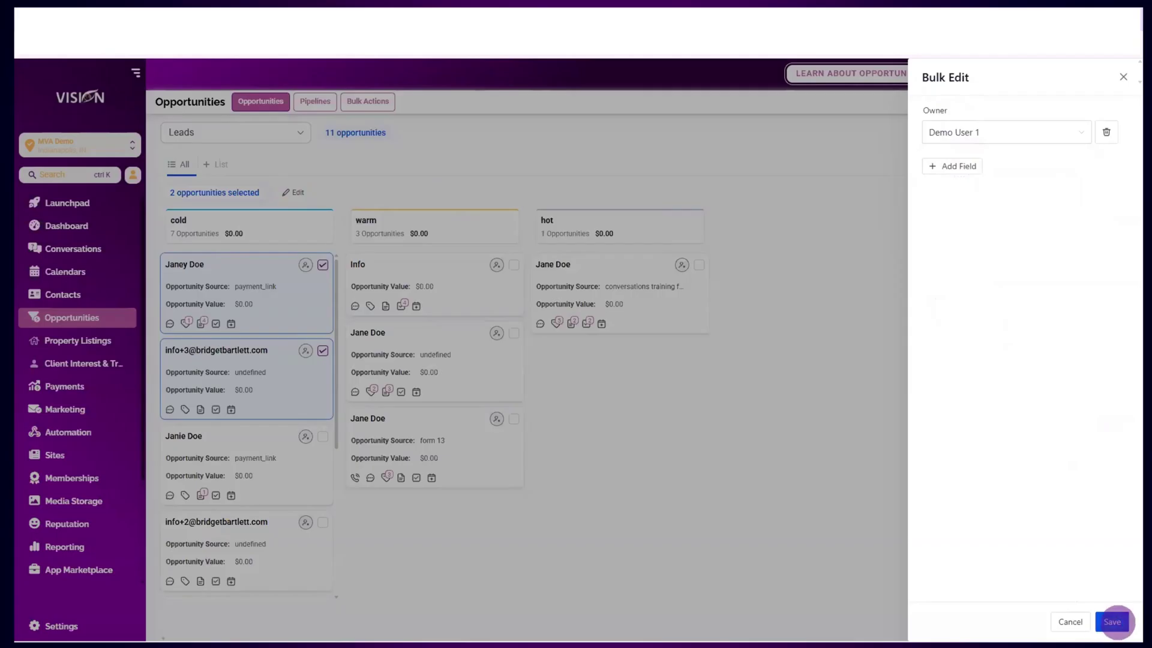
pyautogui.click(1112, 621)
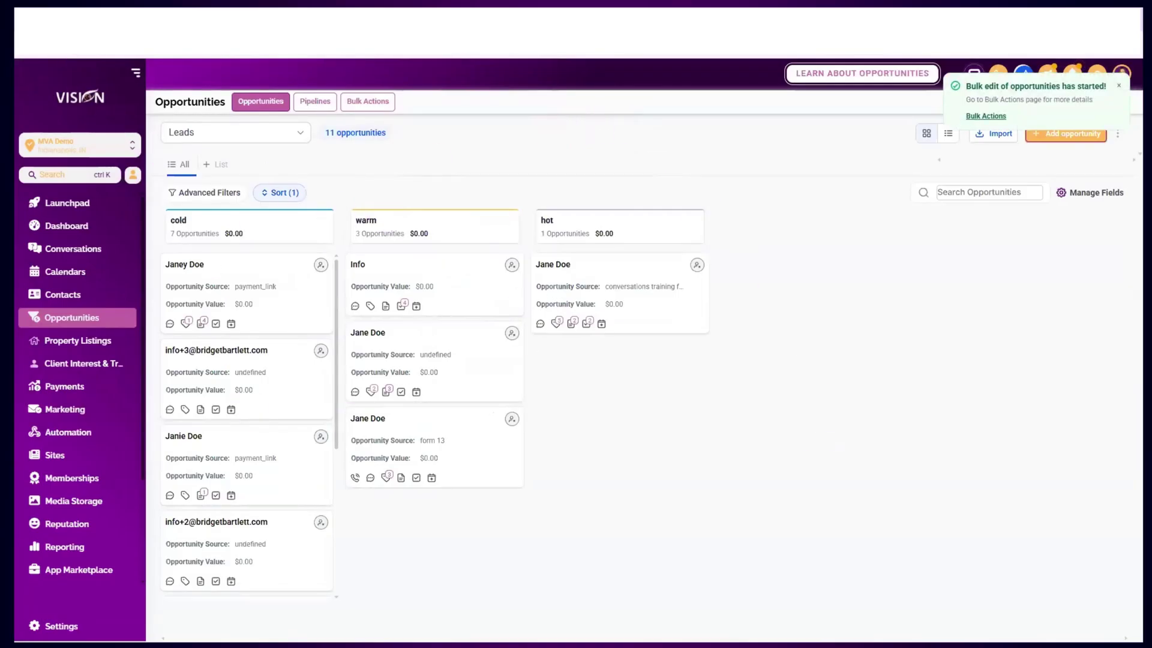
pyautogui.press('F5')
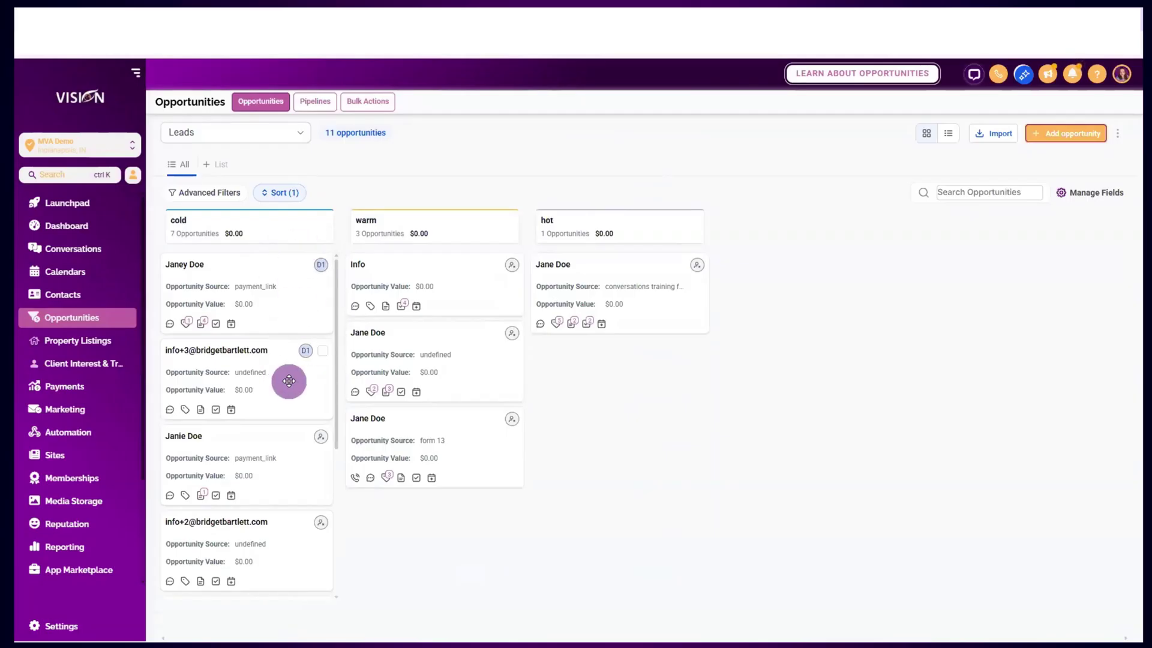
# Review the bulk edit's statistics under bulk actions, checking the success, error and warning results.
pyautogui.click(367, 100)
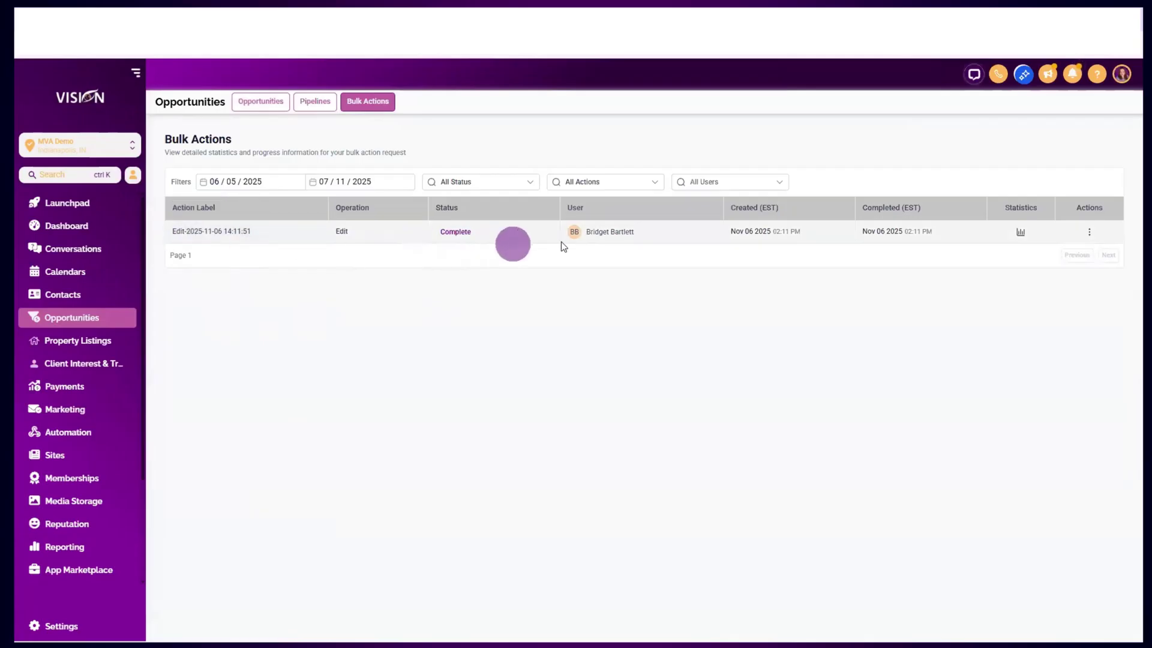
pyautogui.click(1020, 231)
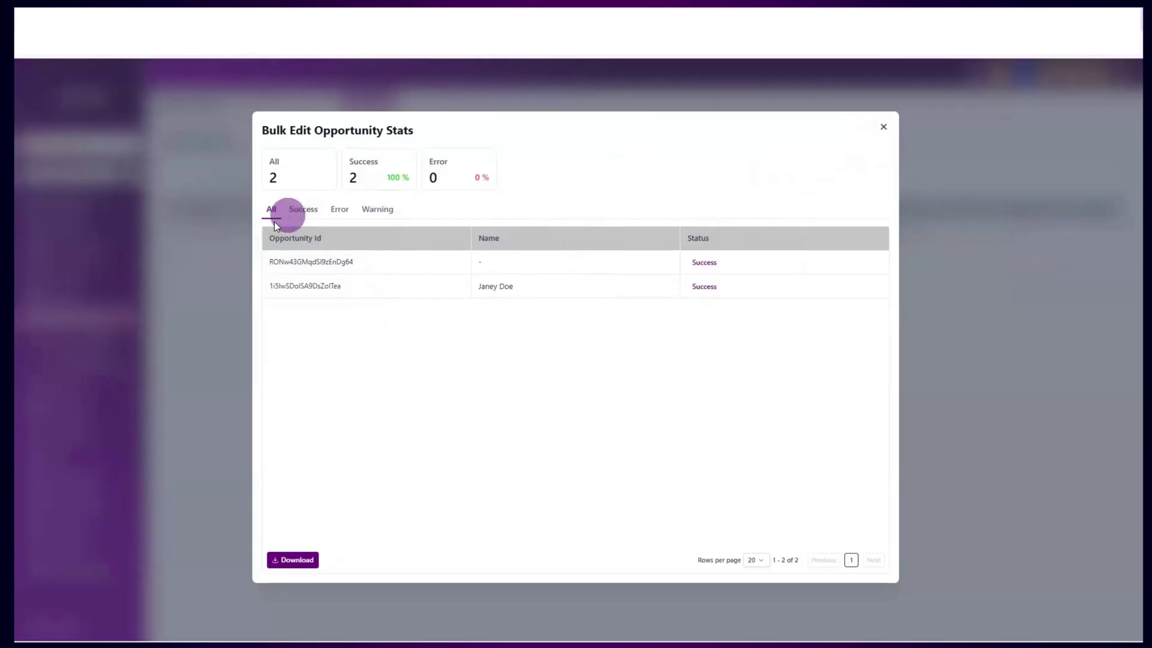
pyautogui.click(305, 208)
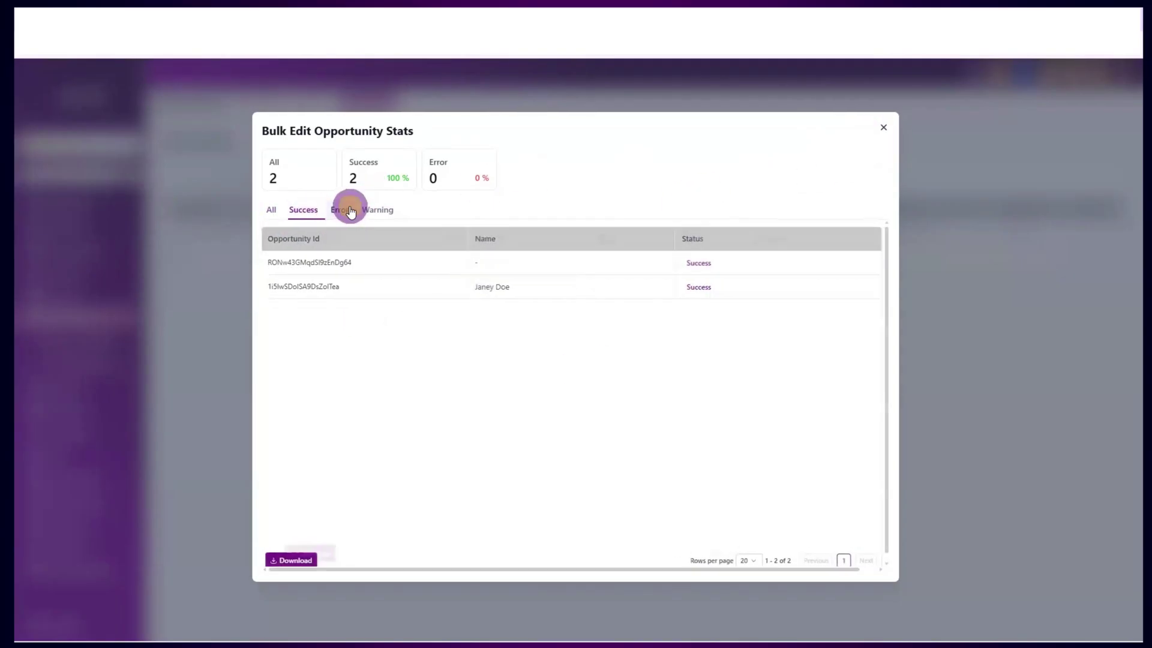
pyautogui.click(347, 209)
pyautogui.click(391, 211)
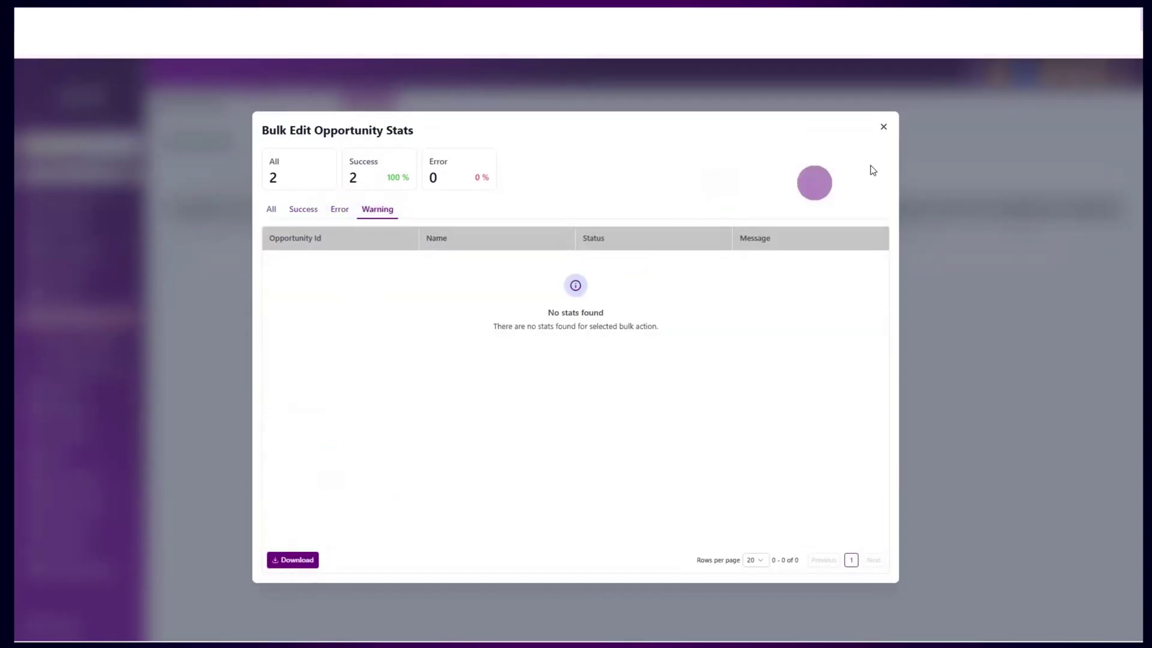
pyautogui.click(884, 129)
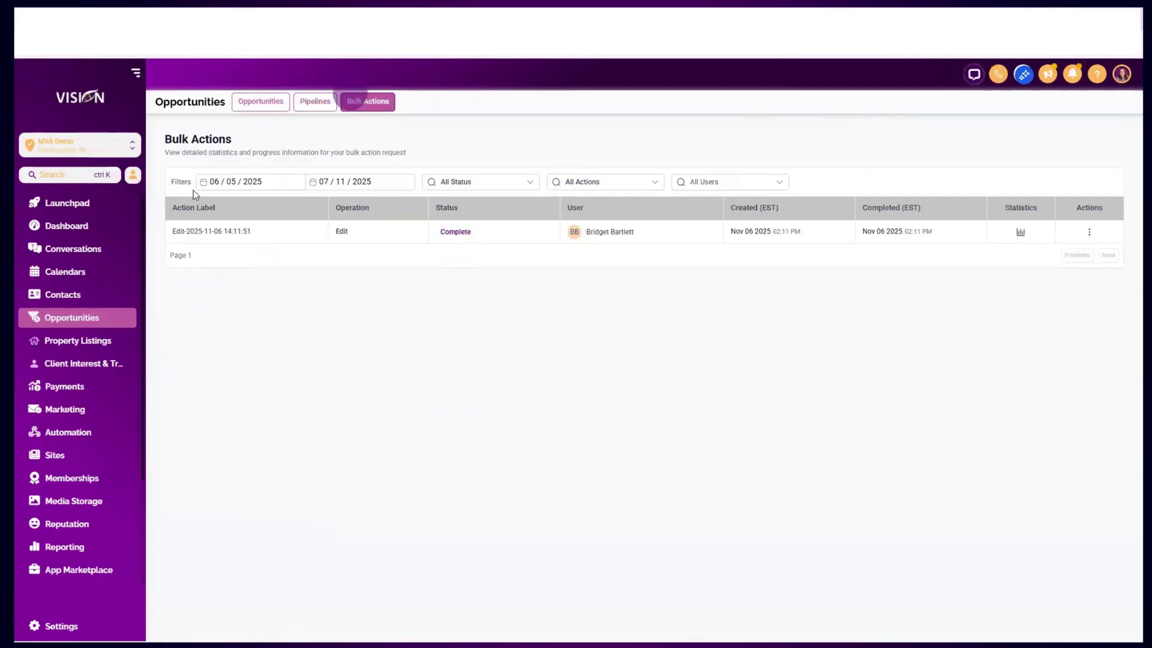
# Create an automation workflow from scratch and choose Pipeline stage changed as its trigger.
pyautogui.click(99, 433)
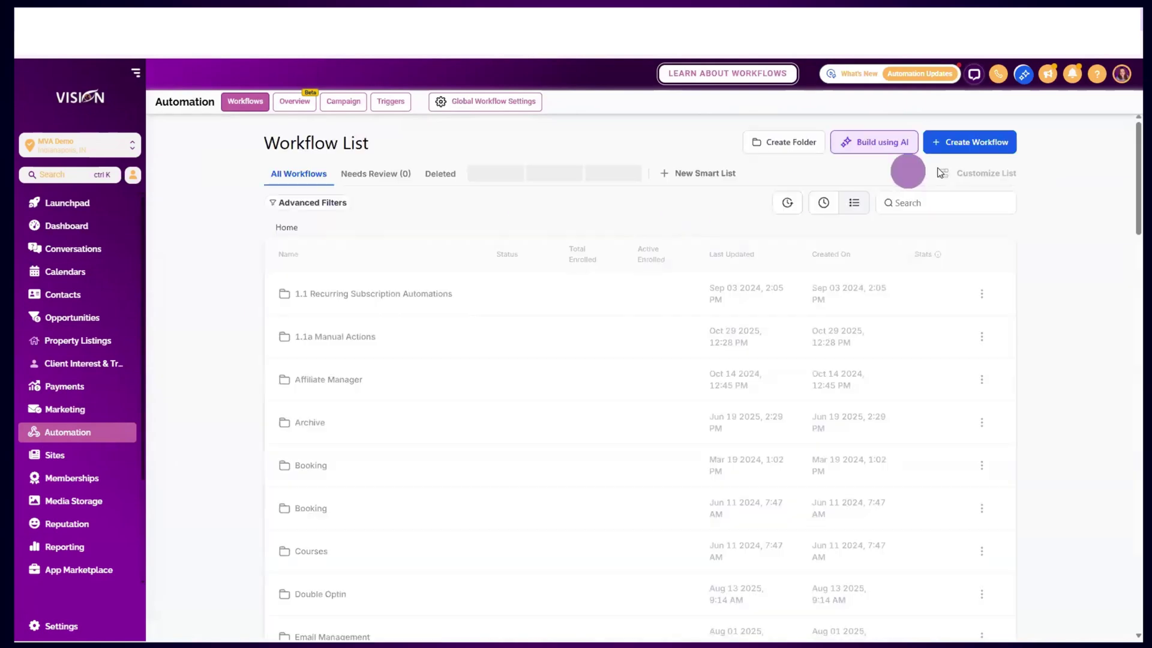
pyautogui.click(960, 142)
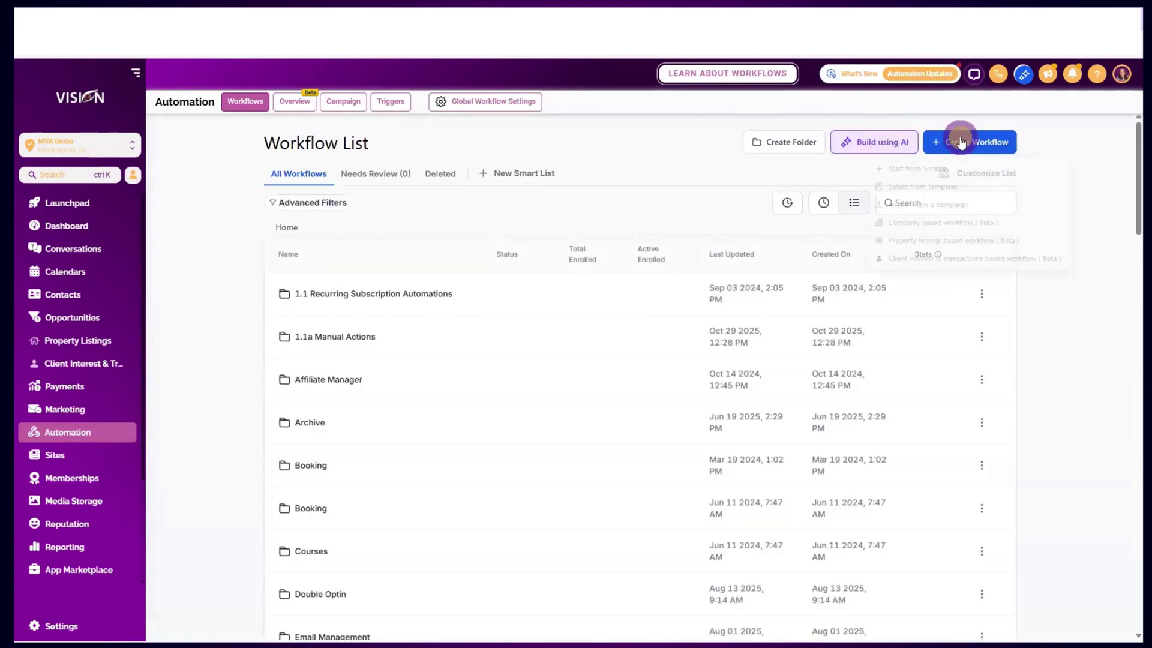
pyautogui.click(926, 167)
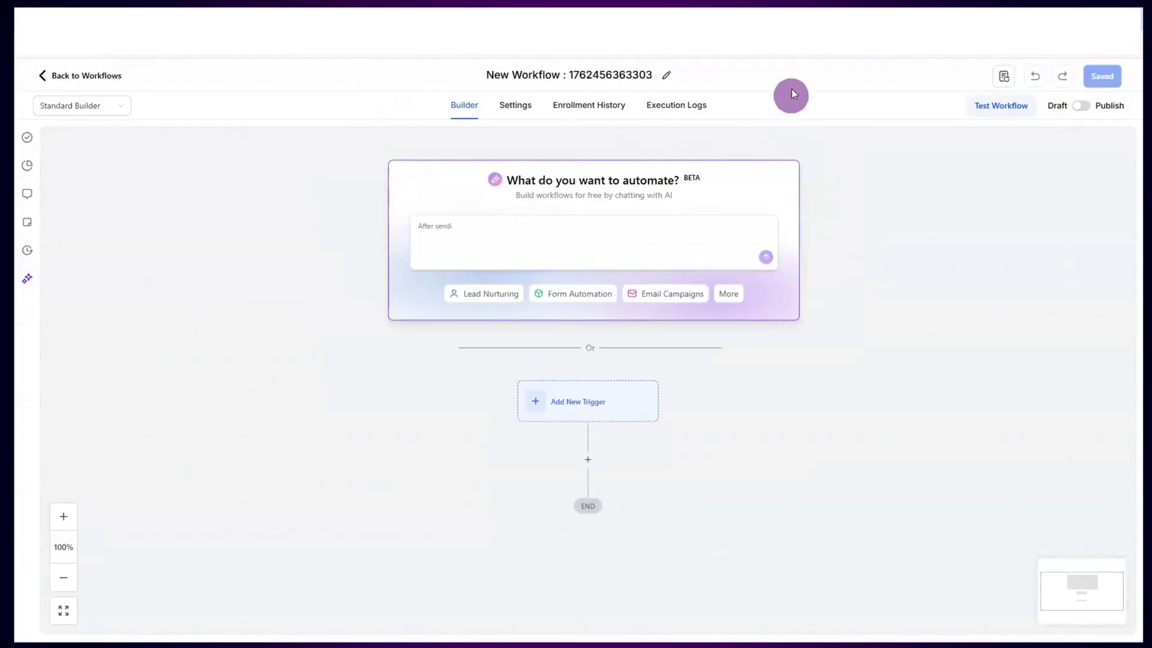
pyautogui.moveTo(733, 365); pyautogui.dragTo(738, 212)
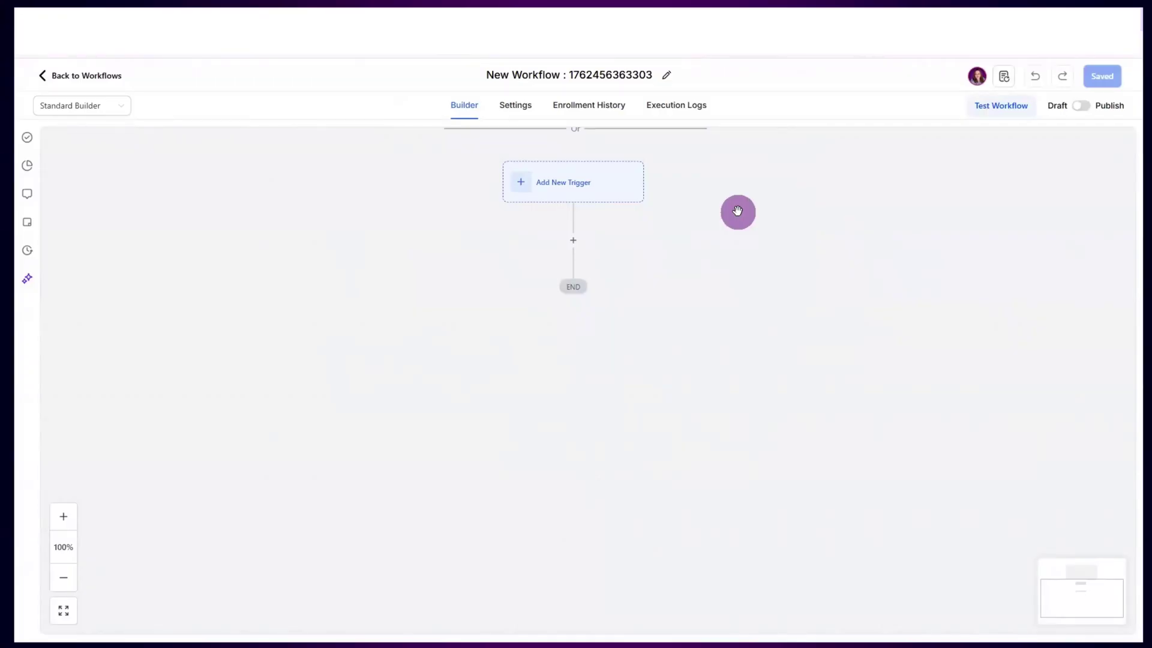
pyautogui.click(588, 189)
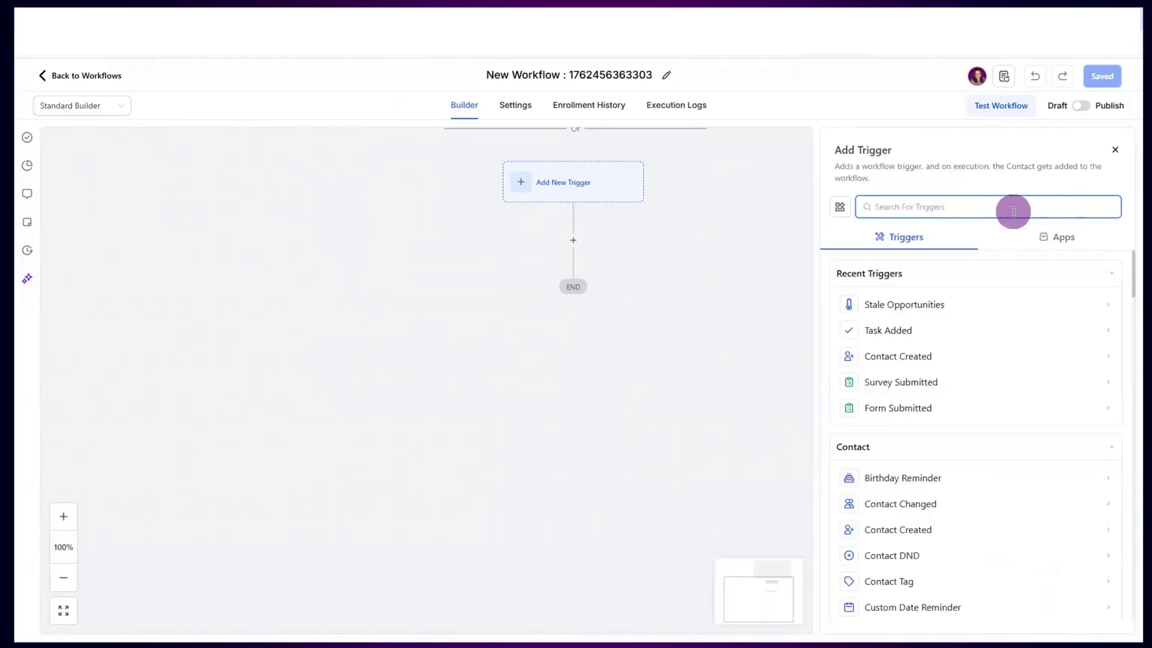
pyautogui.write('pip')
pyautogui.click(912, 301)
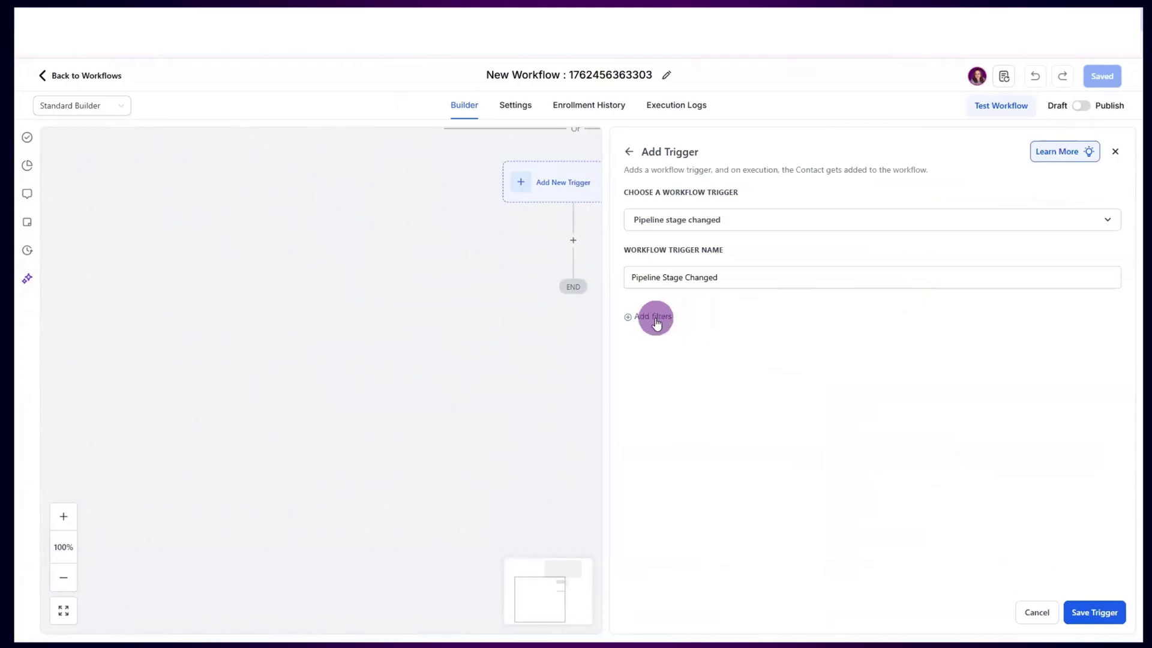
# Add an In pipeline filter for 20 Free Leads to the trigger.
pyautogui.click(655, 318)
pyautogui.click(669, 334)
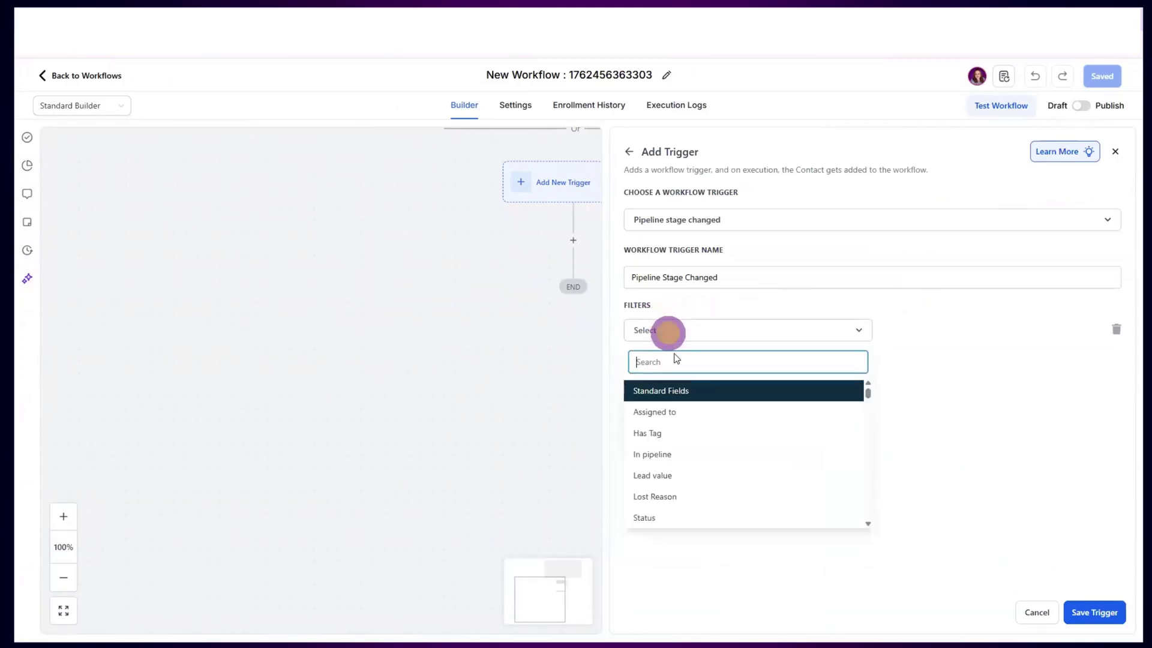
pyautogui.click(676, 455)
pyautogui.click(937, 329)
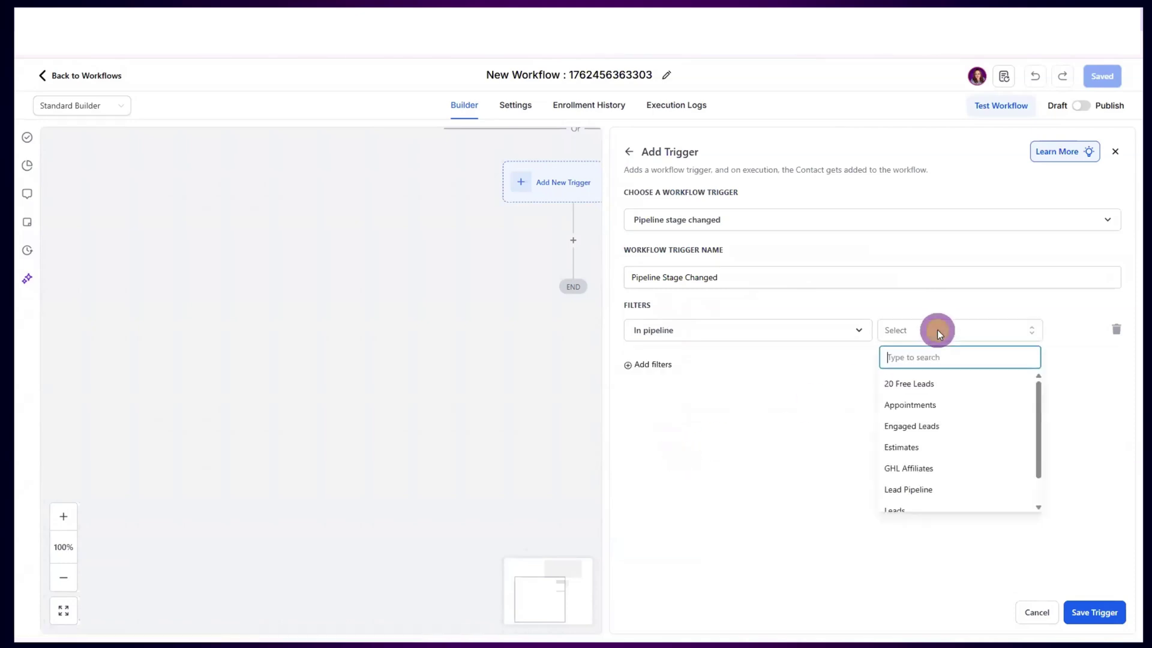
pyautogui.click(912, 383)
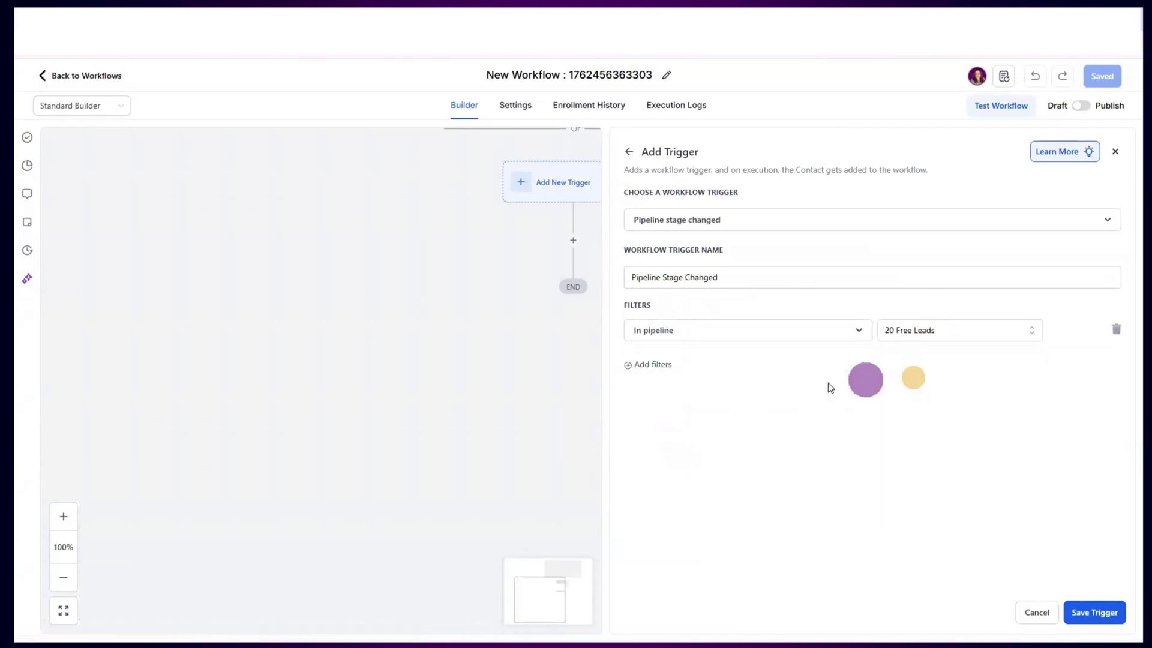
# Add a Pipeline stage filter for Email Opened and save the trigger.
pyautogui.click(655, 364)
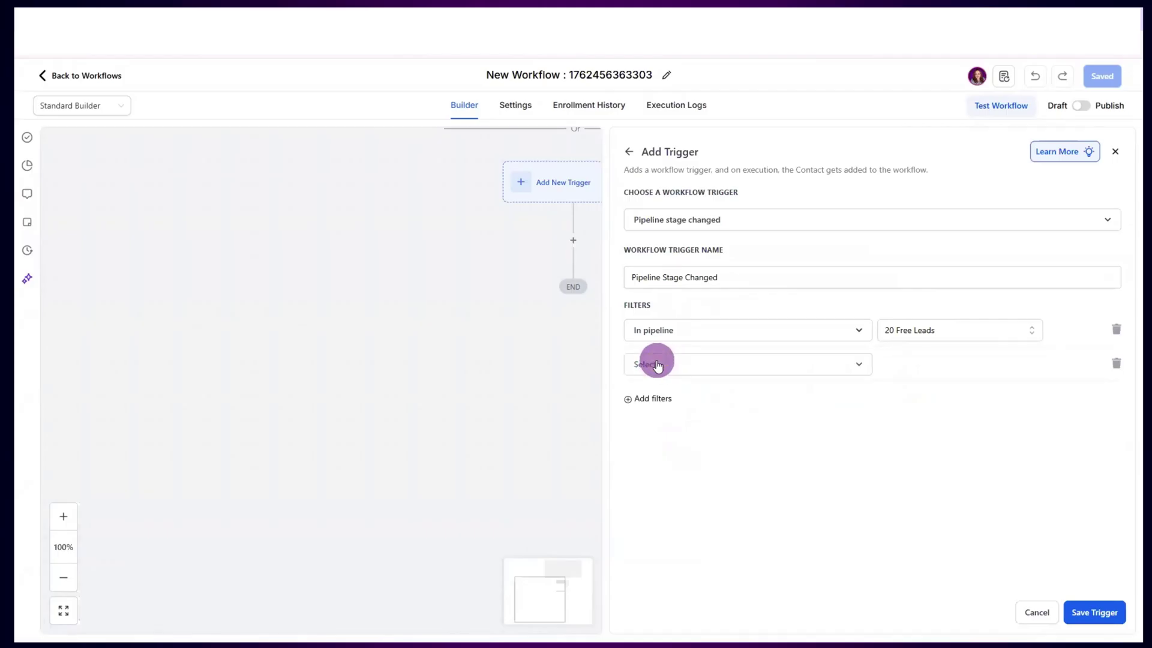
pyautogui.click(657, 364)
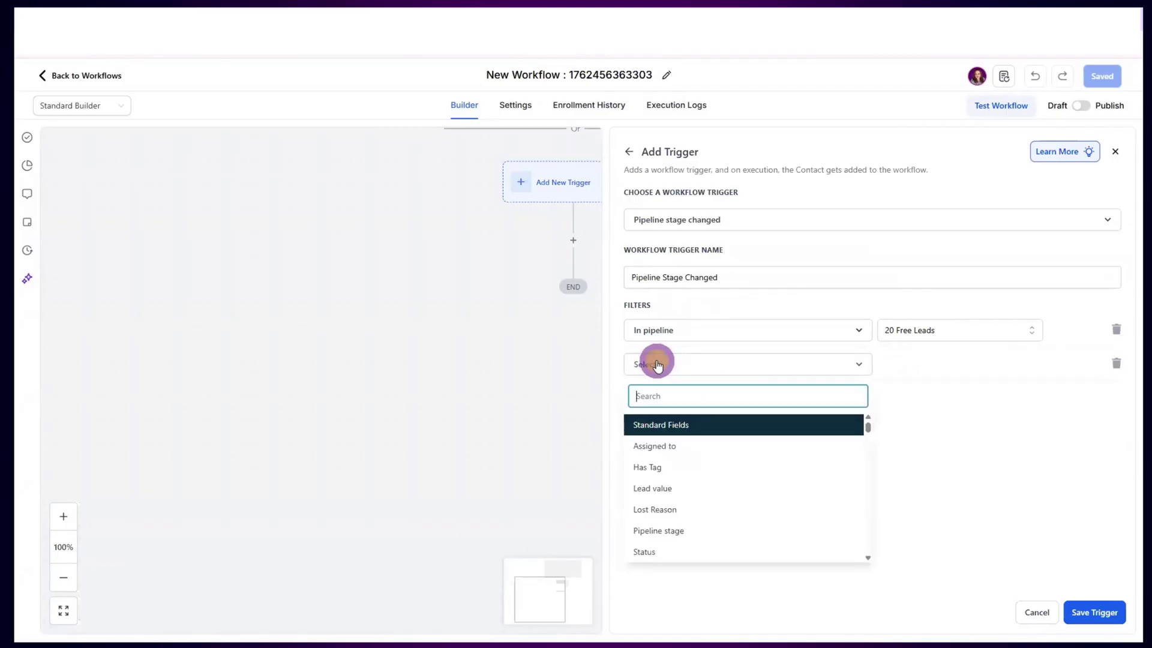
pyautogui.click(682, 532)
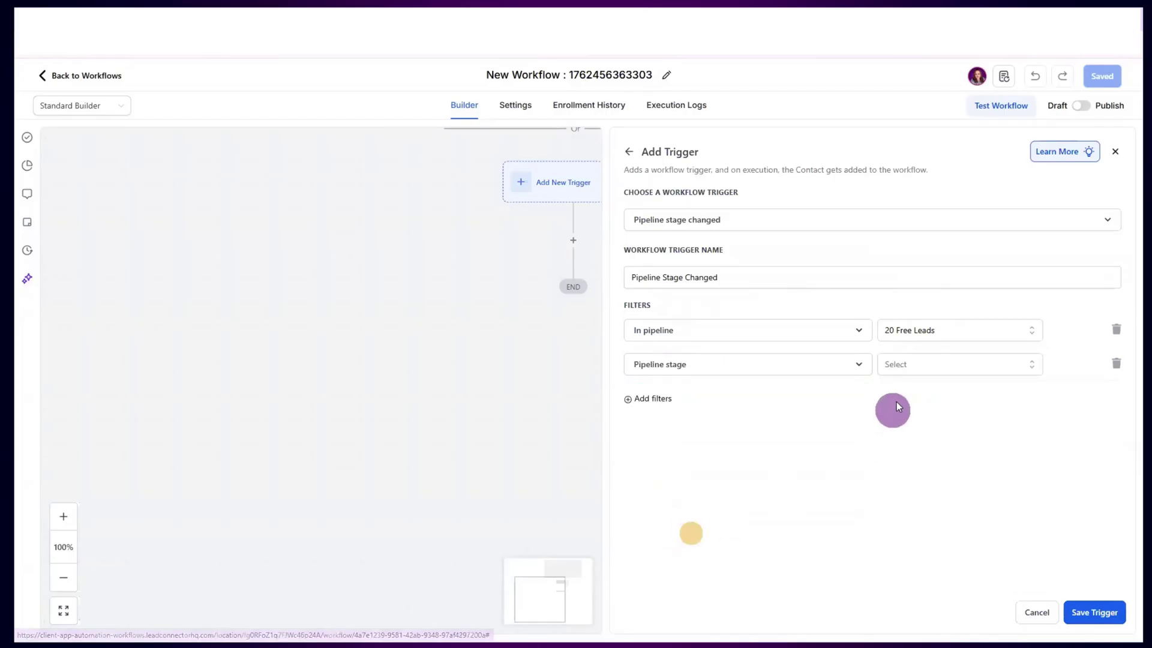
pyautogui.click(905, 367)
pyautogui.click(897, 409)
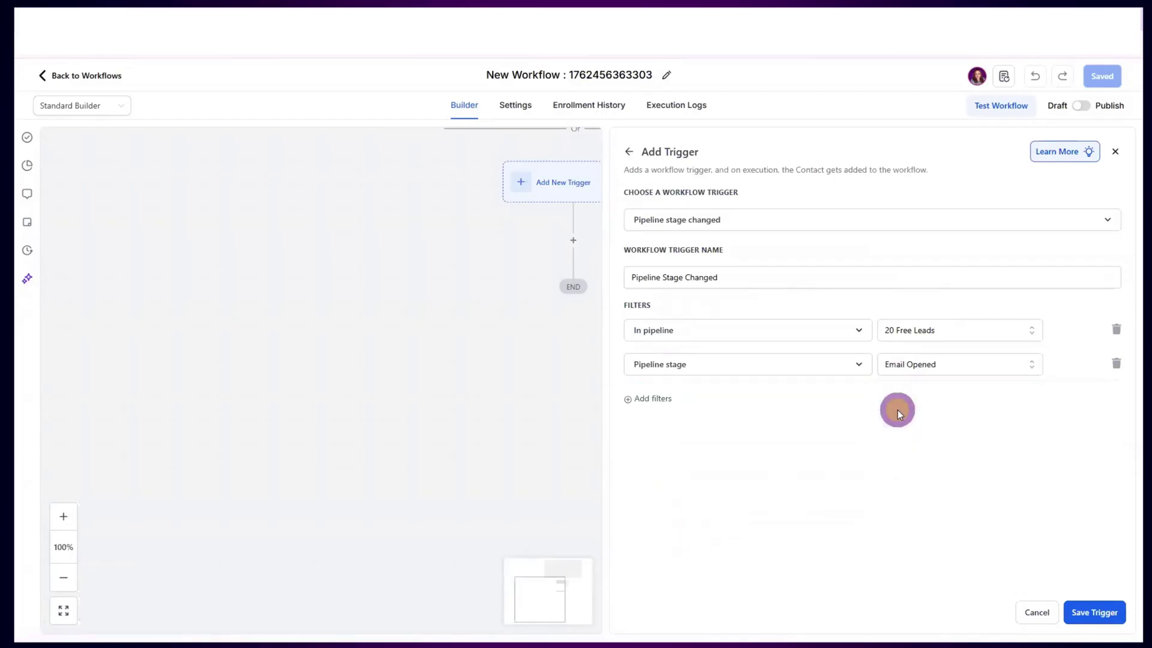
pyautogui.click(1093, 612)
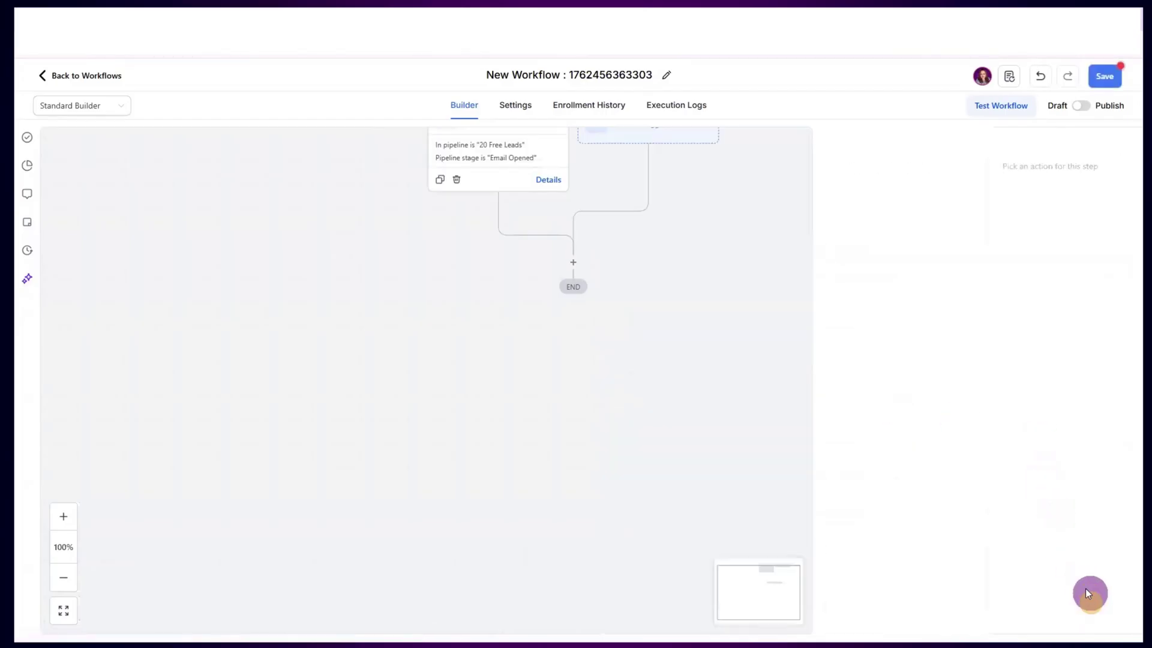
# Open the workflow's action choices, and edit the saved trigger to use Lead Pipeline with the Booked Appointment stage.
pyautogui.moveTo(470, 283); pyautogui.dragTo(483, 321)
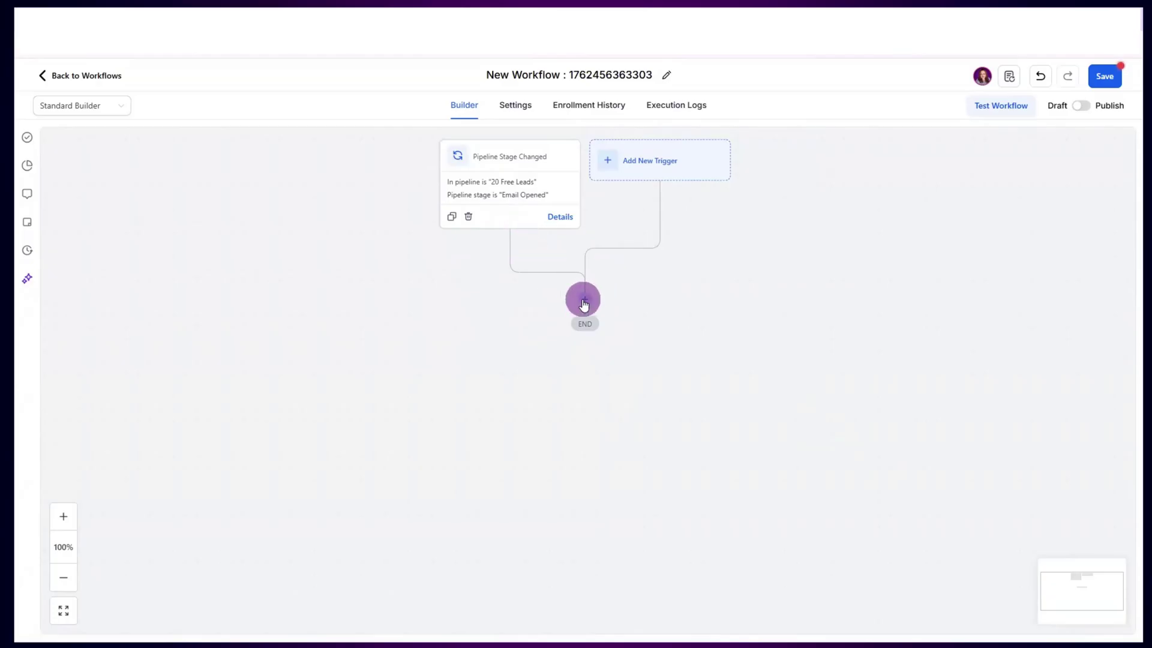
pyautogui.click(584, 301)
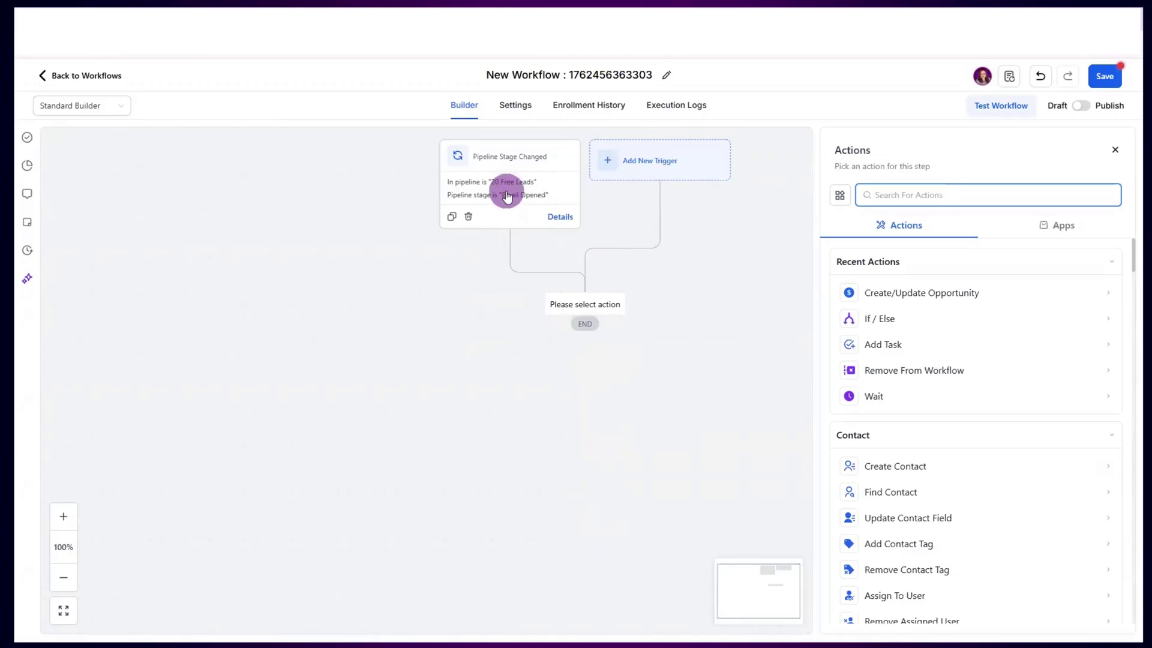
pyautogui.click(507, 171)
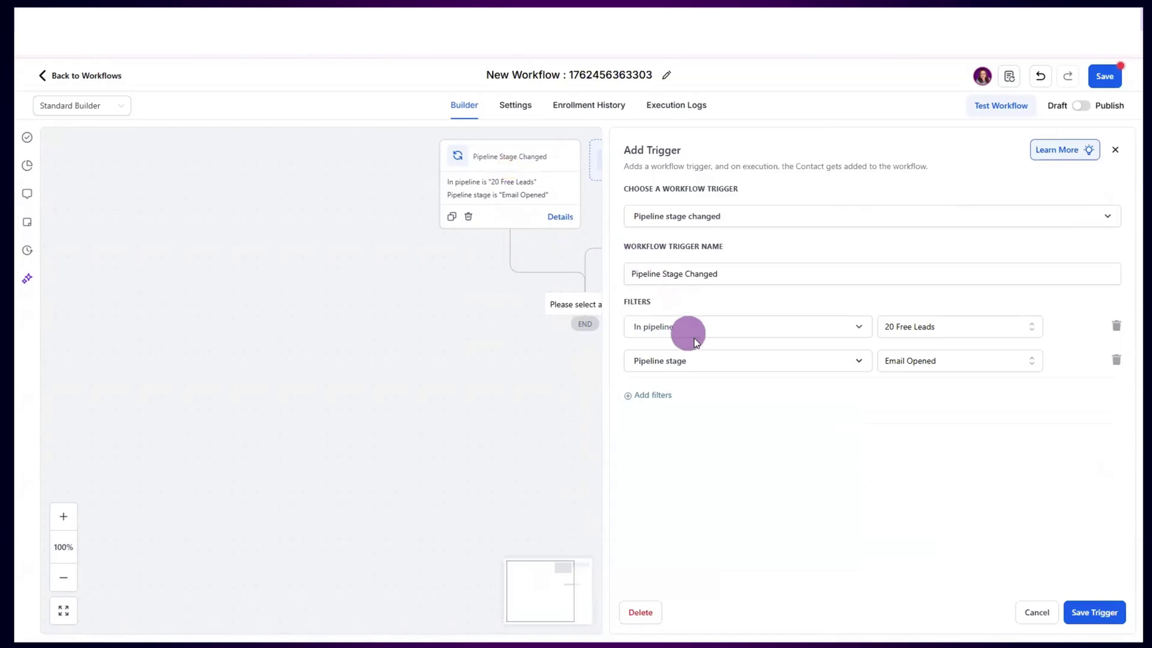
pyautogui.click(910, 331)
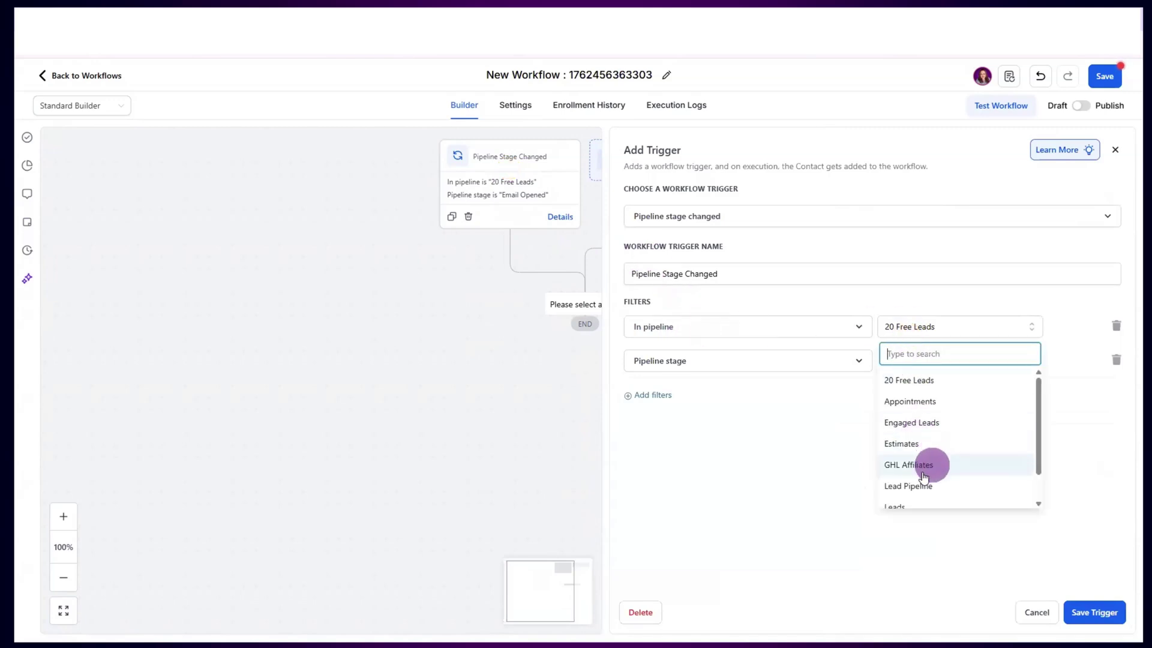
pyautogui.click(921, 488)
pyautogui.click(908, 362)
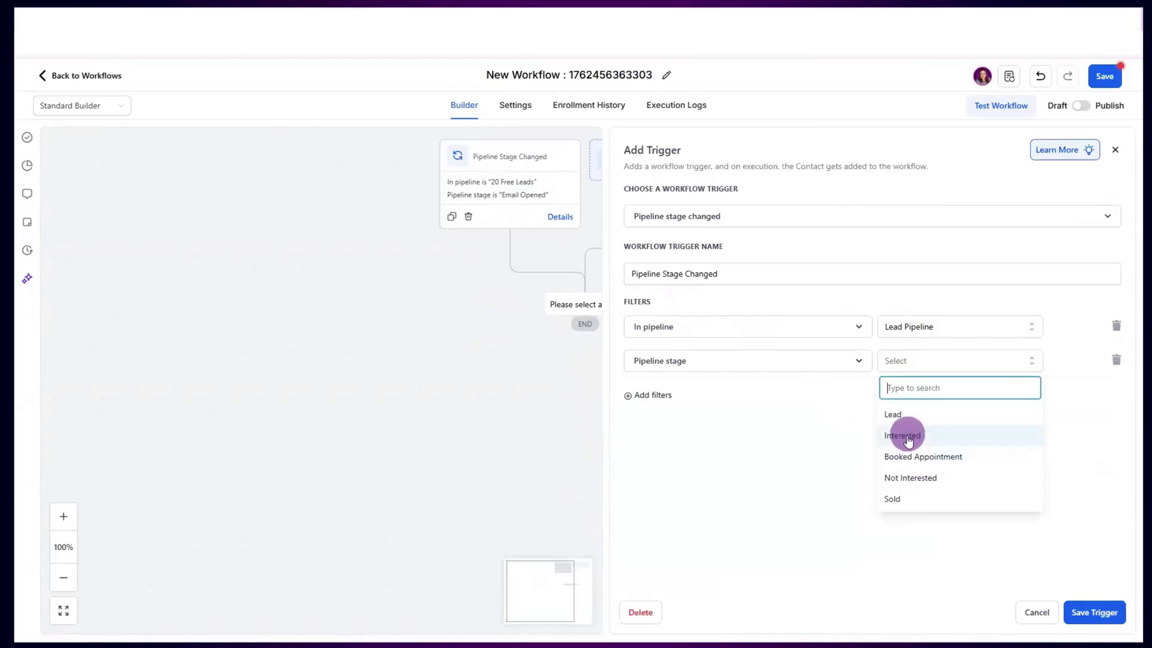
pyautogui.click(921, 456)
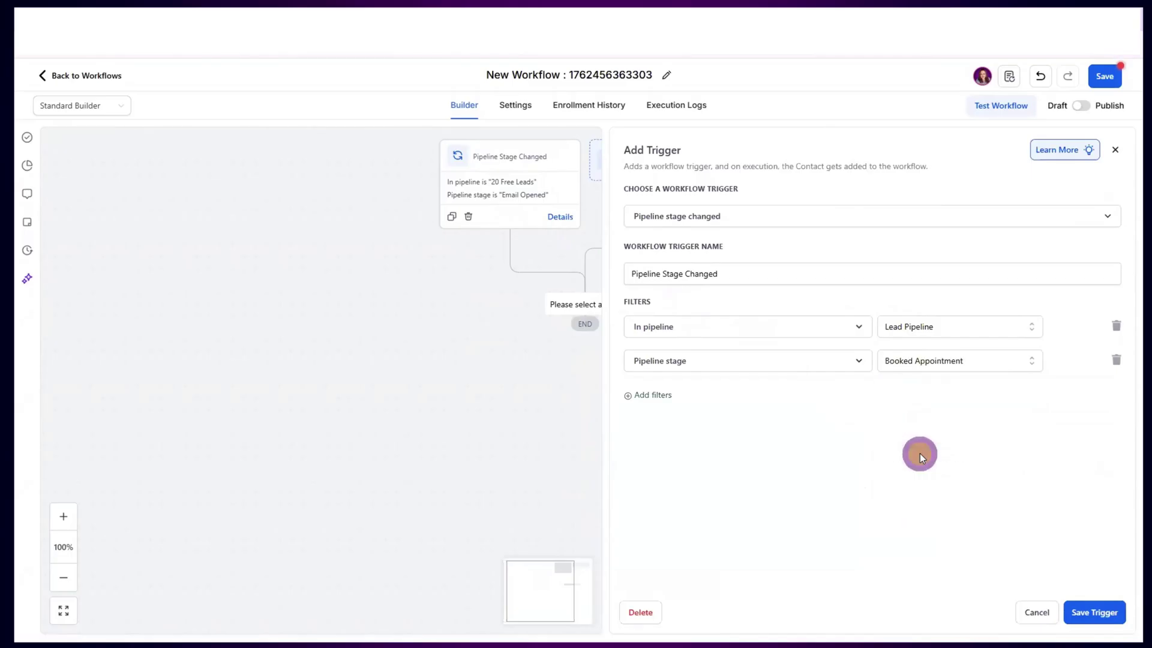
pyautogui.click(1097, 610)
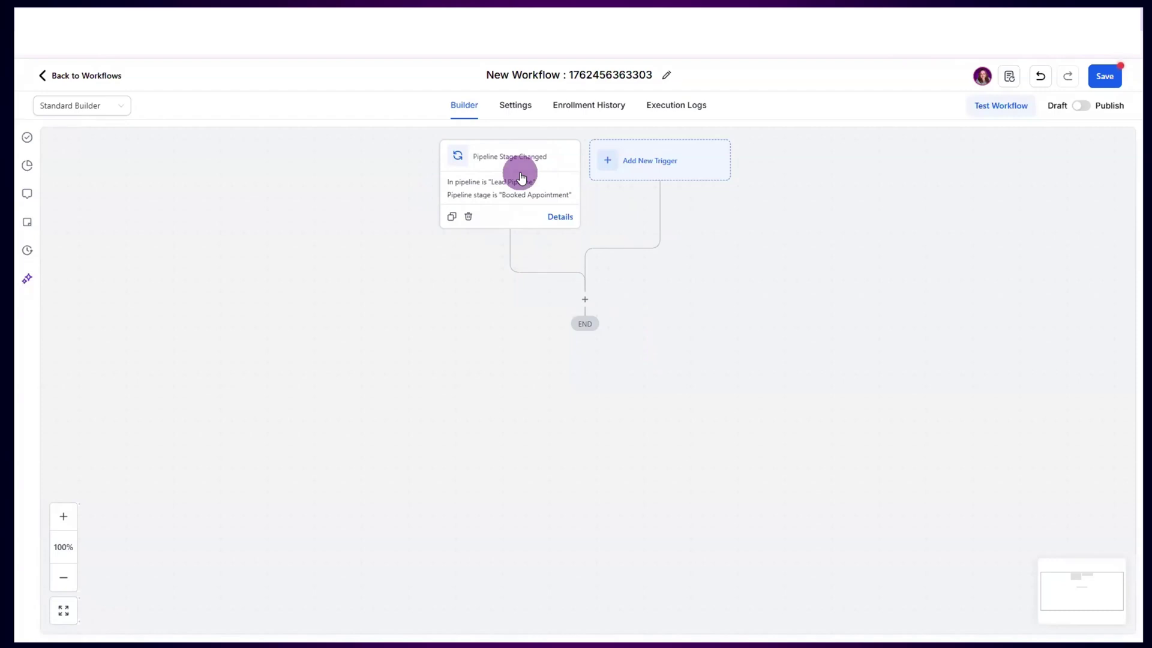
# Delete the Pipeline Stage Changed trigger and choose Form Submitted as the workflow's new trigger.
pyautogui.click(470, 219)
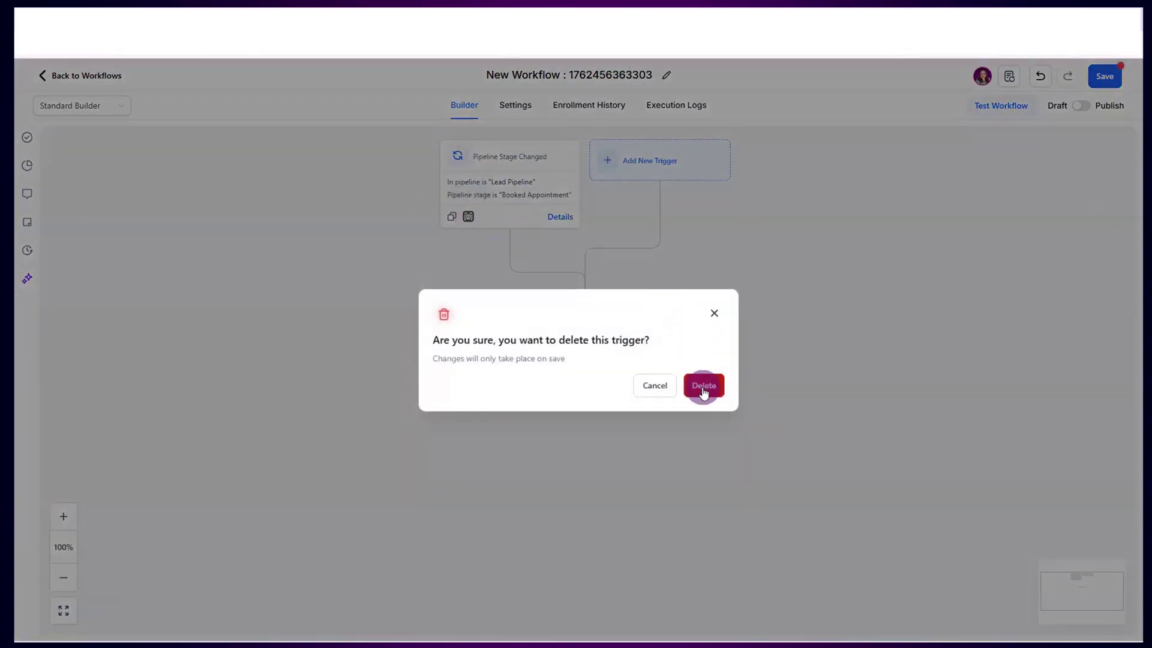
pyautogui.click(702, 388)
pyautogui.click(579, 221)
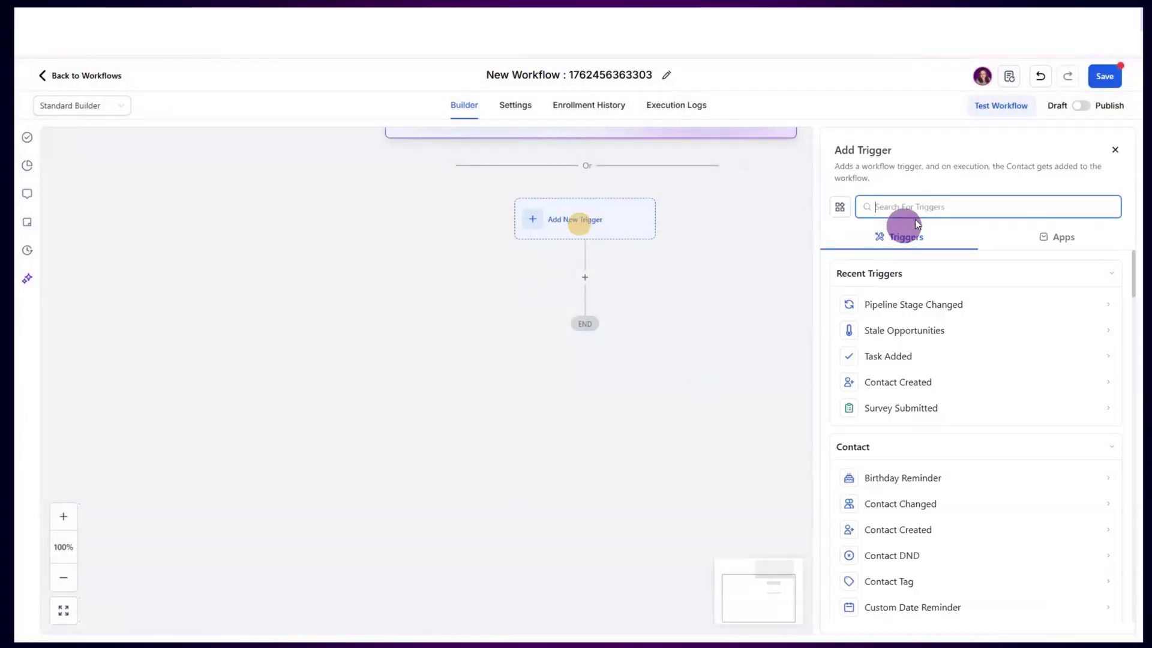
pyautogui.write('form')
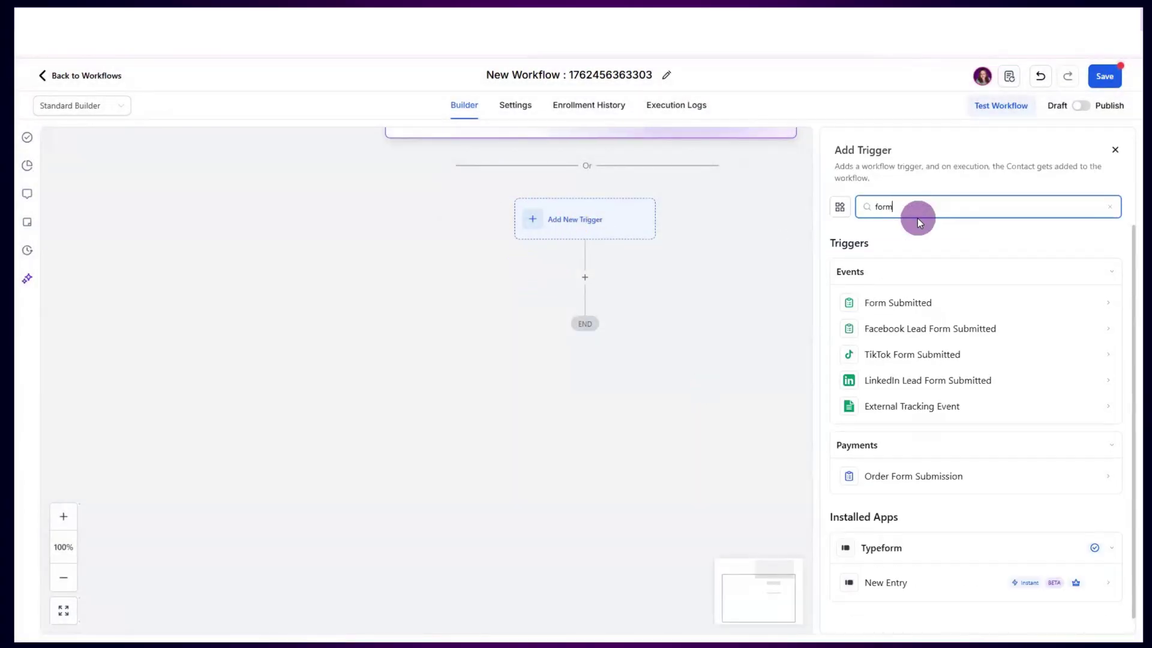
pyautogui.click(944, 306)
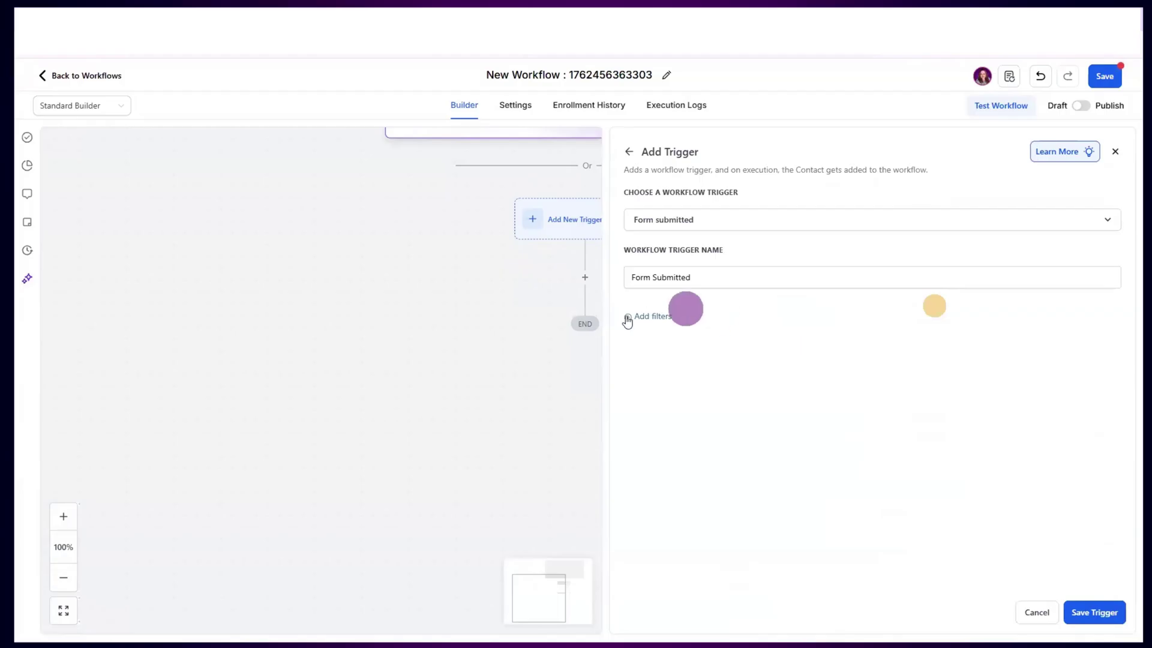
# Add a Form is filter for Service Request to the trigger and save the trigger.
pyautogui.click(648, 318)
pyautogui.click(700, 344)
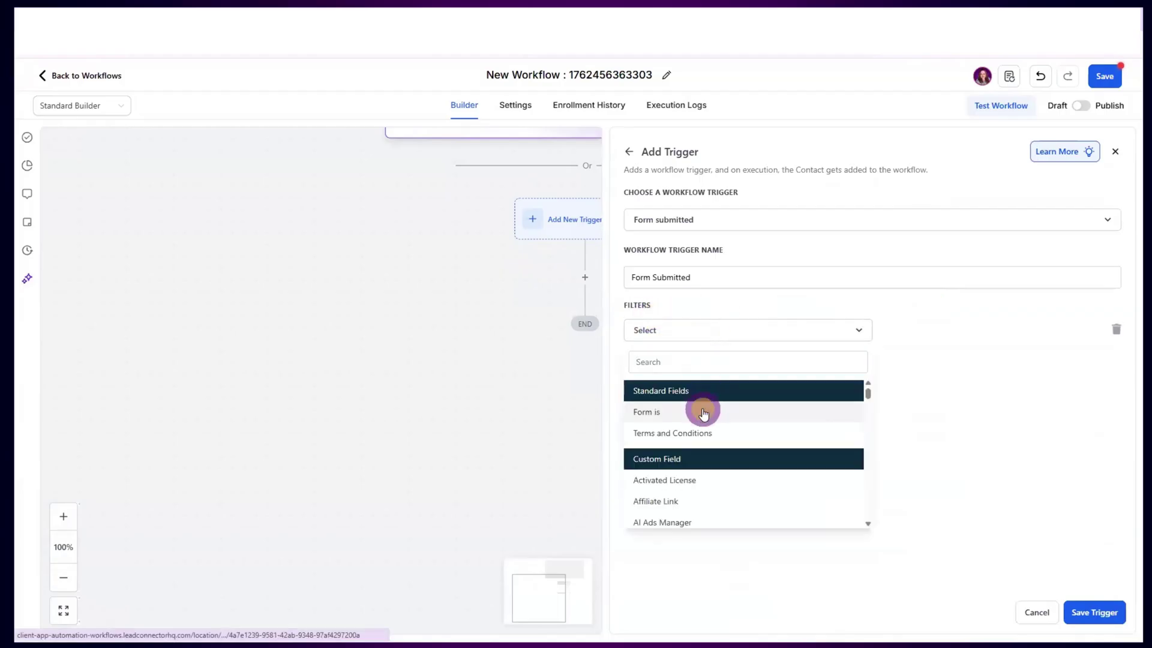
pyautogui.click(700, 409)
pyautogui.click(921, 330)
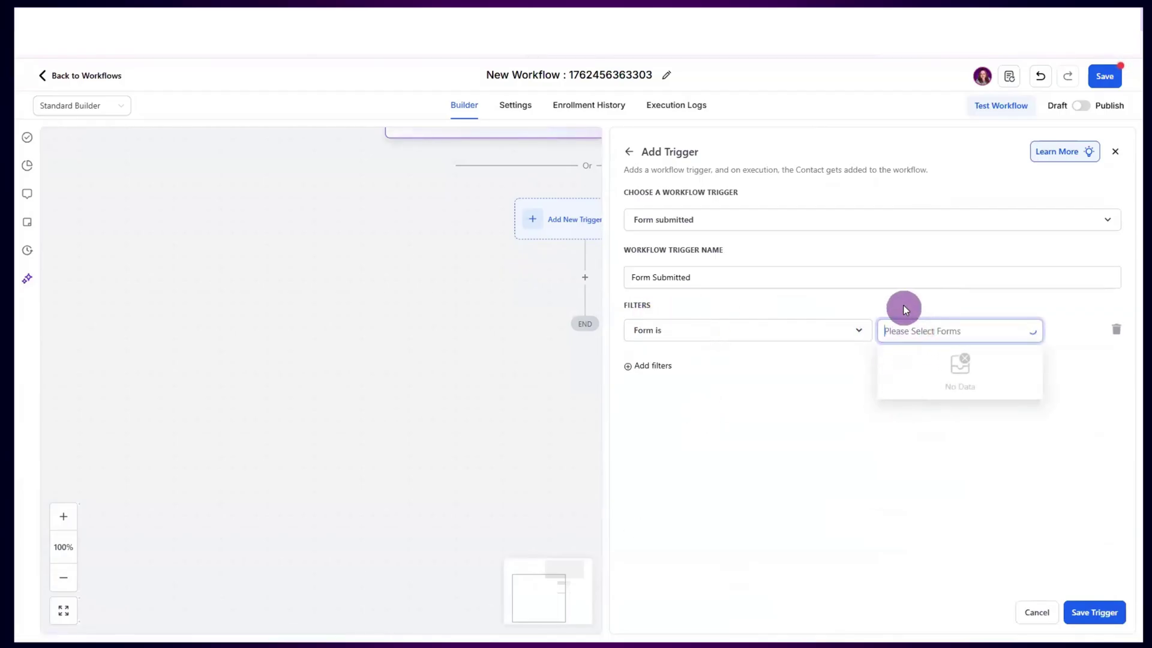
pyautogui.click(898, 359)
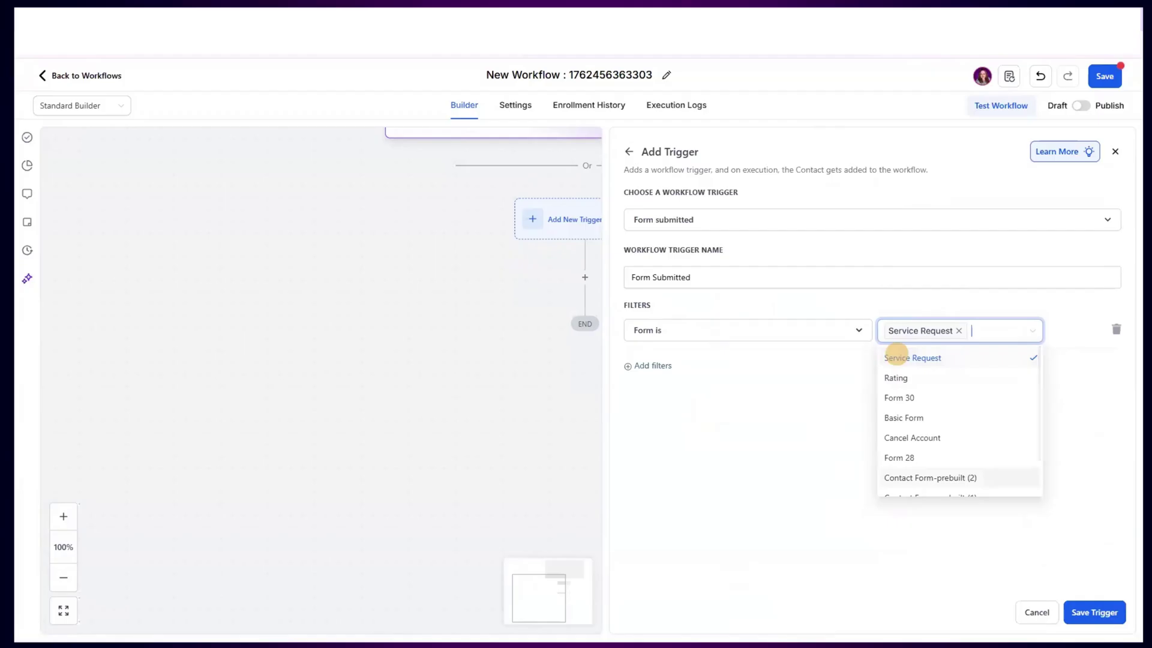
pyautogui.click(1093, 612)
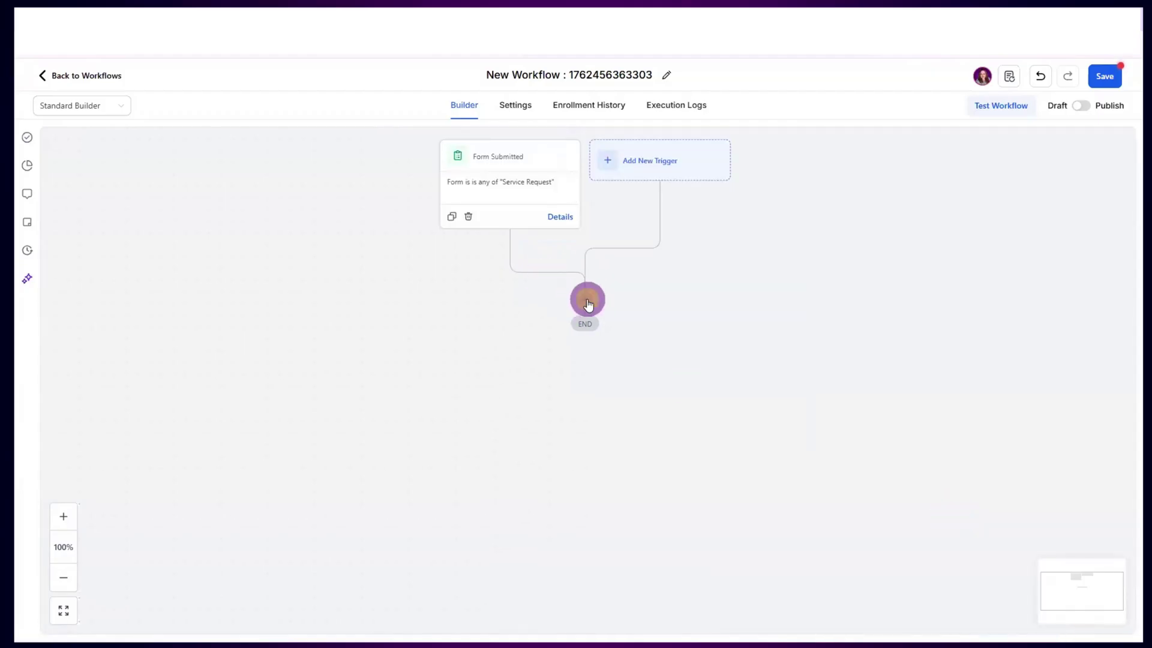
# Add a Create/Update Opportunity action to the workflow, set to Lead Pipeline and the Lead stage.
pyautogui.click(588, 300)
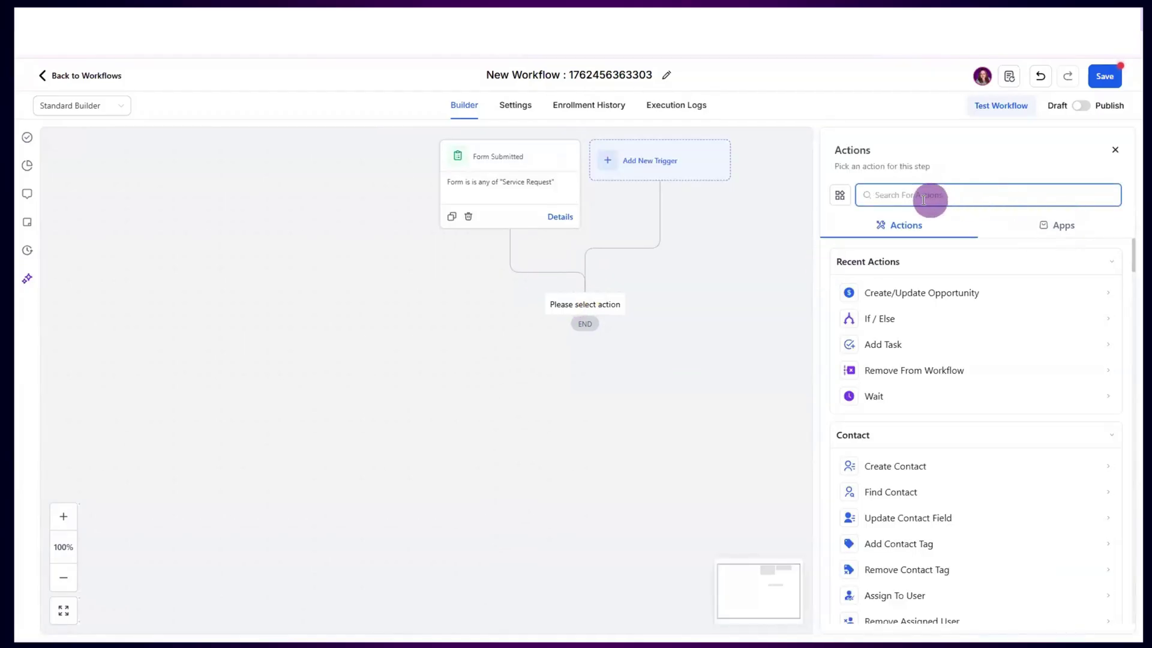
pyautogui.click(929, 297)
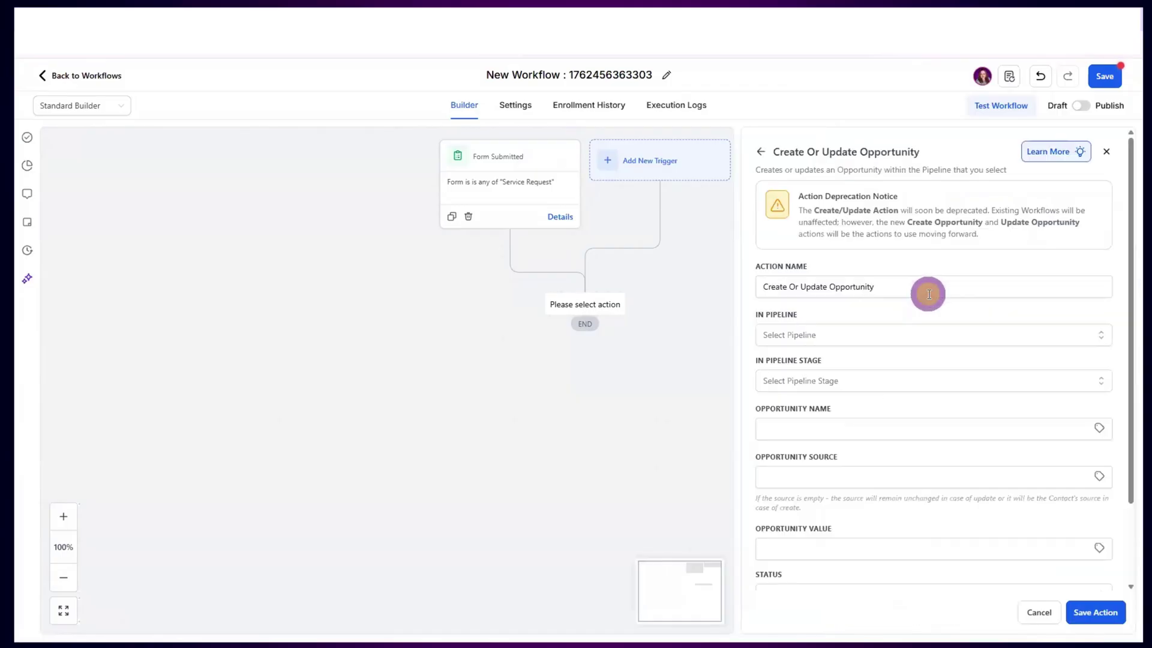
pyautogui.click(822, 334)
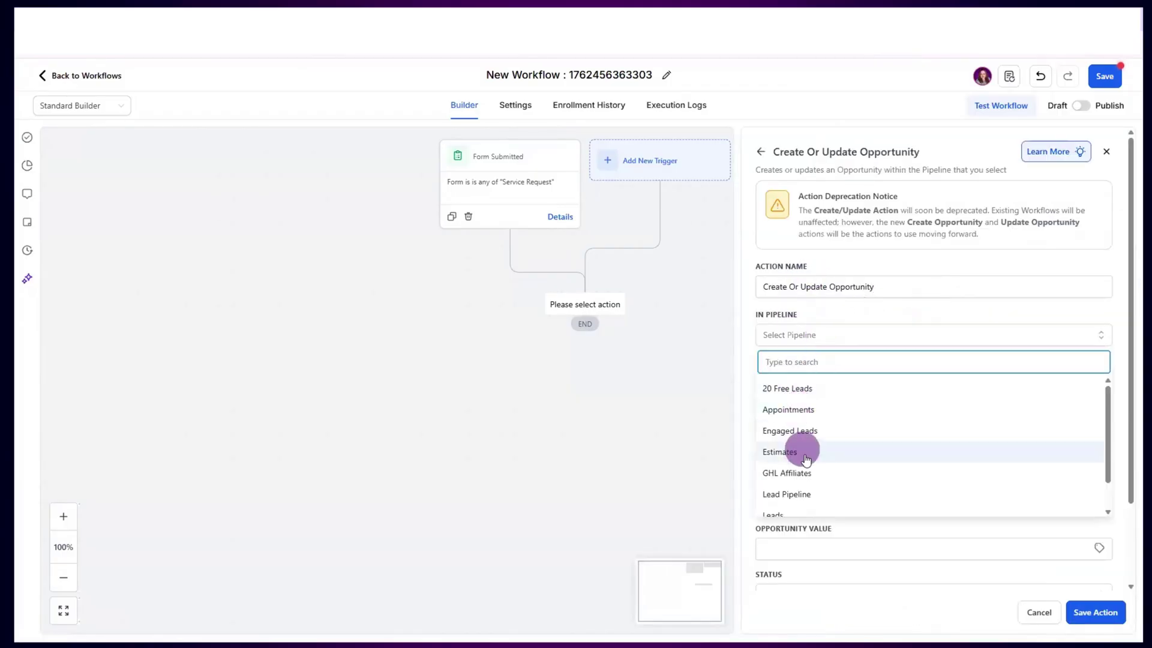
pyautogui.click(814, 496)
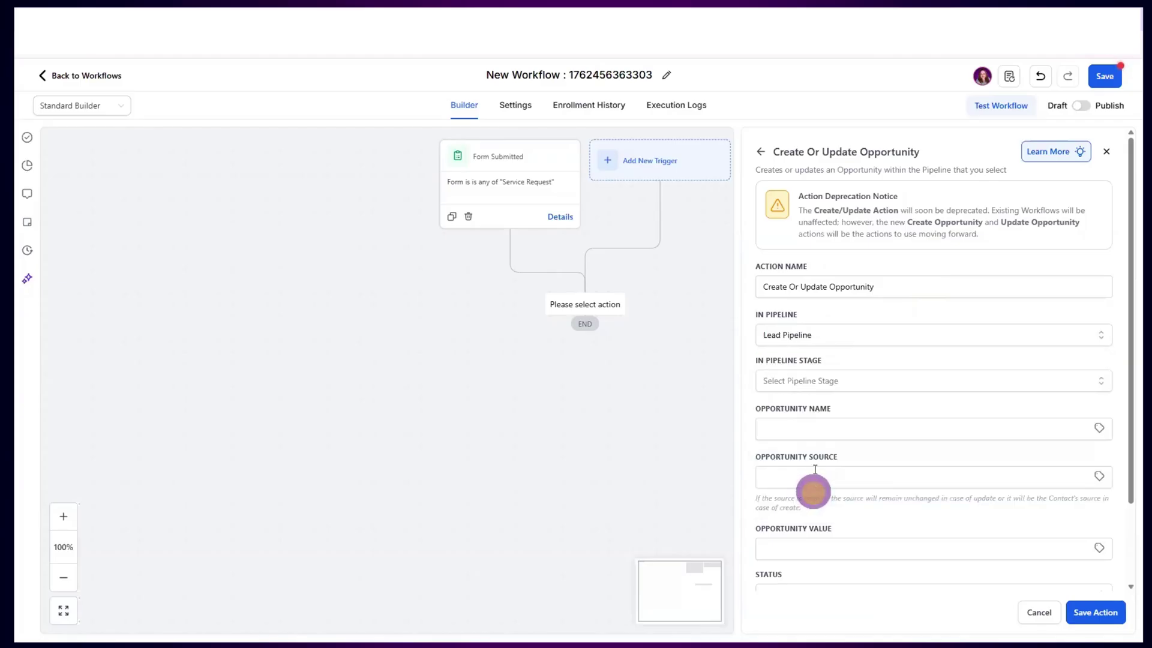
pyautogui.click(794, 384)
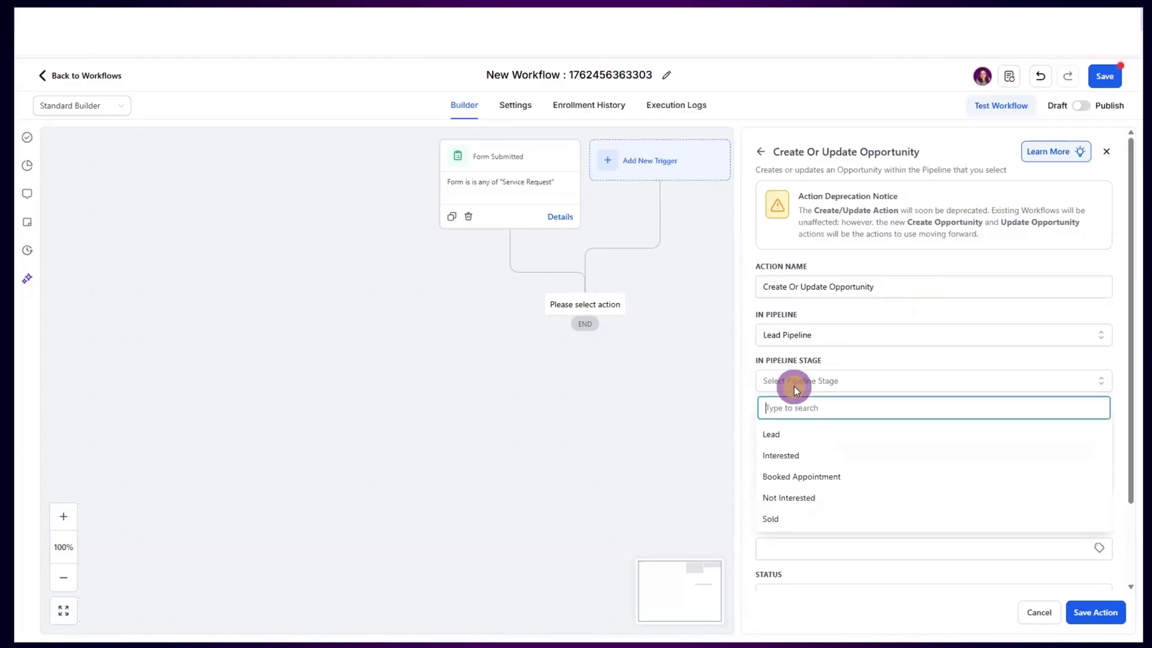
pyautogui.click(772, 434)
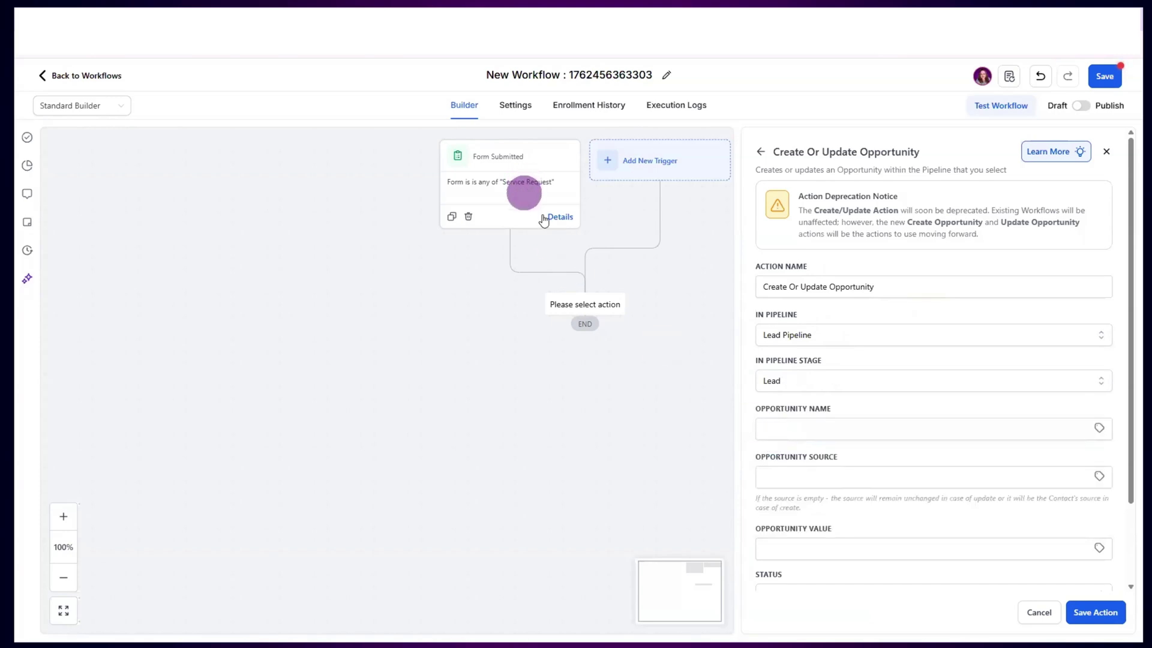
# Fill the action's opportunity name with the contact's Full Name custom value.
pyautogui.click(816, 426)
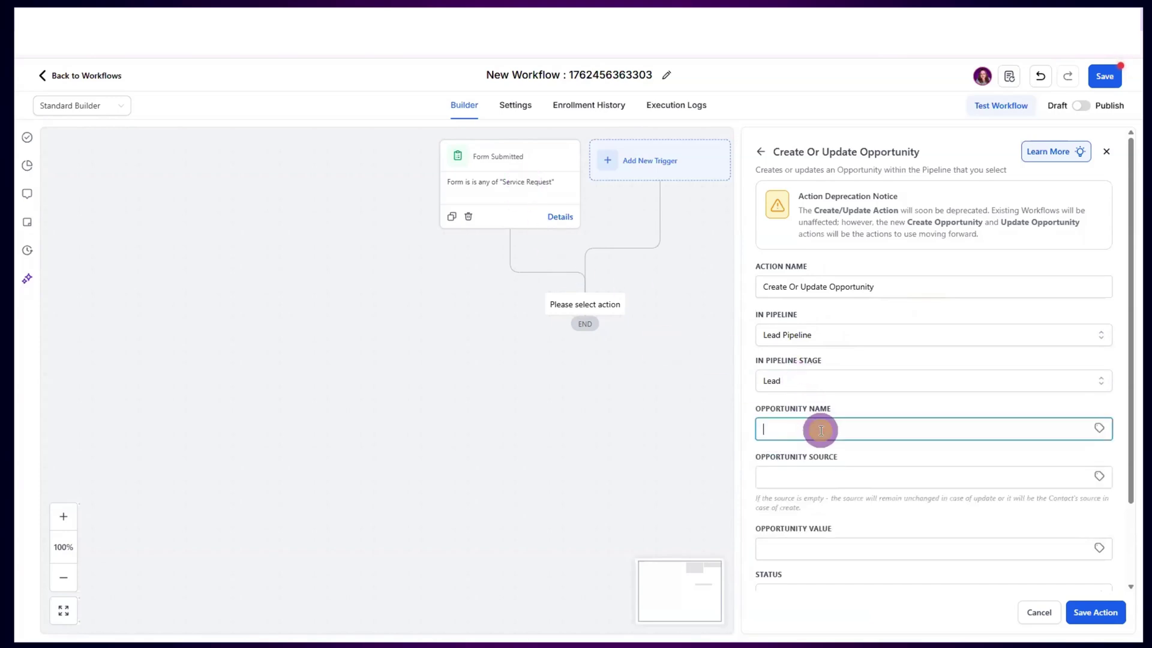
pyautogui.click(1099, 429)
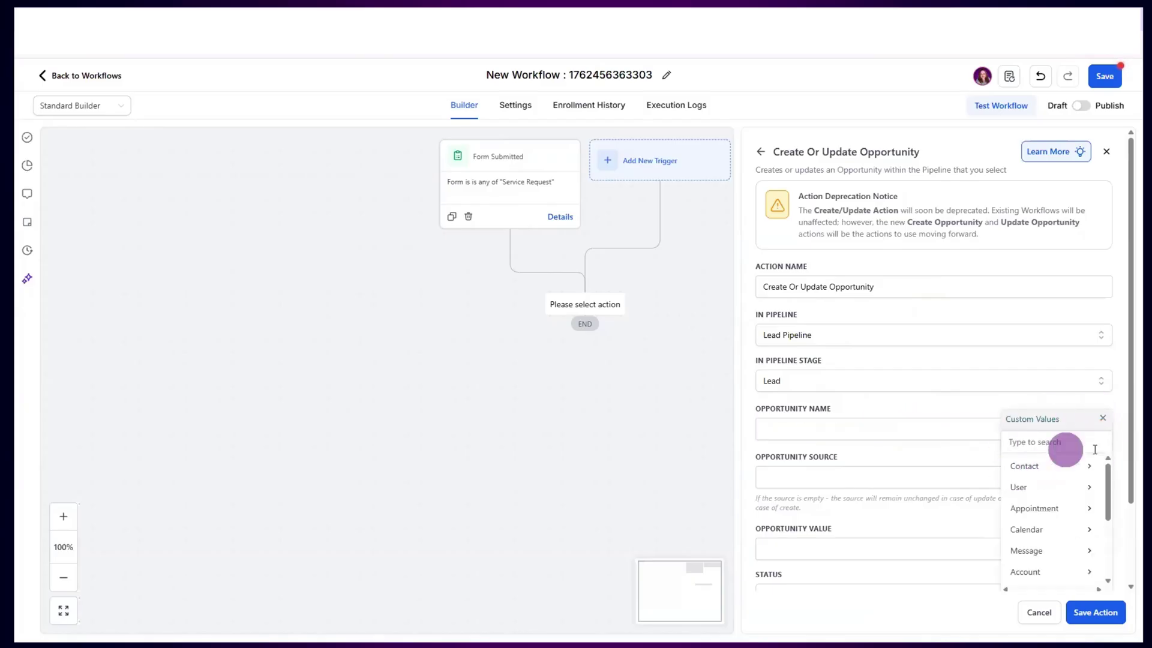
pyautogui.click(1027, 467)
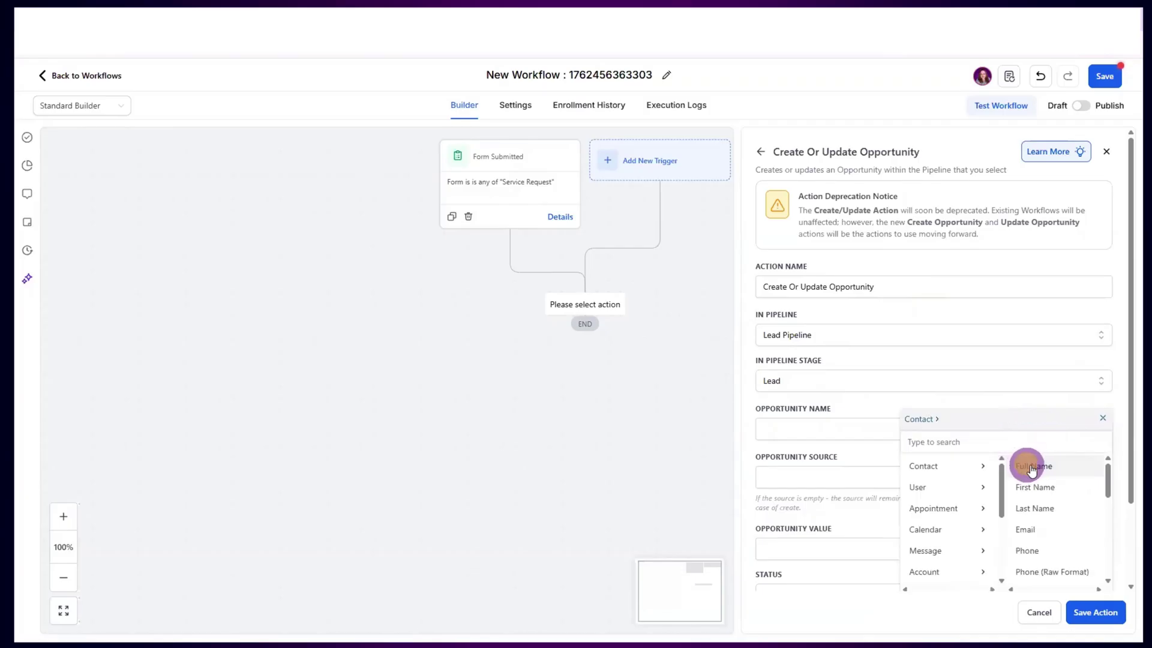
pyautogui.click(1030, 466)
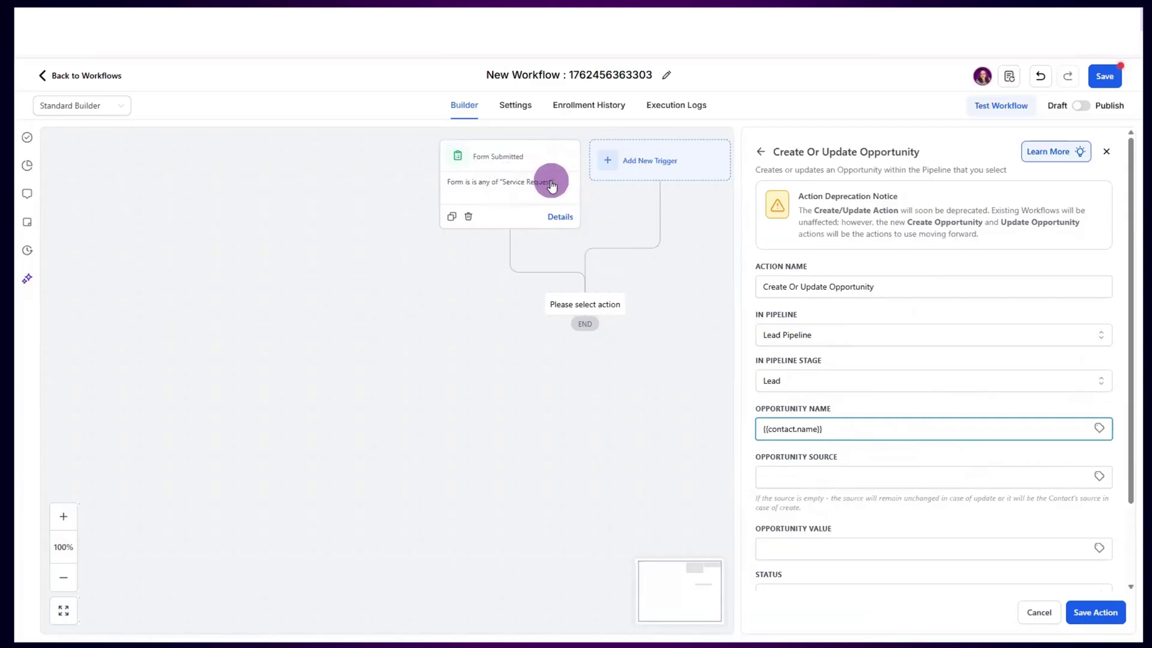
# Fill the action's opportunity source with the contact source custom value.
pyautogui.click(795, 478)
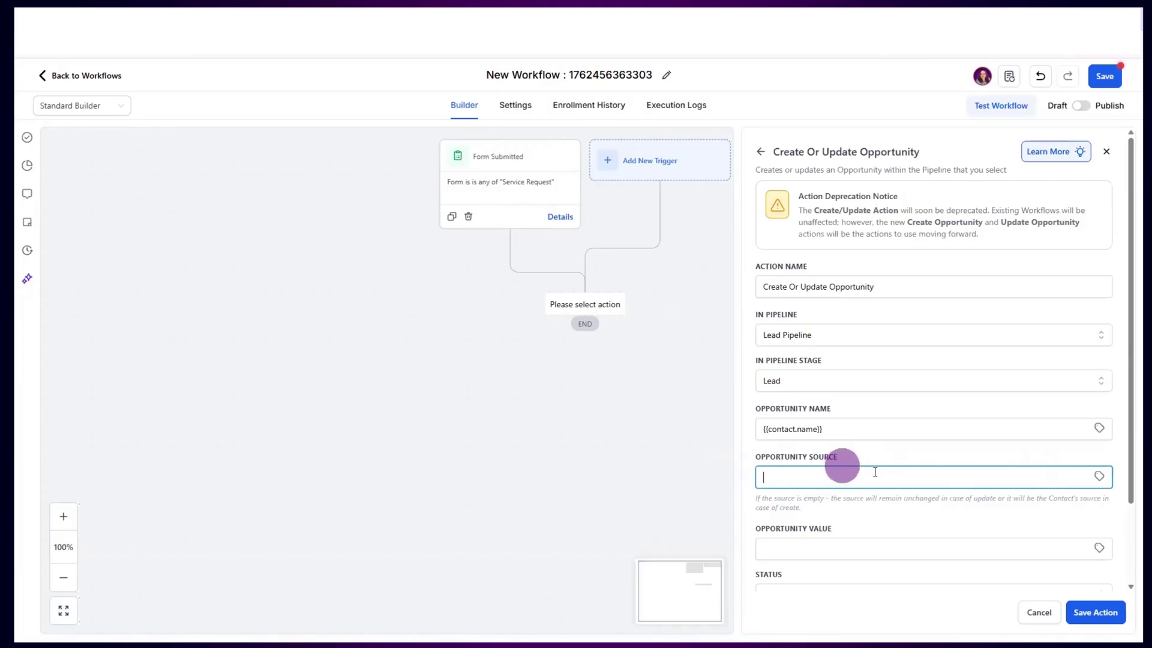
pyautogui.click(1094, 477)
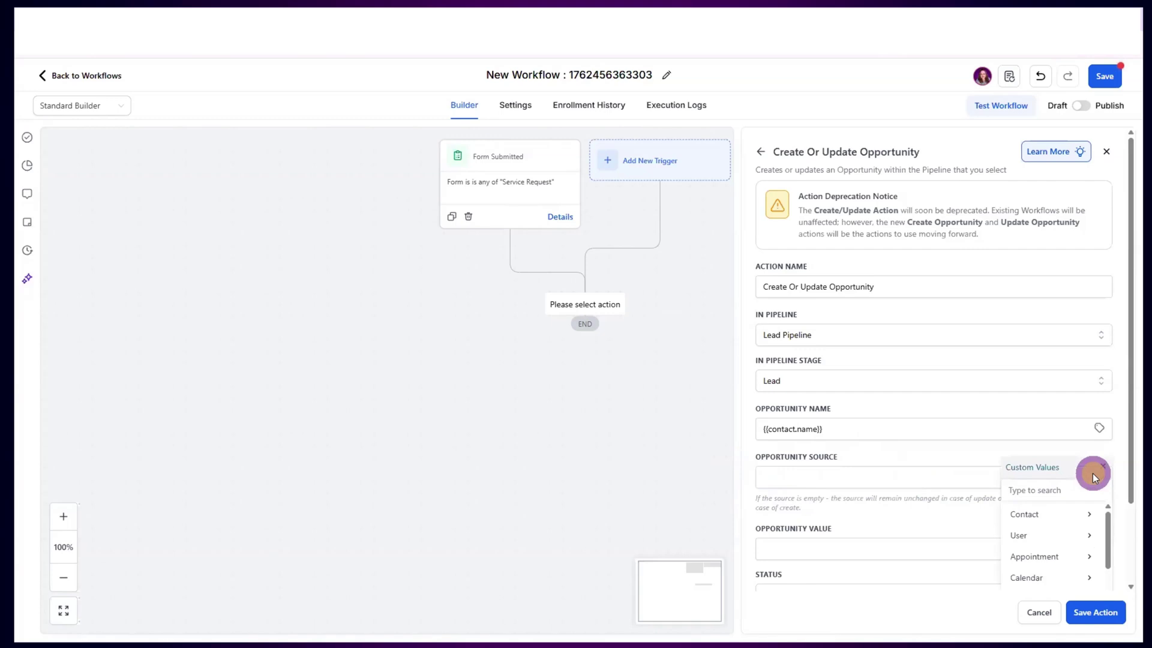
pyautogui.scroll(-2, 1046, 450)
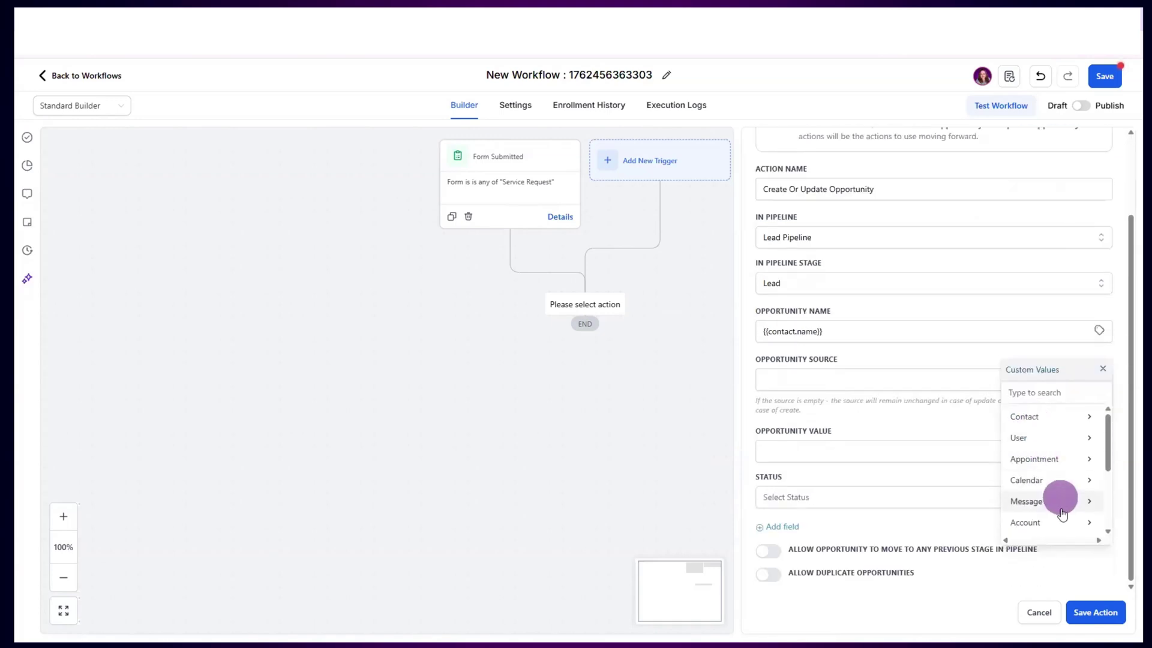
pyautogui.click(1030, 423)
pyautogui.scroll(-3, 1032, 431)
pyautogui.scroll(-3, 1047, 485)
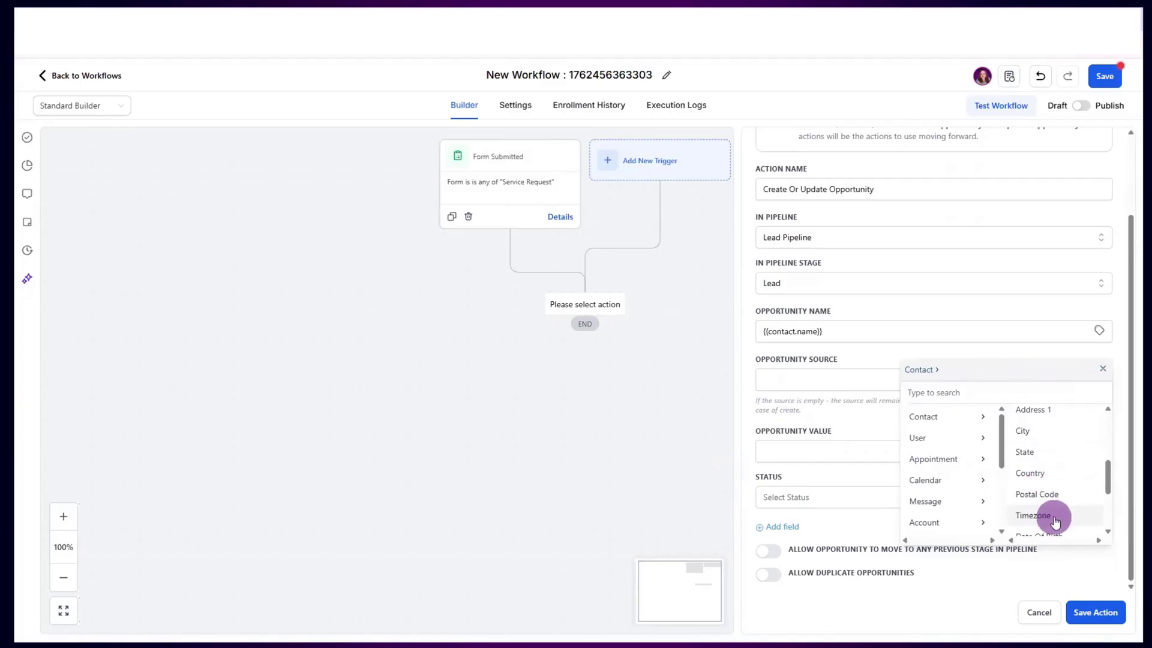
pyautogui.click(1035, 442)
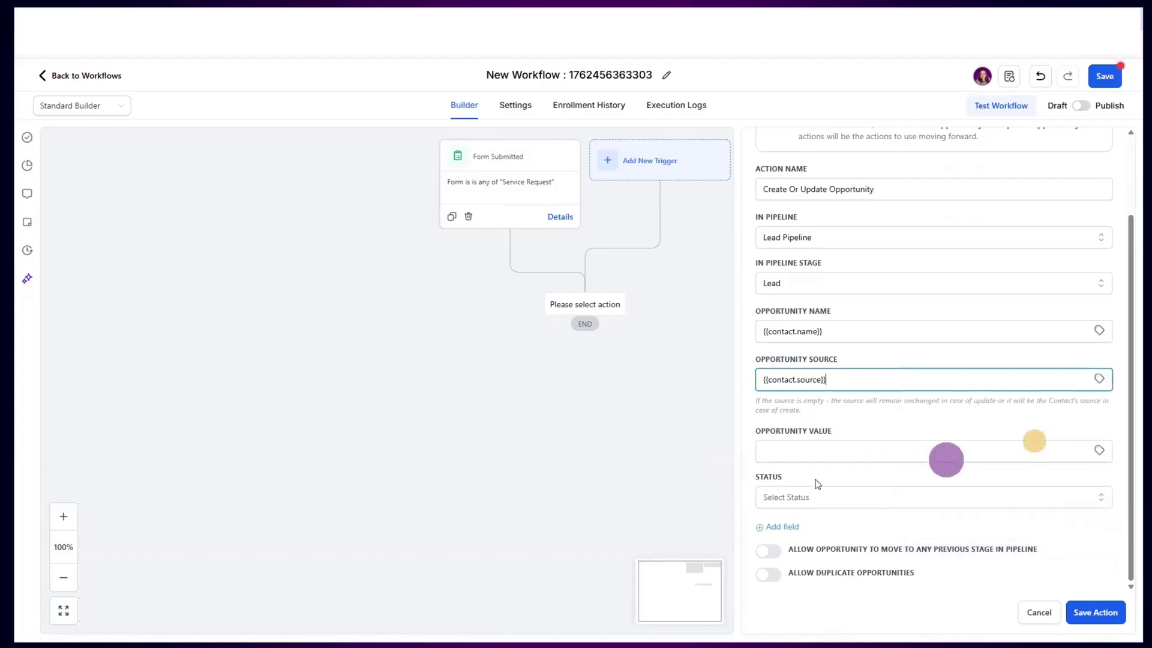
pyautogui.moveTo(840, 378); pyautogui.dragTo(744, 381)
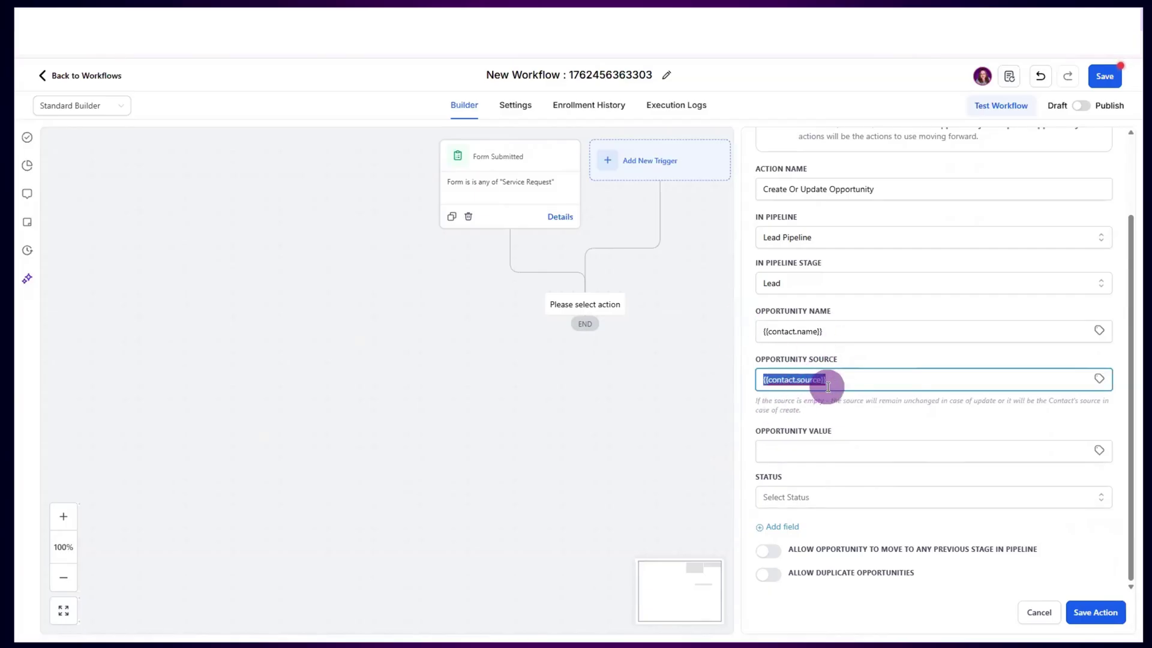
pyautogui.click(816, 451)
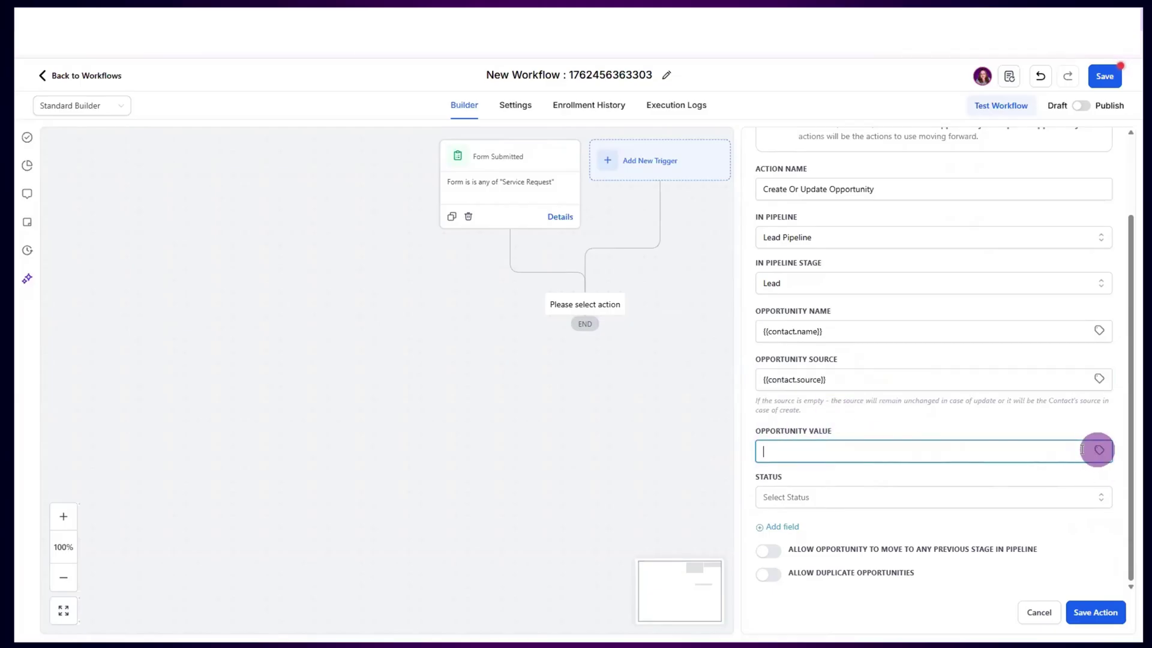
pyautogui.click(1100, 452)
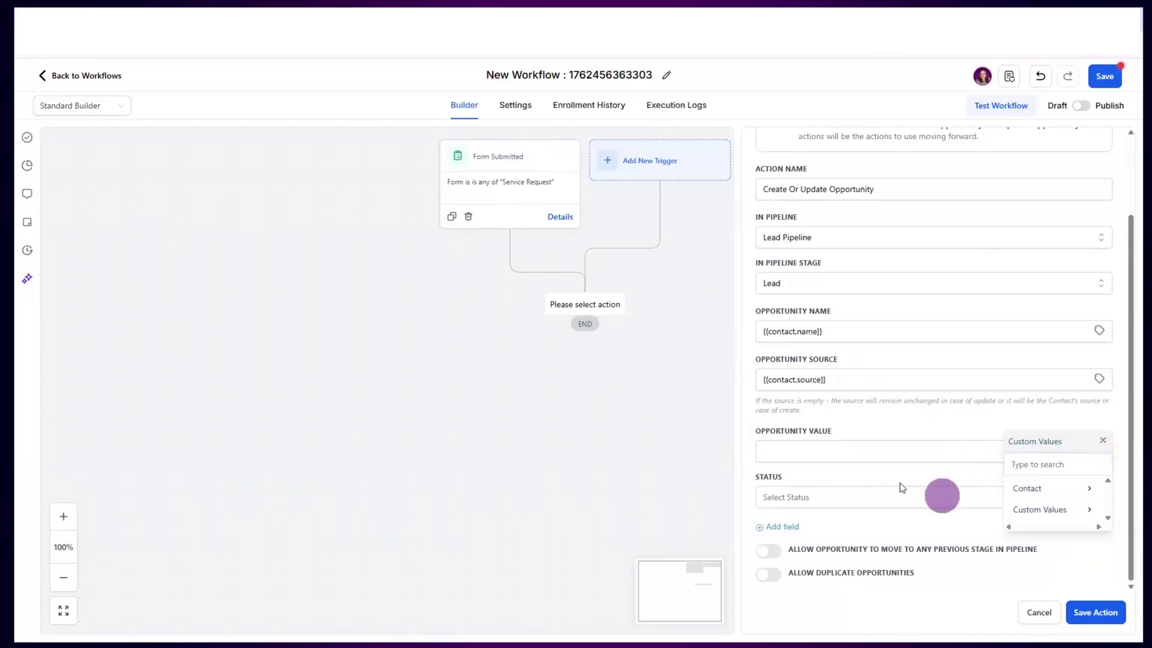
pyautogui.click(852, 412)
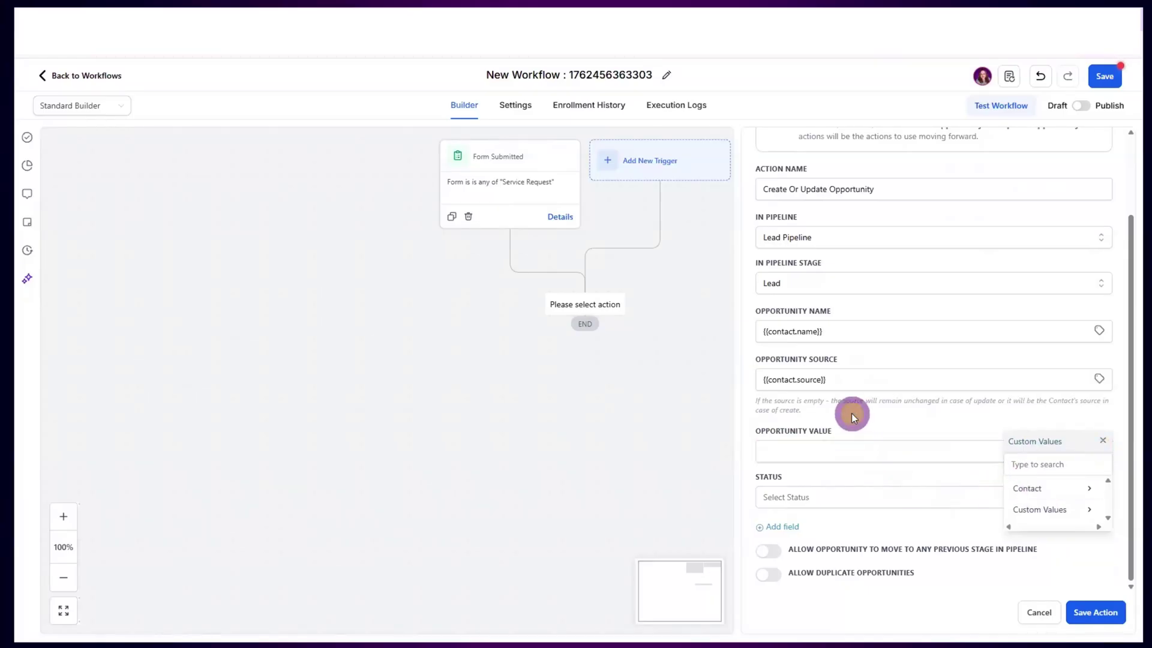
pyautogui.click(1105, 438)
pyautogui.click(815, 453)
# Set the status in the opportunity action to open.
pyautogui.click(790, 499)
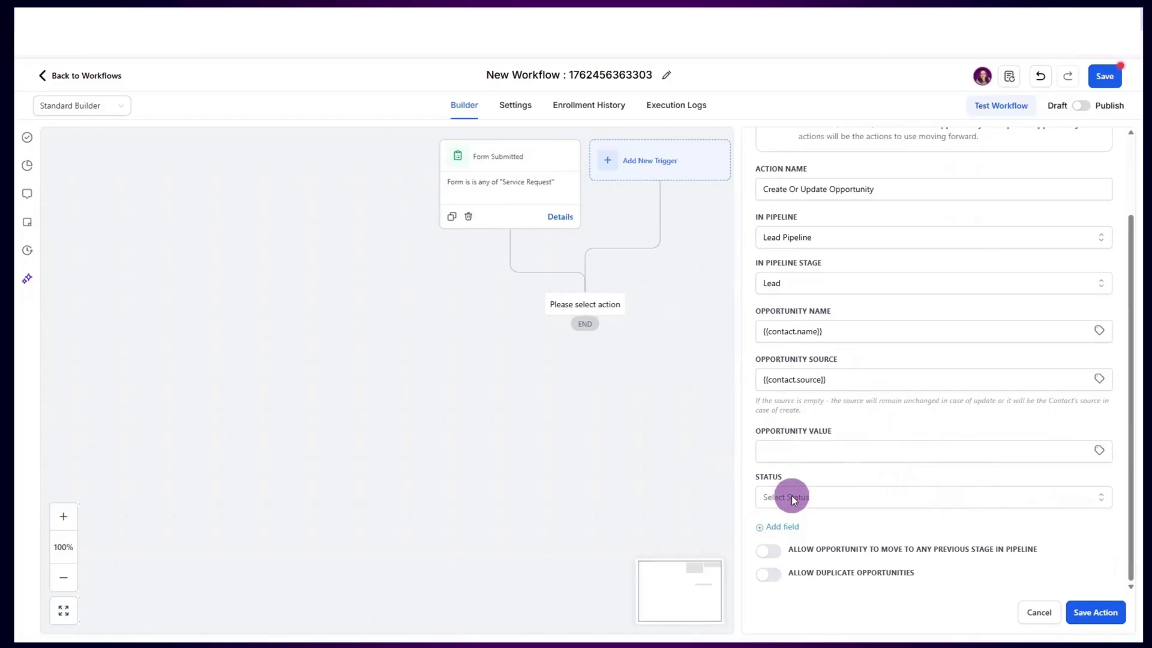
pyautogui.click(791, 495)
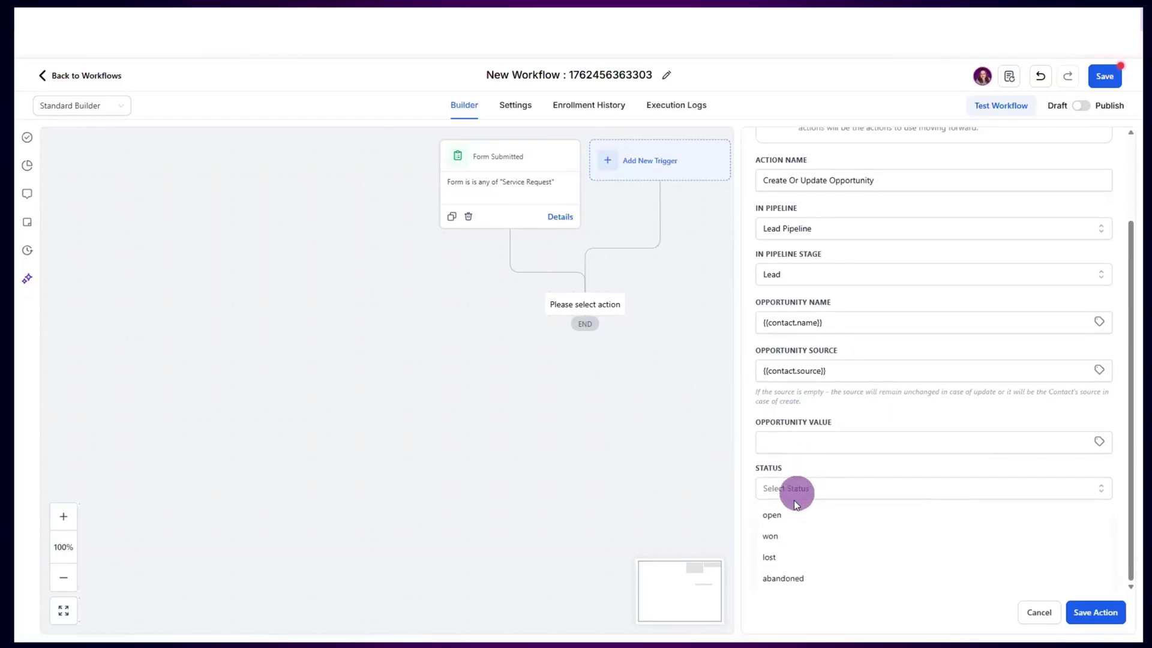
pyautogui.click(544, 195)
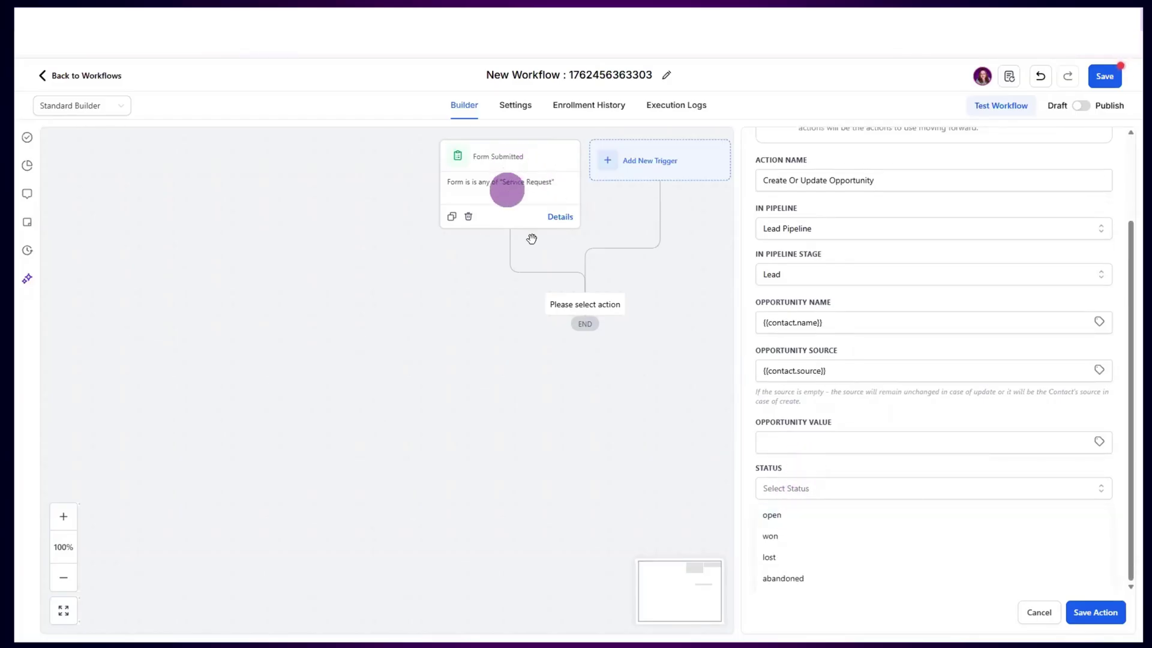
pyautogui.click(796, 520)
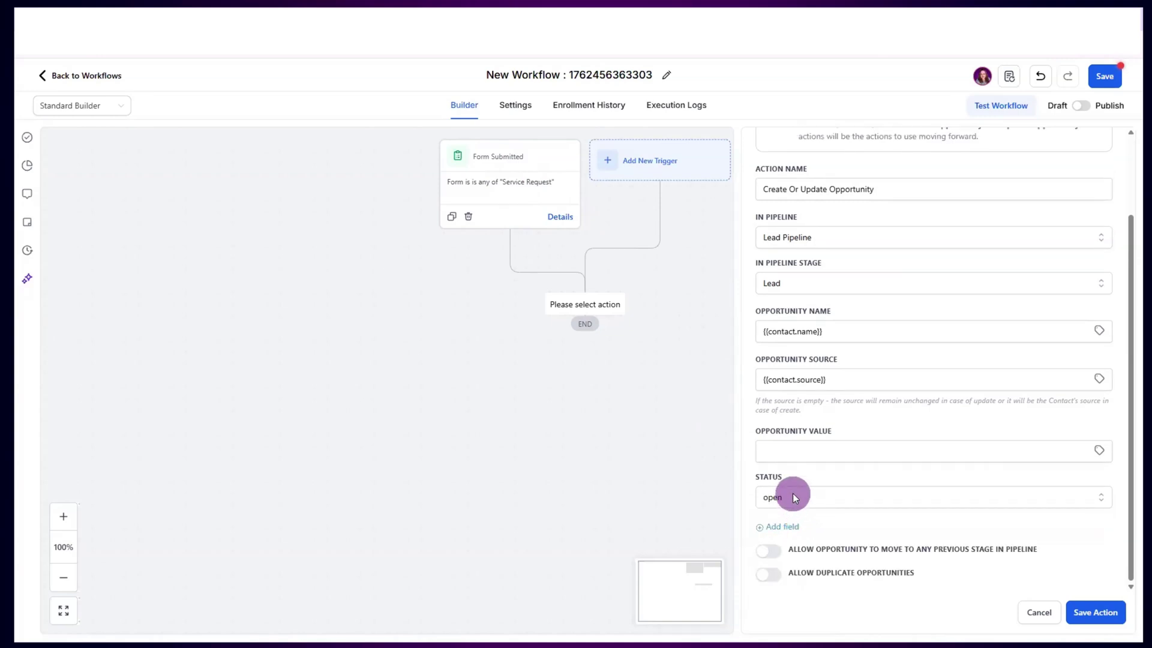
# Set the opportunity status to won and save the action.
pyautogui.click(793, 495)
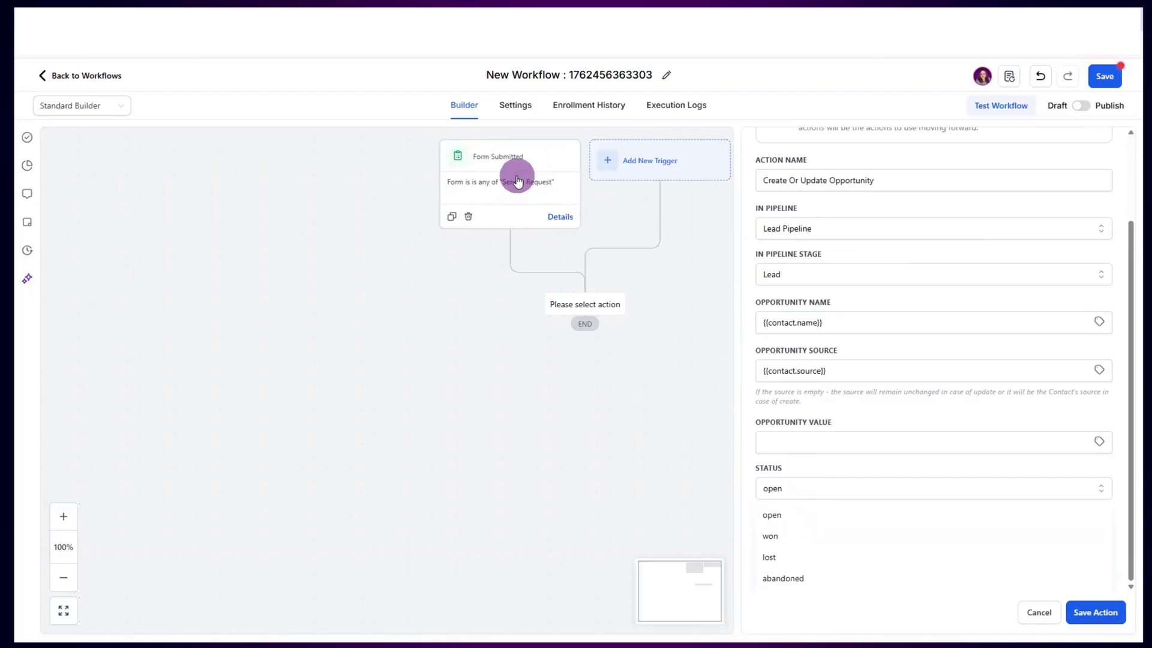
pyautogui.click(784, 536)
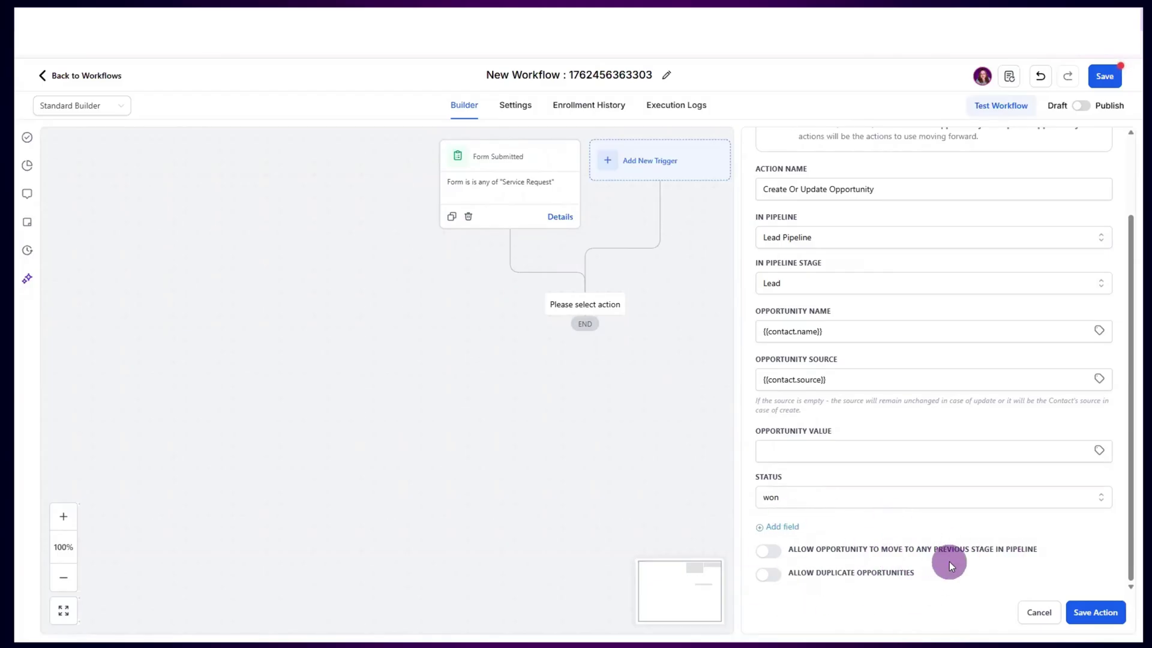
pyautogui.click(1096, 608)
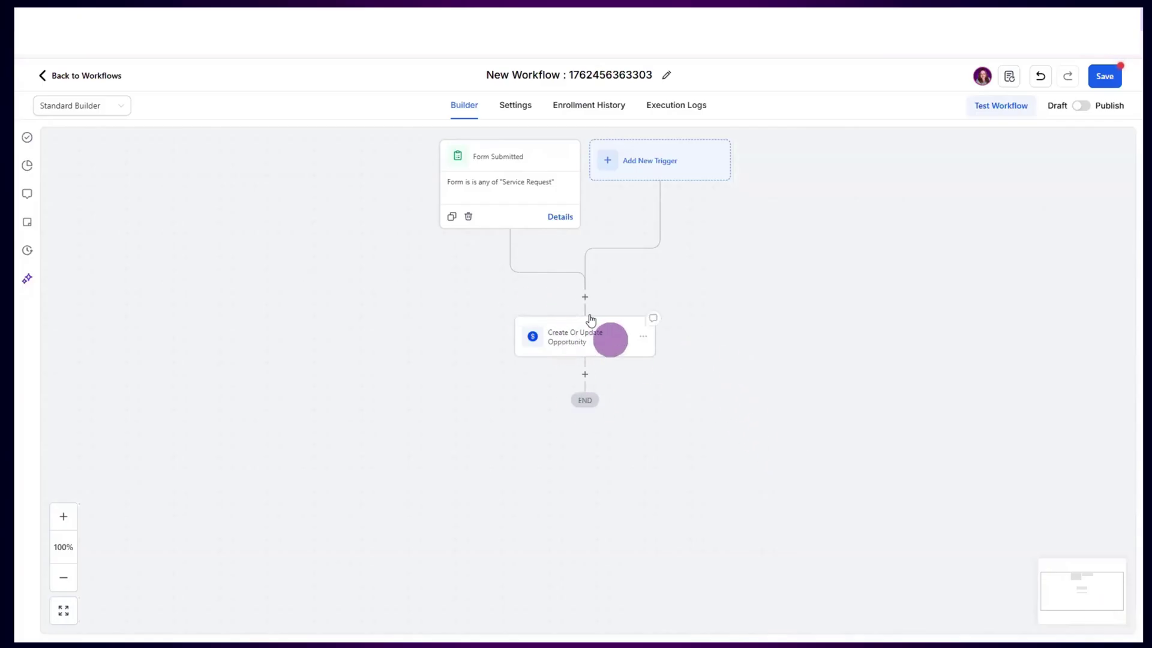
# Reopen the settings of the saved Create Or Update Opportunity action.
pyautogui.click(594, 338)
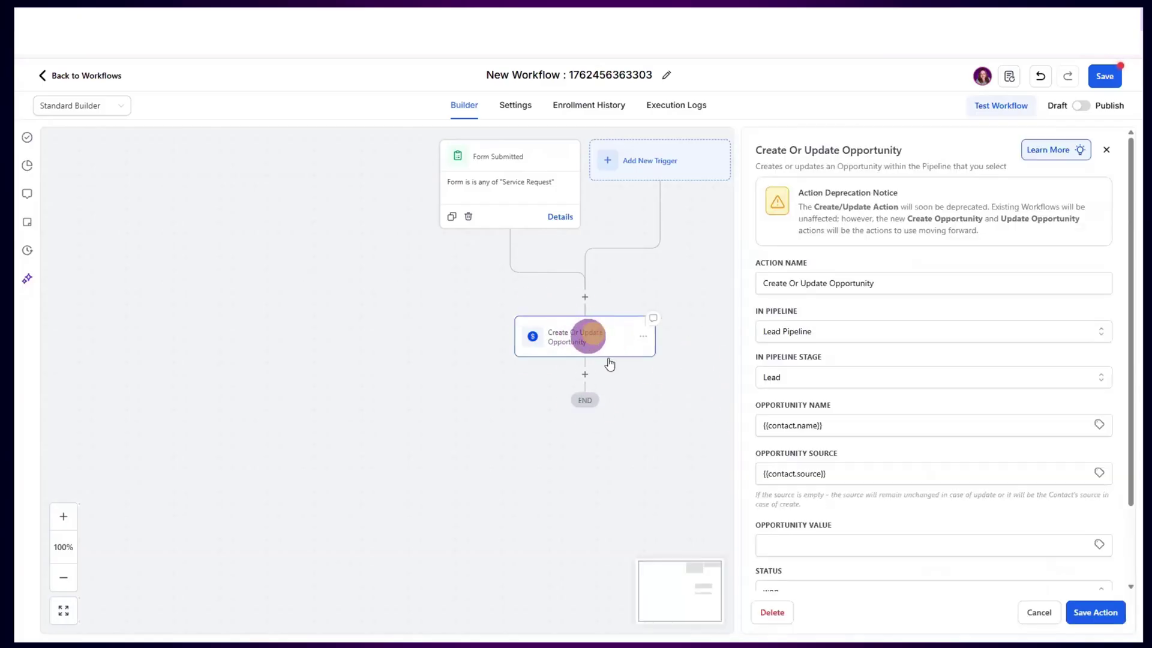